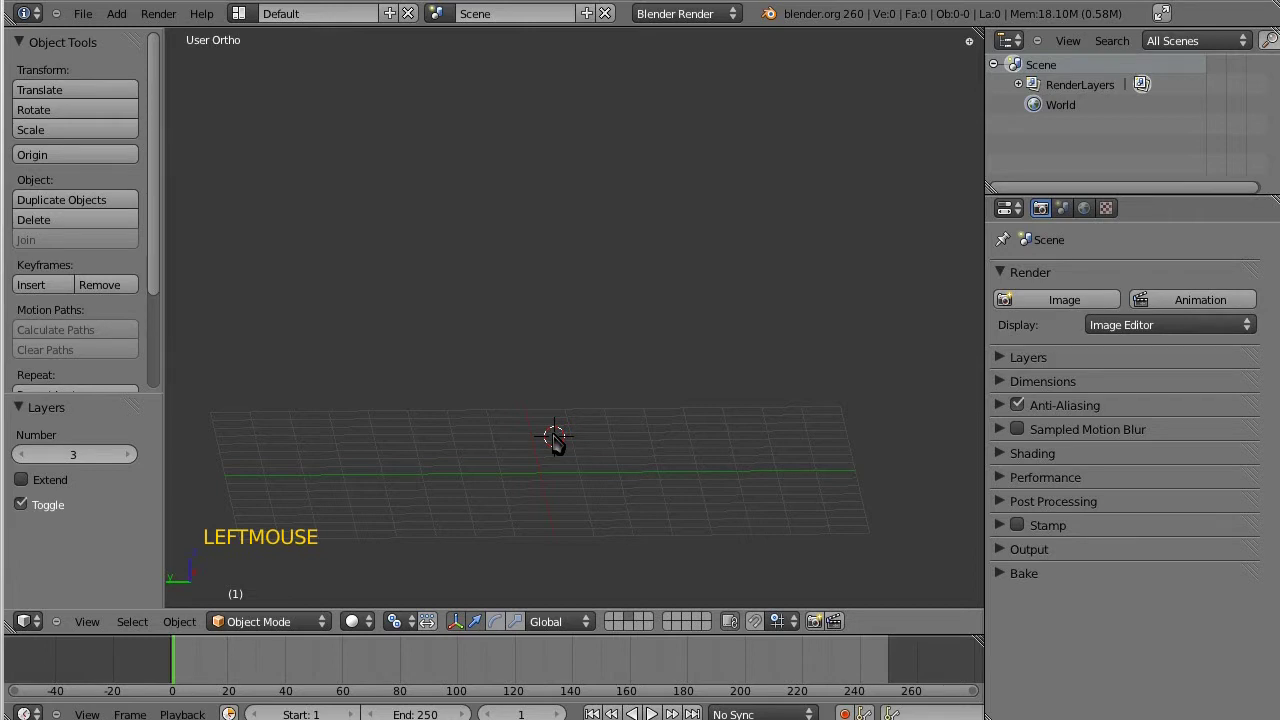
Position the 3D cursor just above the middle of the grid
{"action": "left_click", "coordinate": [543, 429]}
{"action": "left_click", "coordinate": [543, 377]}
{"action": "left_click", "coordinate": [576, 372]}
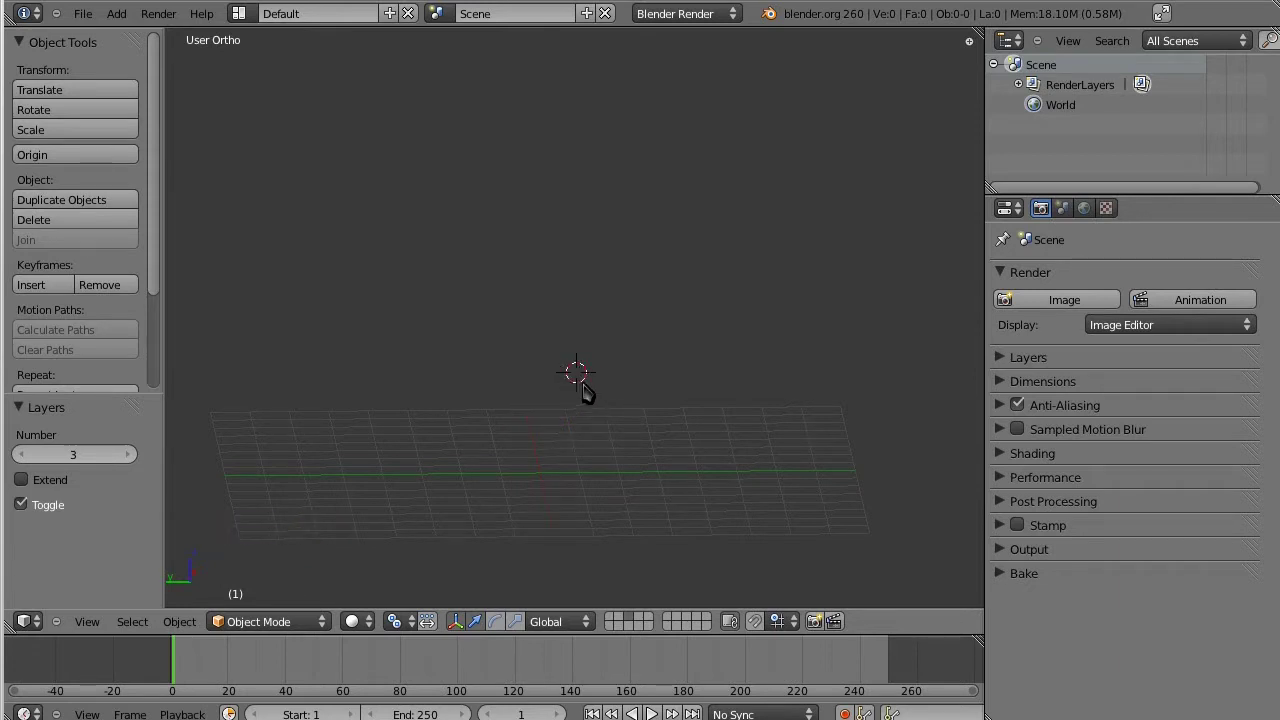
{"action": "left_click", "coordinate": [537, 367]}
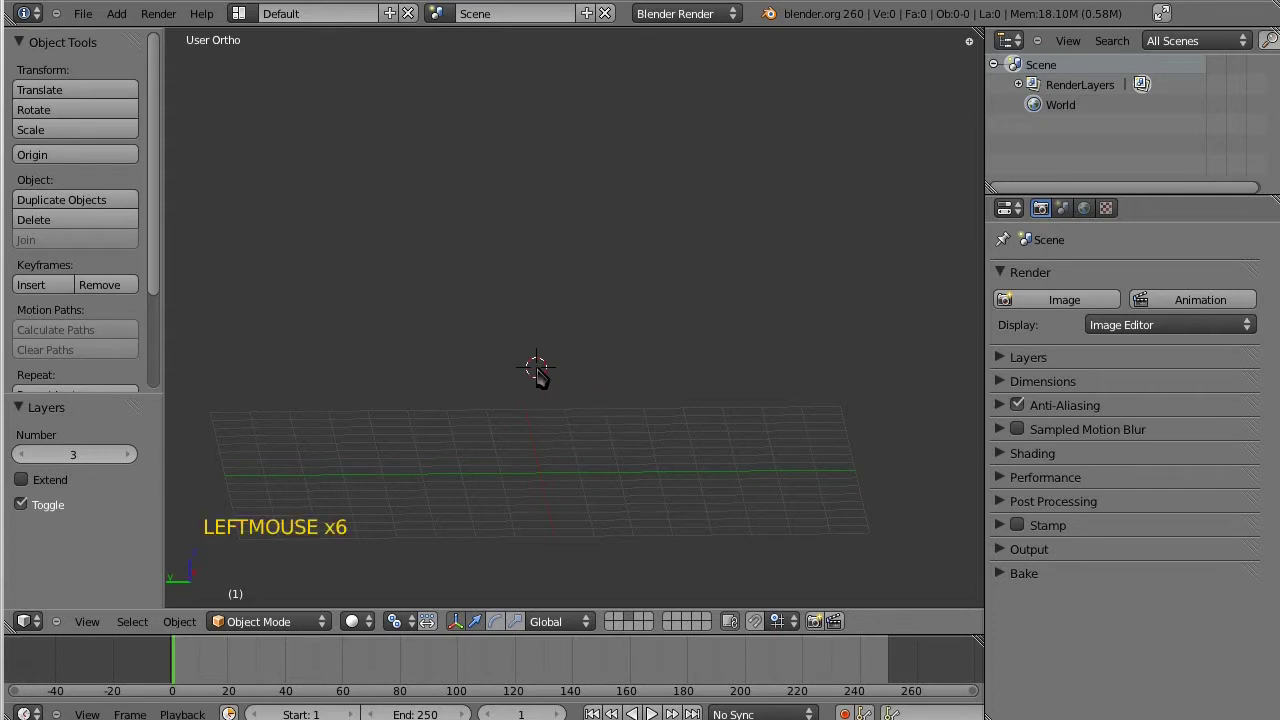
{"action": "left_click", "coordinate": [546, 362]}
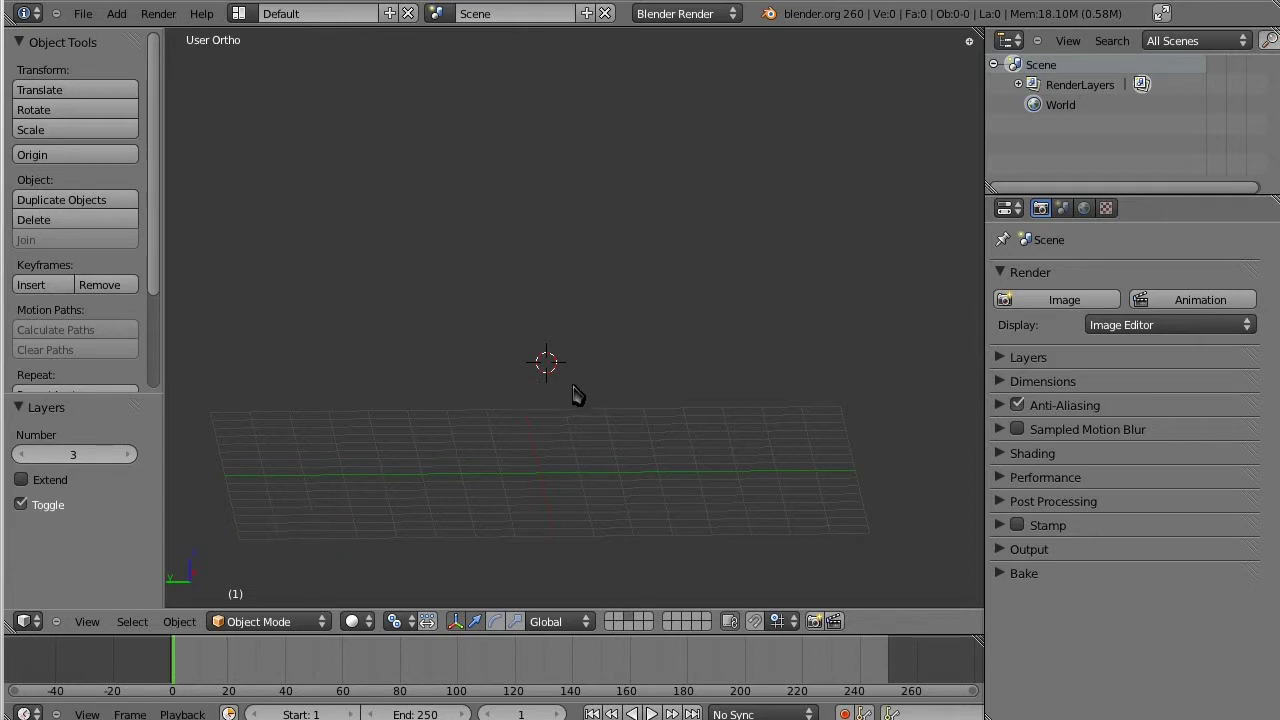
{"action": "left_click", "coordinate": [572, 384]}
Add a cube mesh at the 3D cursor and move it about 6 units in the positive Y direction
{"action": "key", "text": "shift+a"}
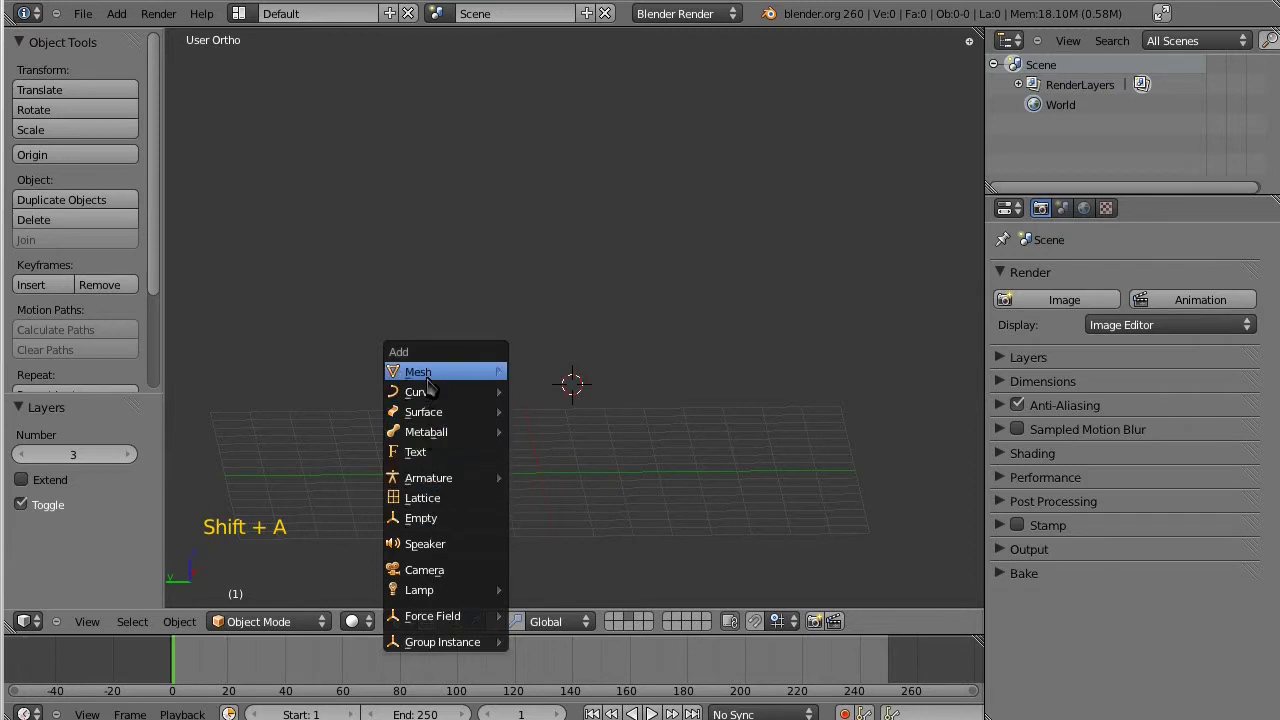
{"action": "mouse_move", "coordinate": [435, 590]}
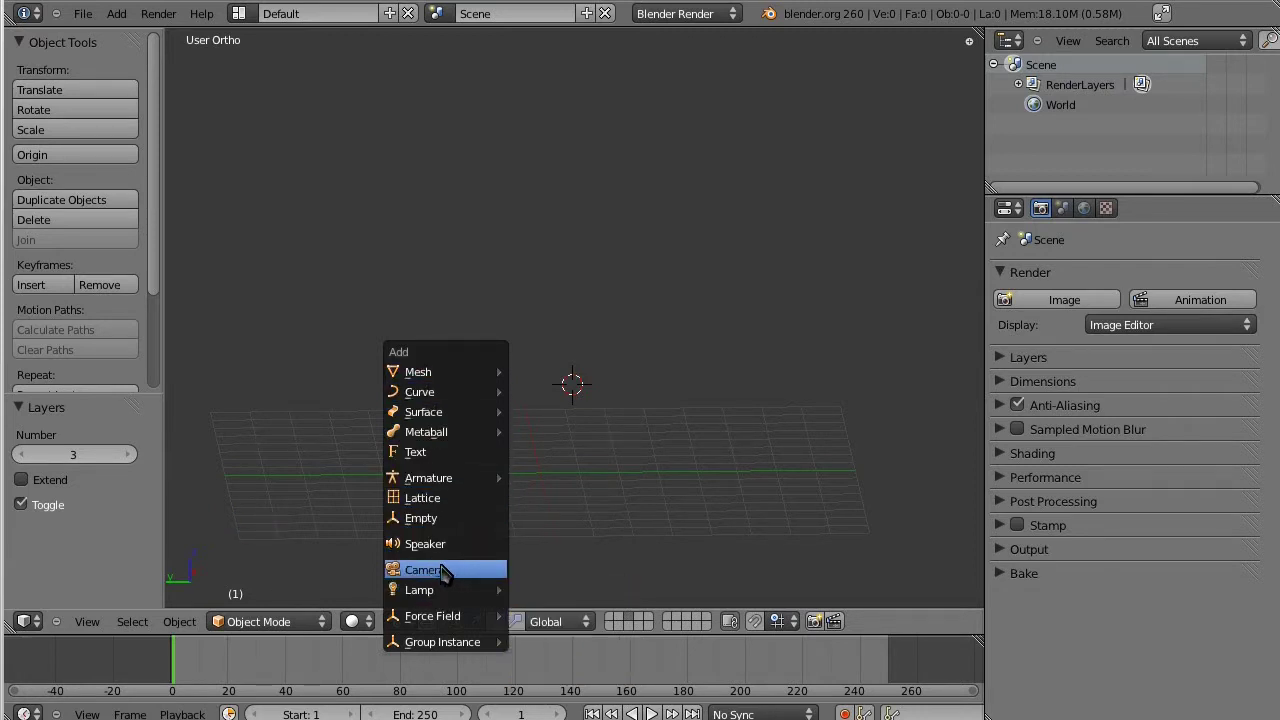
{"action": "mouse_move", "coordinate": [413, 379]}
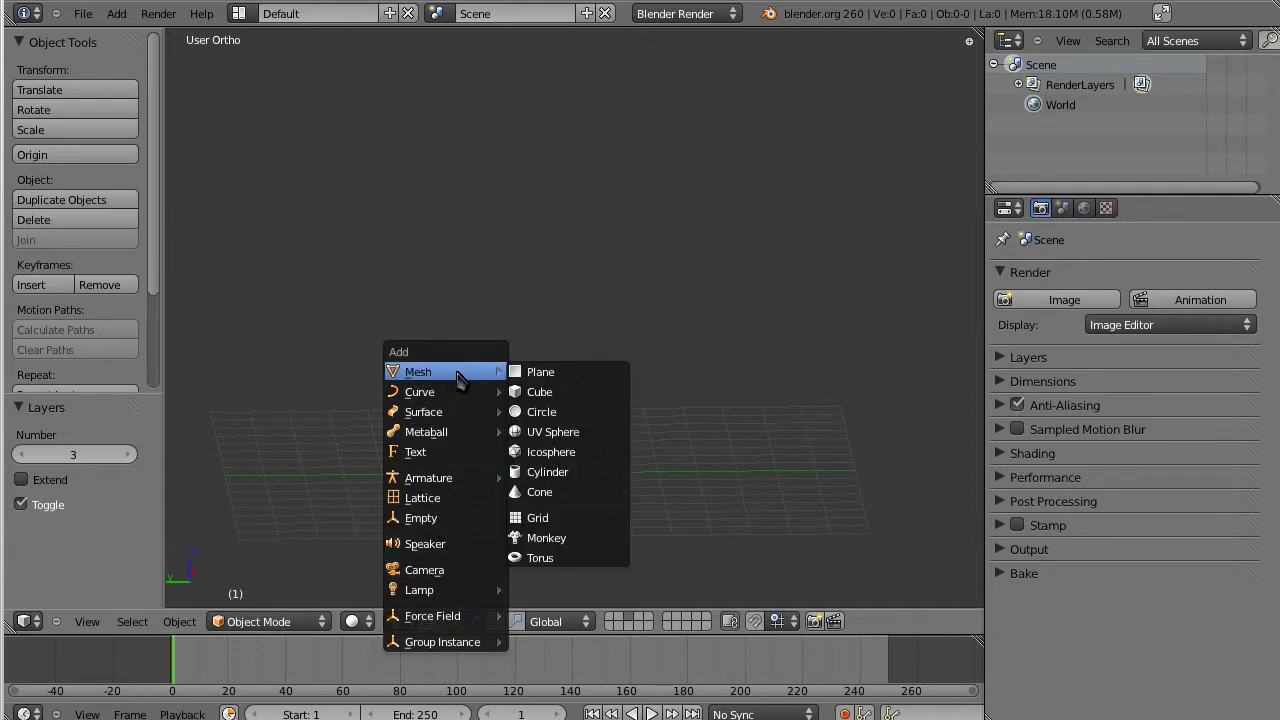
{"action": "left_click", "coordinate": [540, 392]}
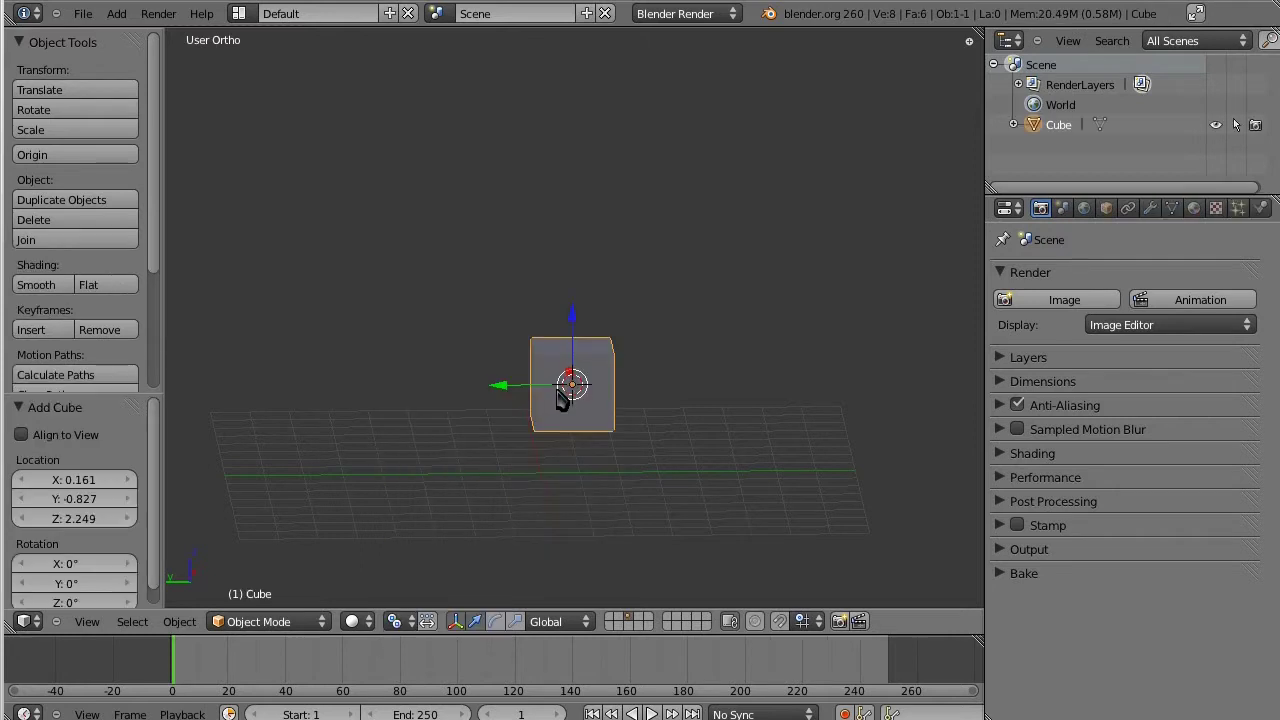
{"action": "key", "text": "g"}
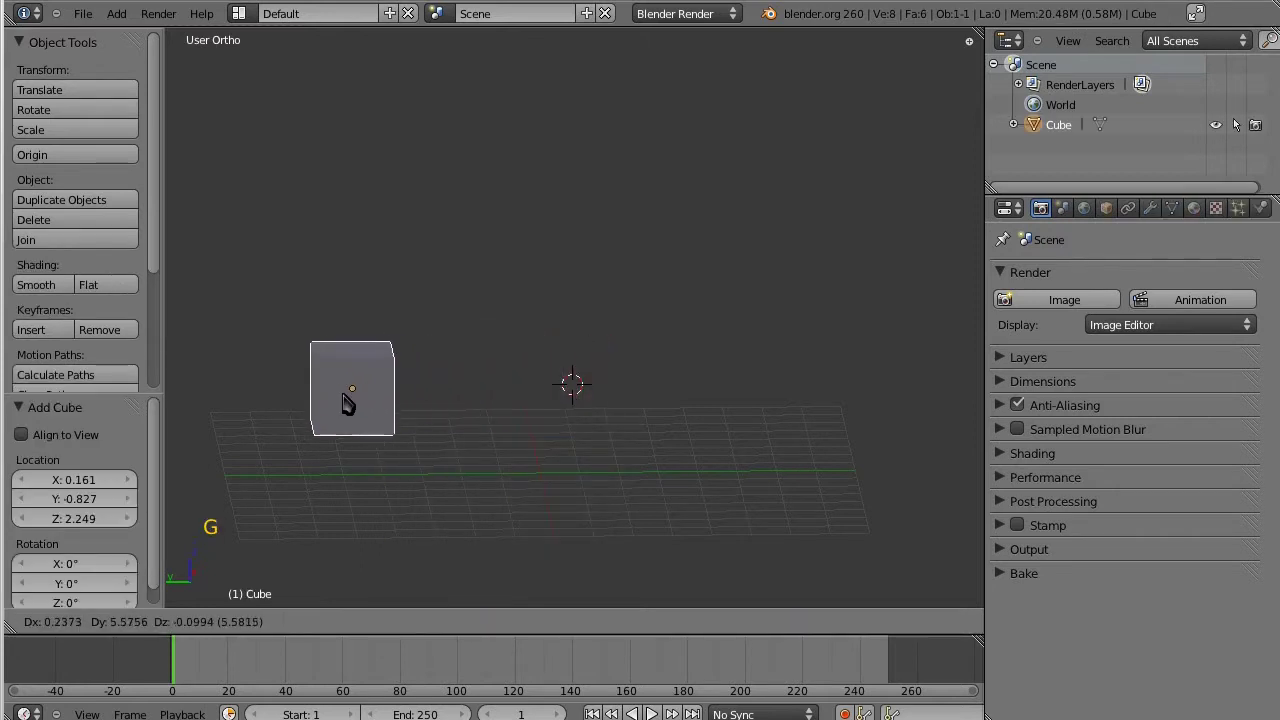
{"action": "left_click", "coordinate": [337, 400]}
Add a UV sphere at the 3D cursor and move it about 3.4 units along Y, beside the cube
{"action": "key", "text": "shift+a"}
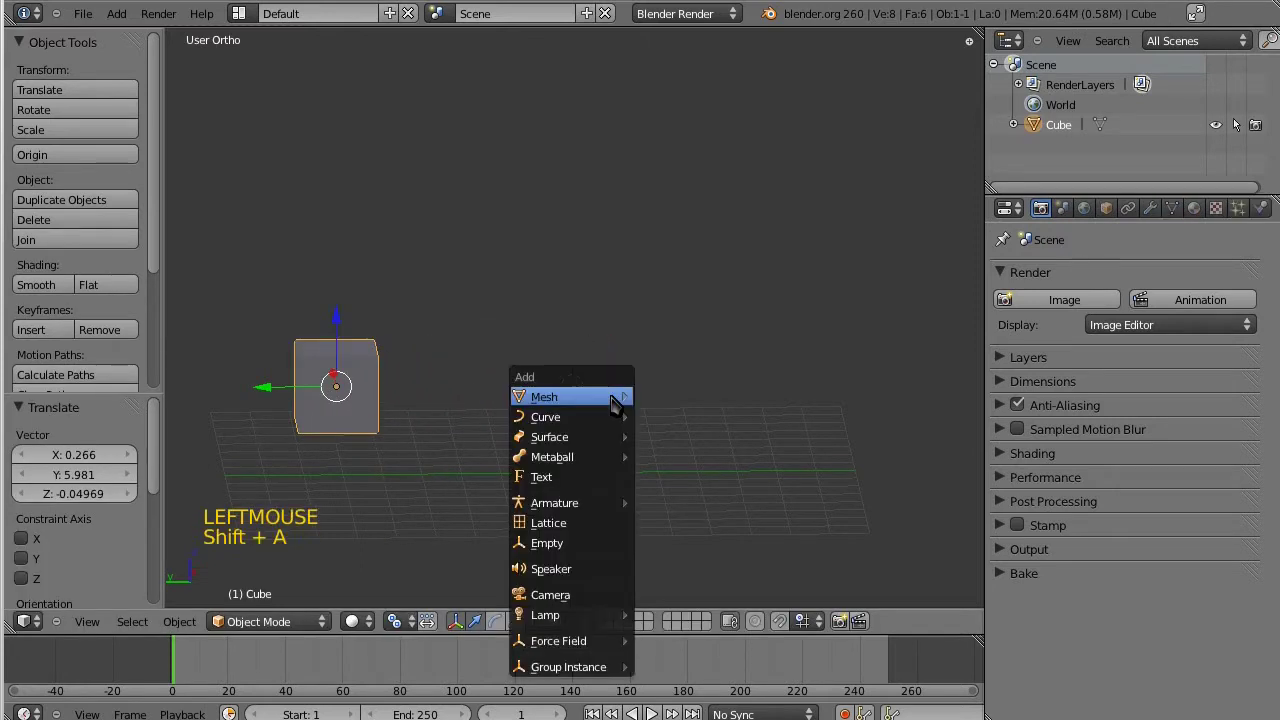
{"action": "mouse_move", "coordinate": [614, 397]}
{"action": "left_click", "coordinate": [679, 457]}
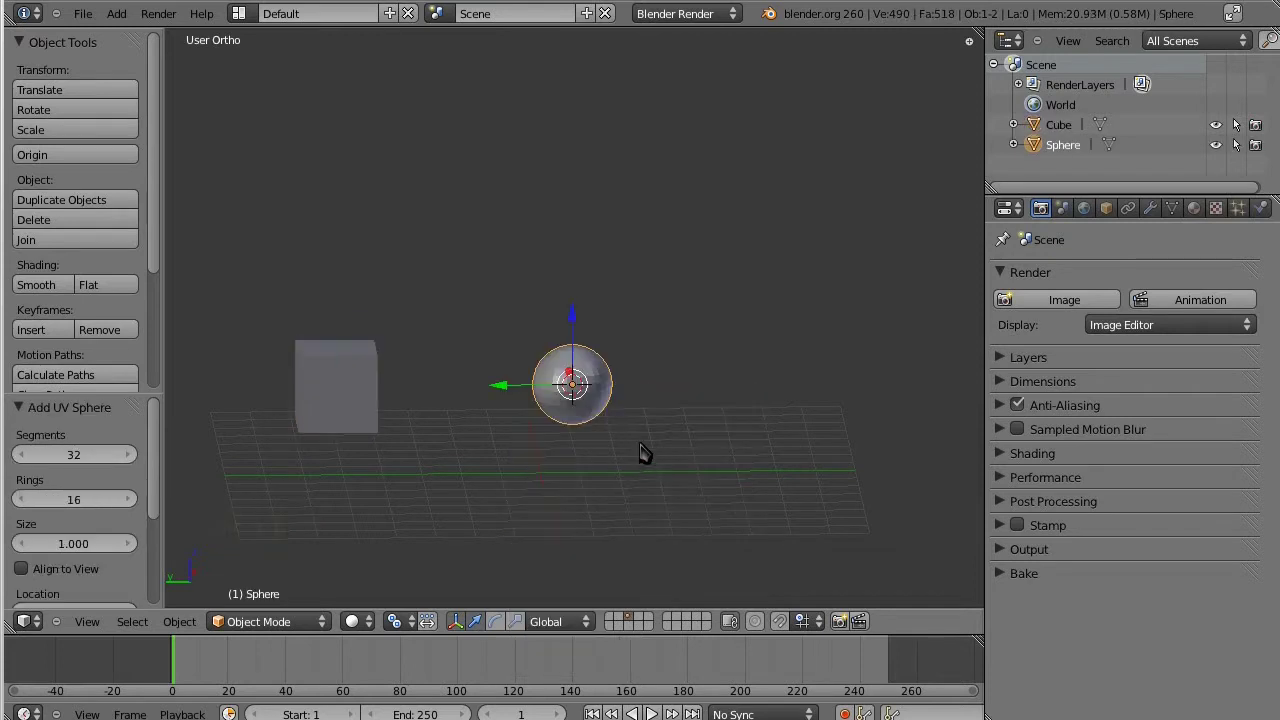
{"action": "key", "text": "g"}
{"action": "left_click", "coordinate": [458, 420]}
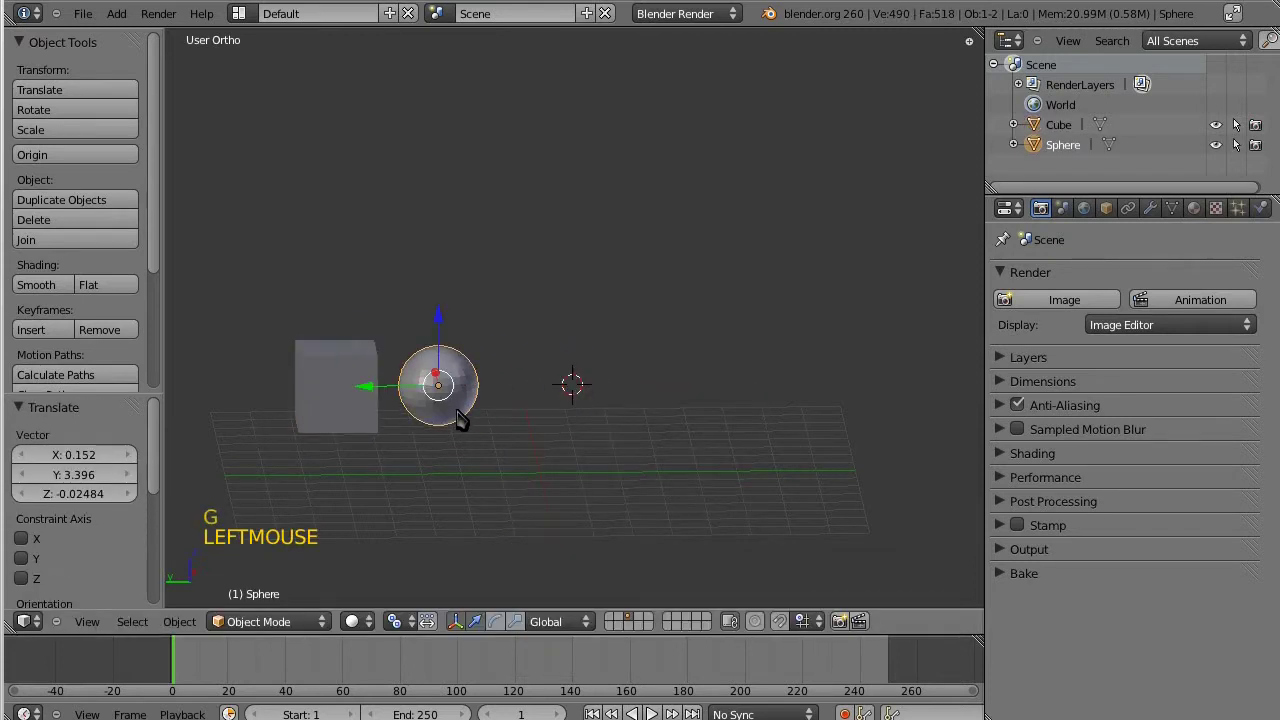
Add a cylinder at the 3D cursor and move it about 0.5 units along Y towards the sphere
{"action": "key", "text": "shift+a"}
{"action": "mouse_move", "coordinate": [610, 415]}
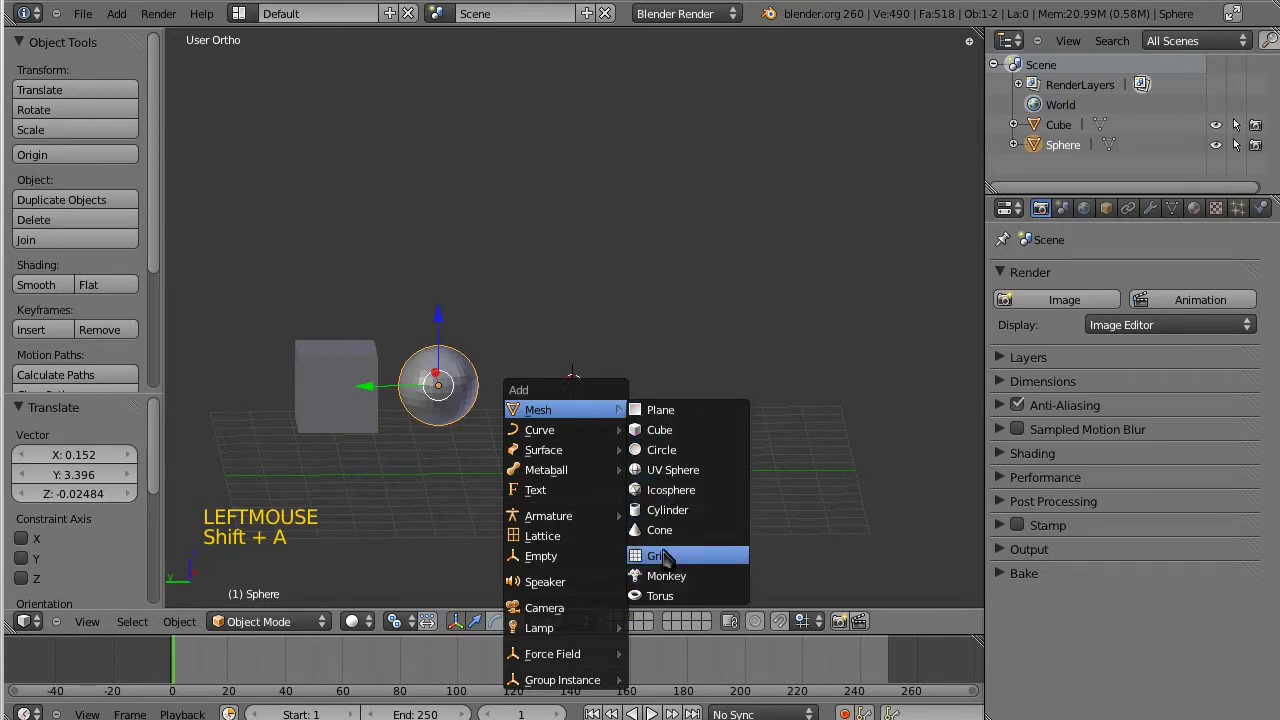
{"action": "left_click", "coordinate": [660, 512]}
{"action": "right_click", "coordinate": [472, 410]}
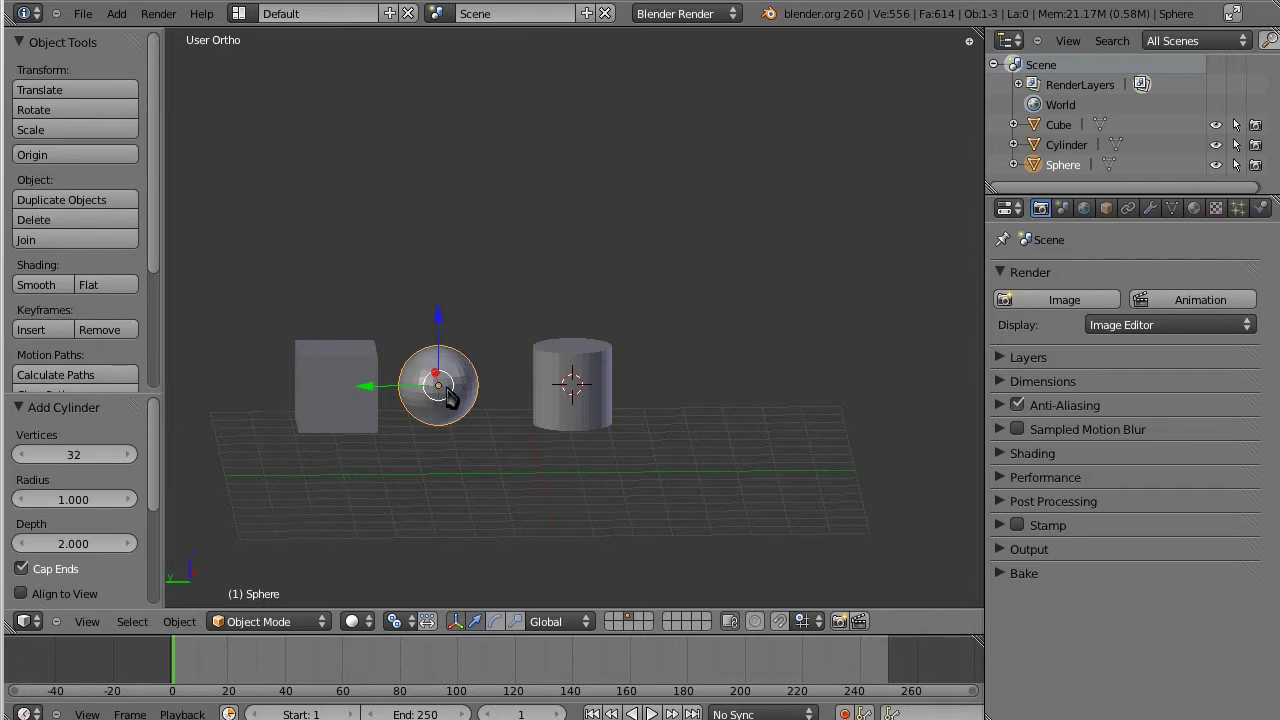
{"action": "right_click", "coordinate": [565, 378]}
{"action": "key", "text": "g"}
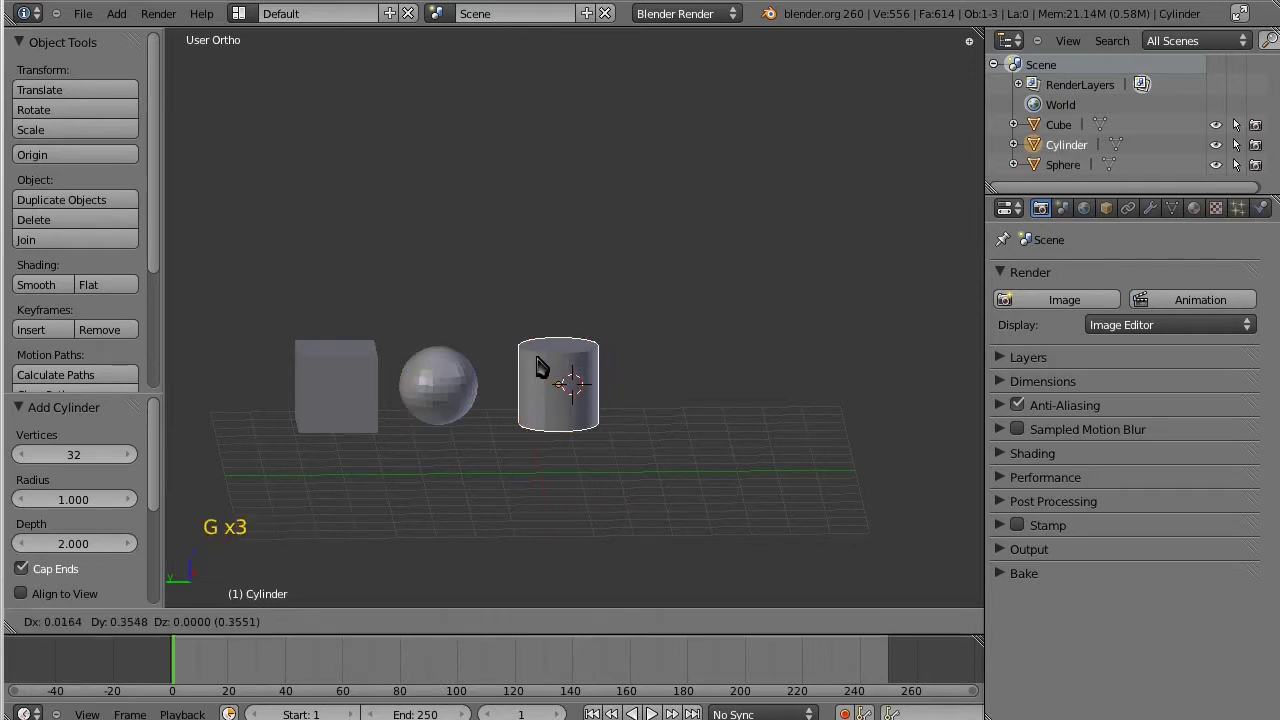
{"action": "left_click", "coordinate": [560, 380]}
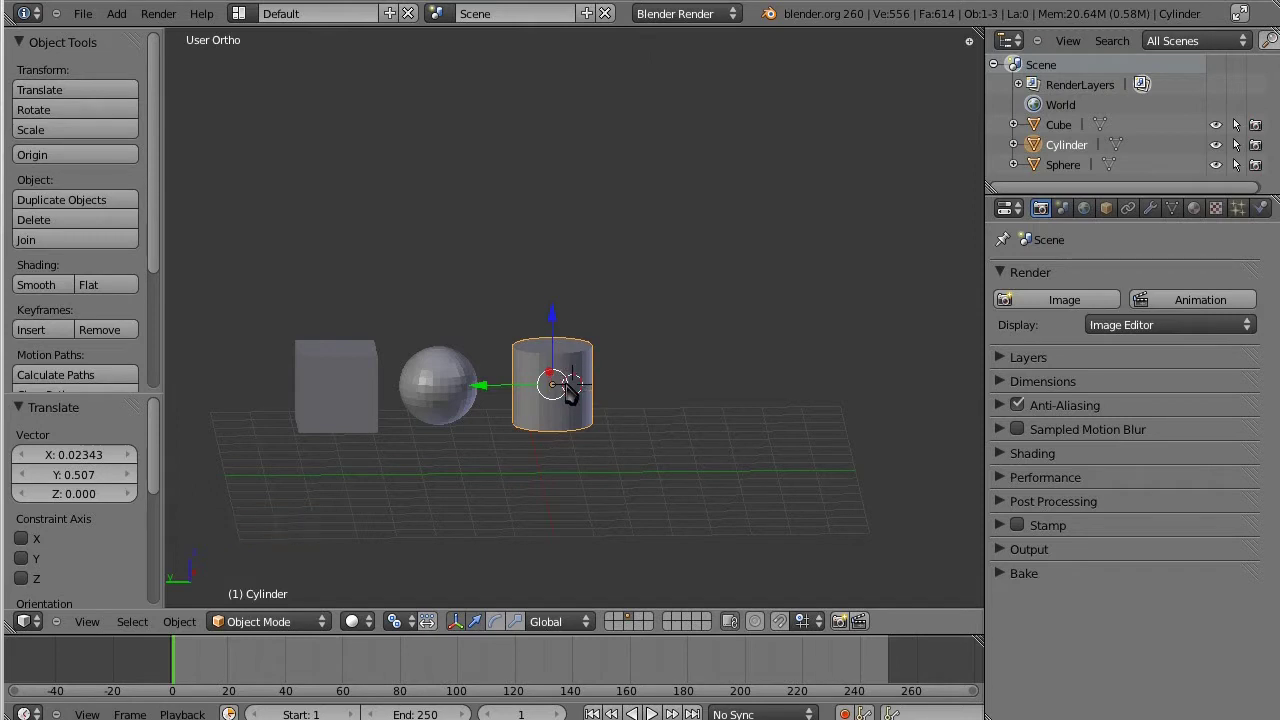
Add a monkey mesh rotated about 87° around X and place it in the row beside the cylinder
{"action": "key", "text": "shift+a"}
{"action": "mouse_move", "coordinate": [597, 410]}
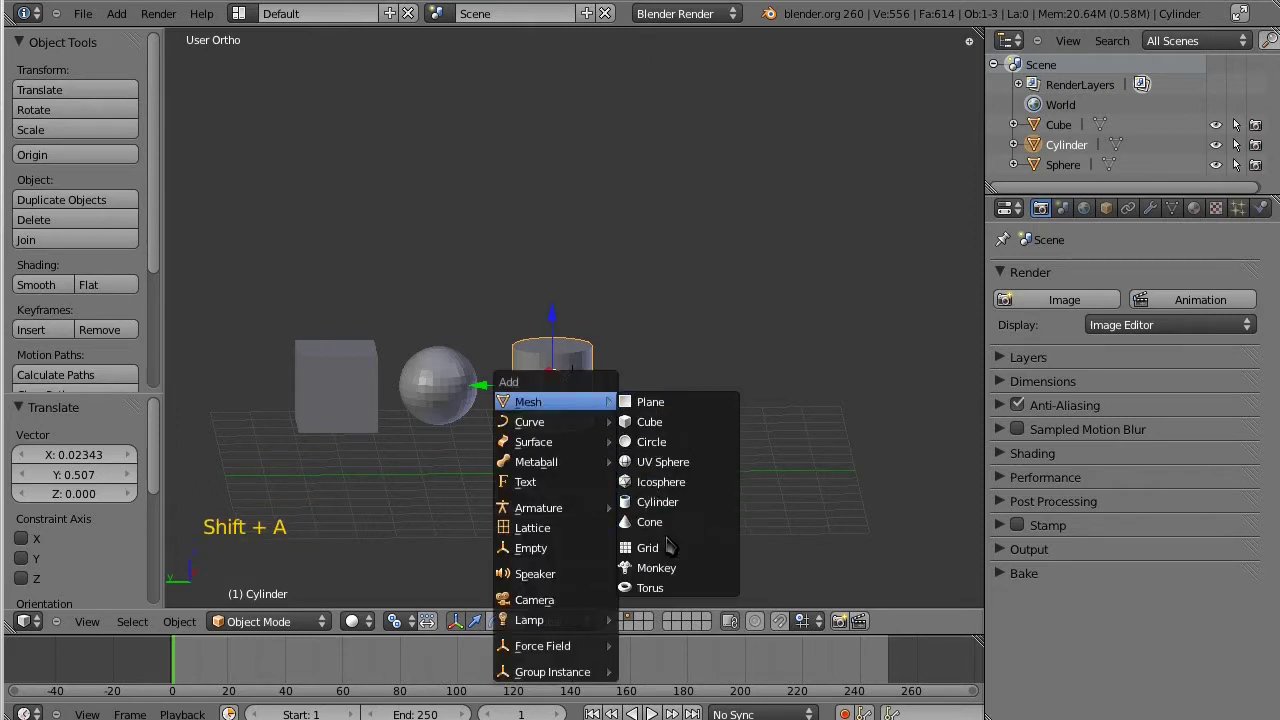
{"action": "left_click", "coordinate": [673, 570]}
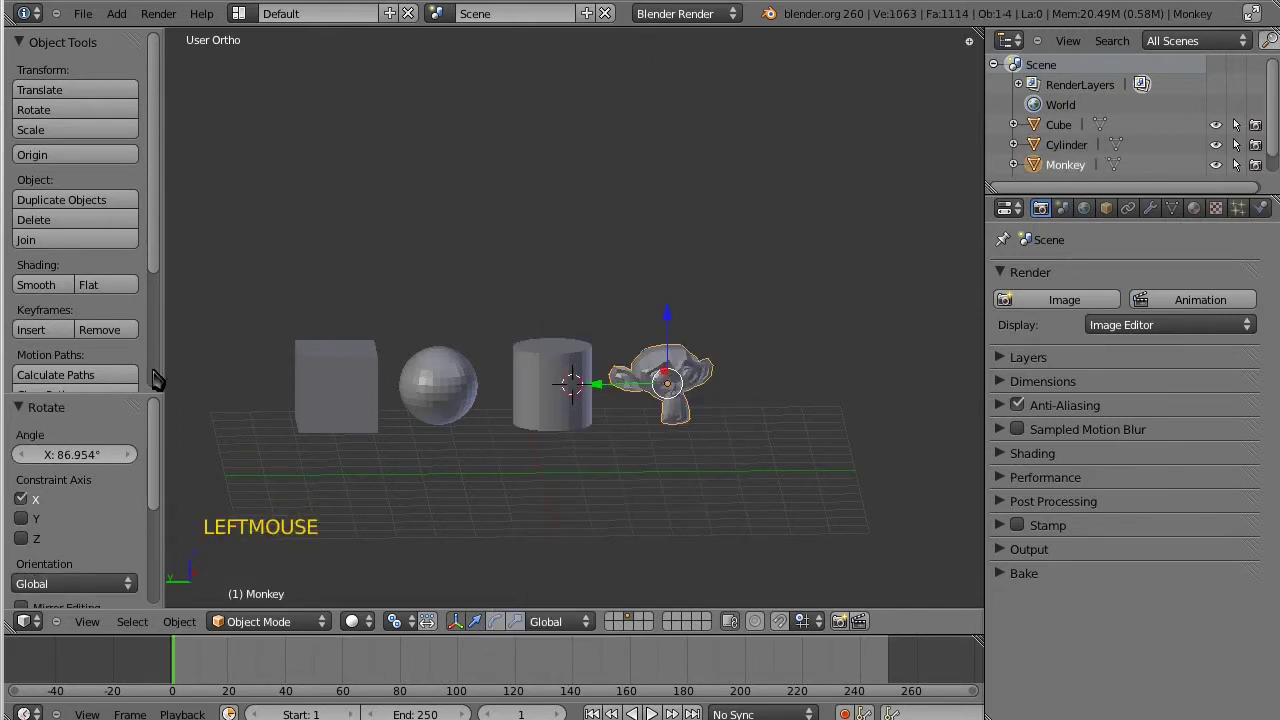
{"action": "scroll", "coordinate": [572, 385], "scroll_direction": "down", "scroll_amount": 2}
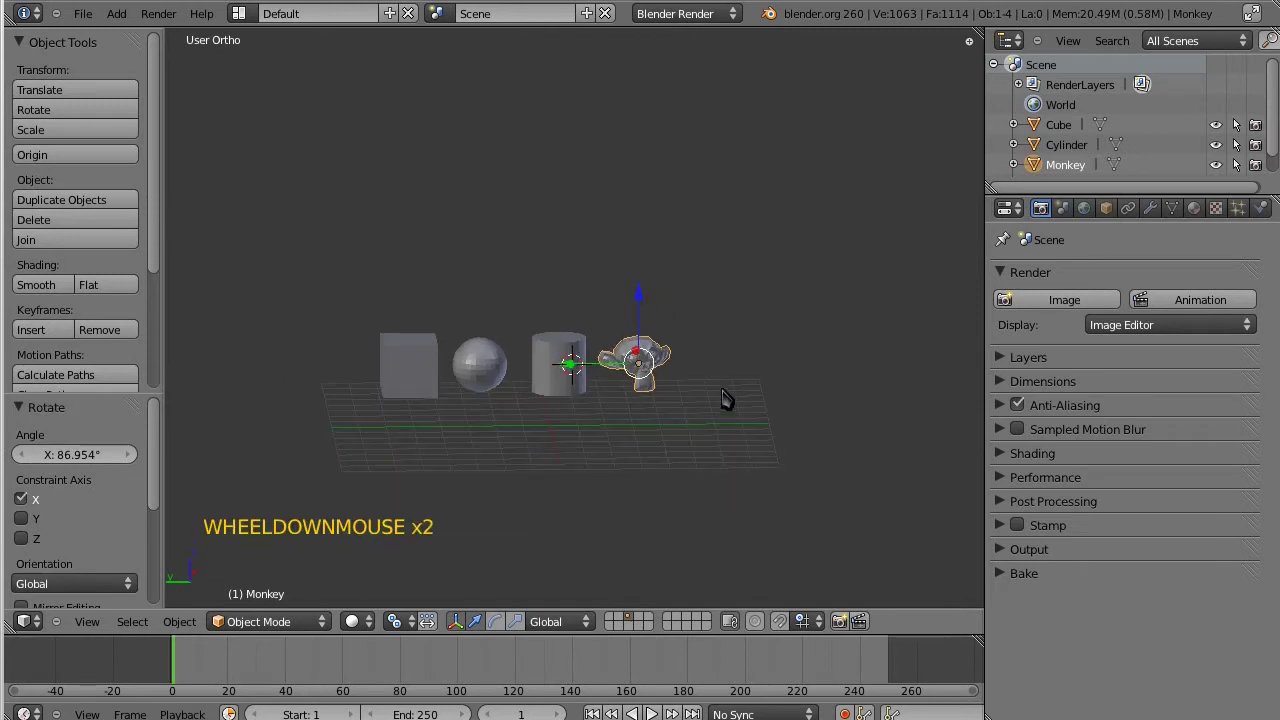
{"action": "key", "text": "g"}
{"action": "left_click", "coordinate": [650, 370]}
Add a torus at the 3D cursor and move it about 5.9 units in the negative Y direction, past the monkey
{"action": "key", "text": "shift+a"}
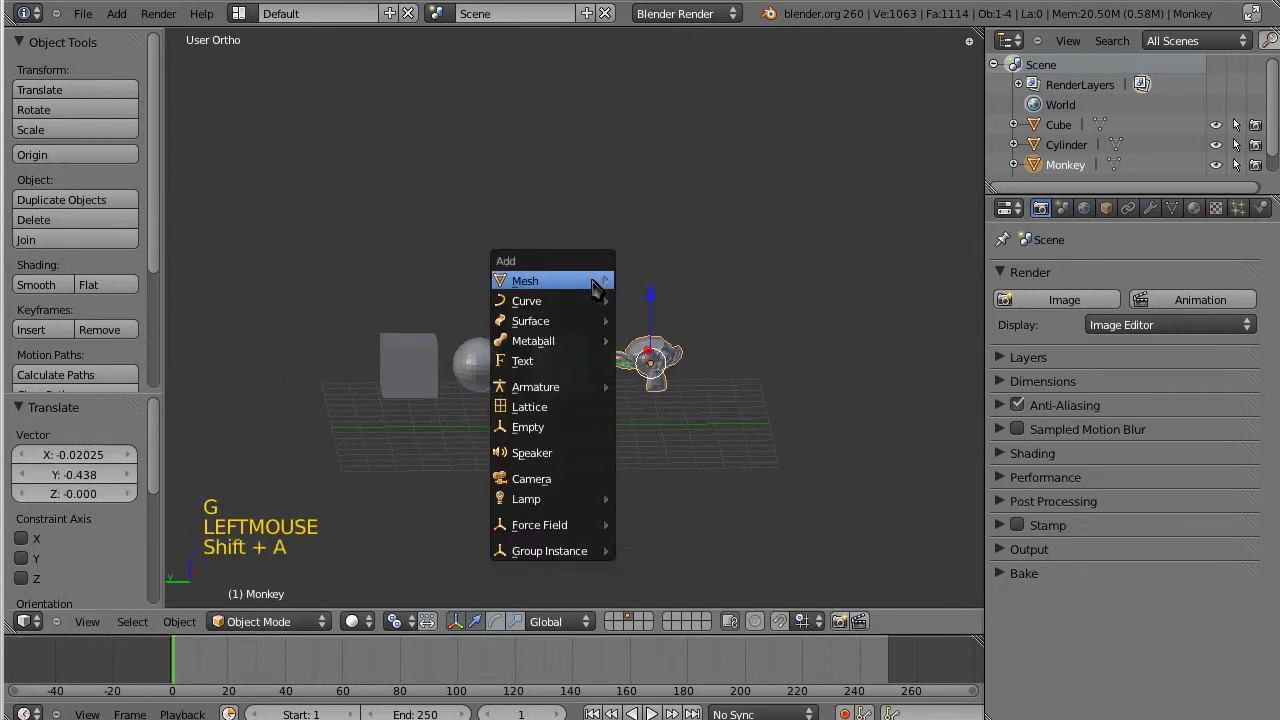
{"action": "mouse_move", "coordinate": [592, 280]}
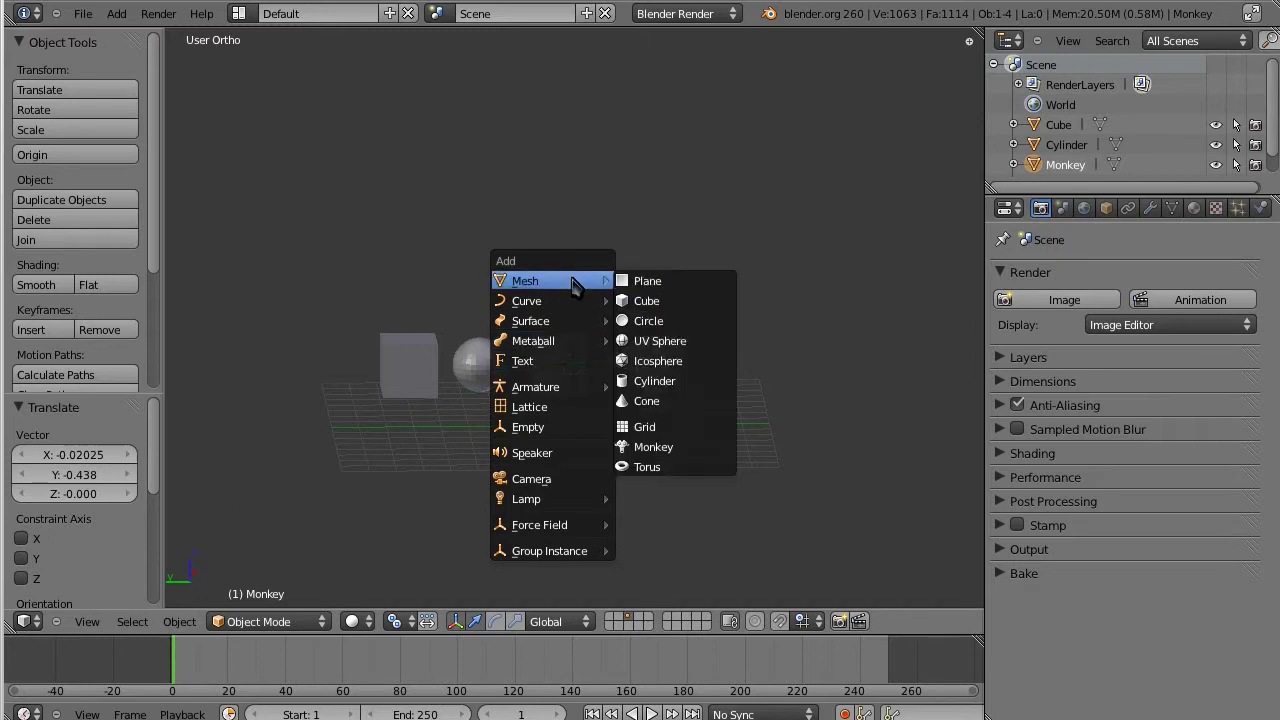
{"action": "left_click", "coordinate": [672, 477]}
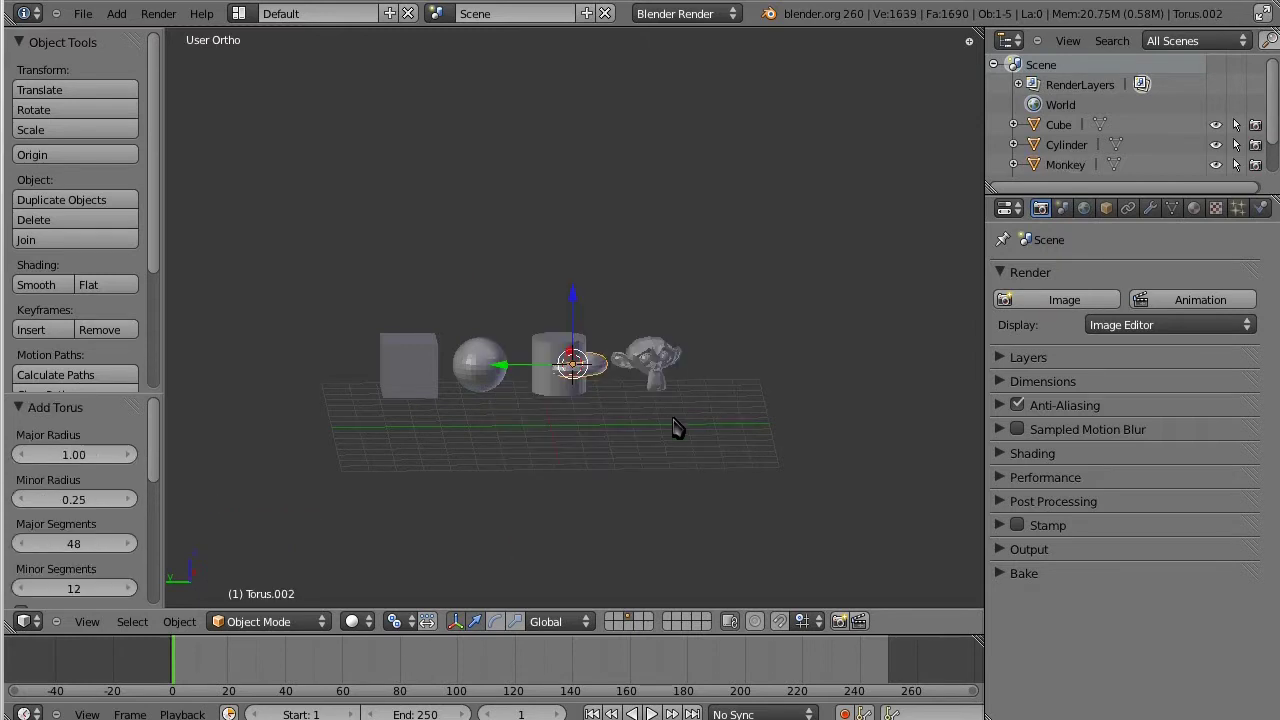
{"action": "key", "text": "g"}
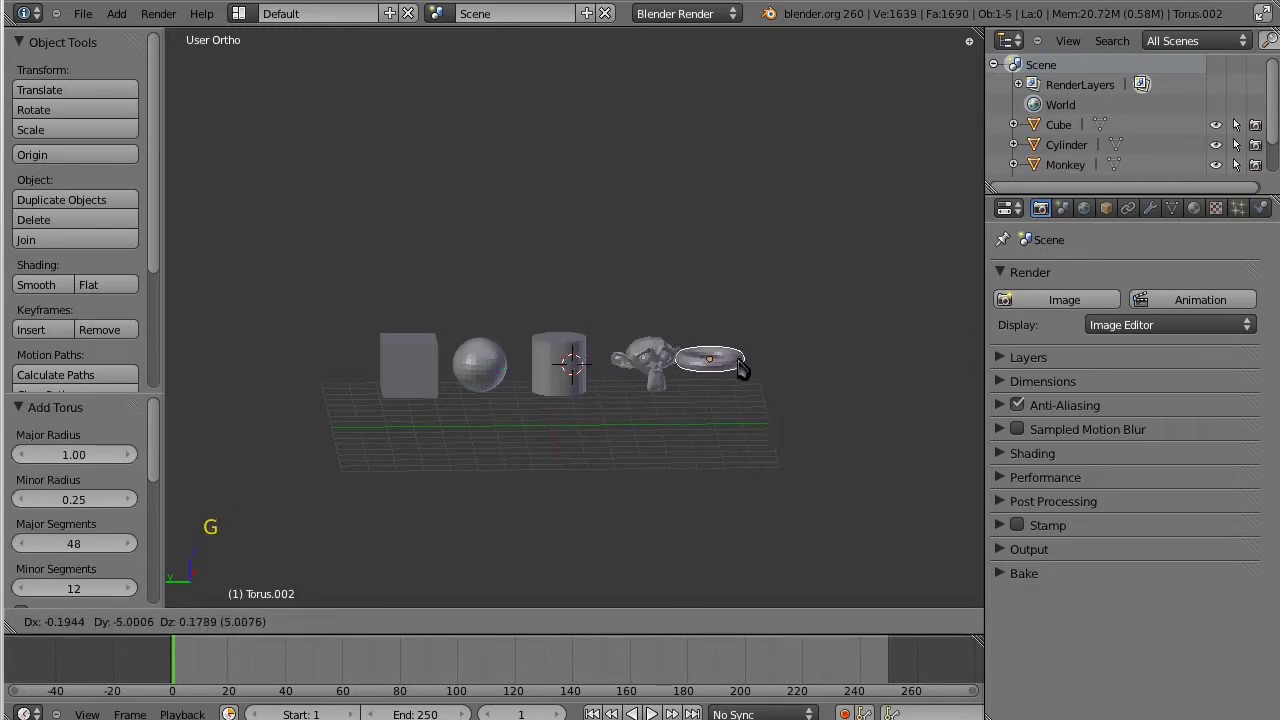
{"action": "left_click", "coordinate": [774, 440]}
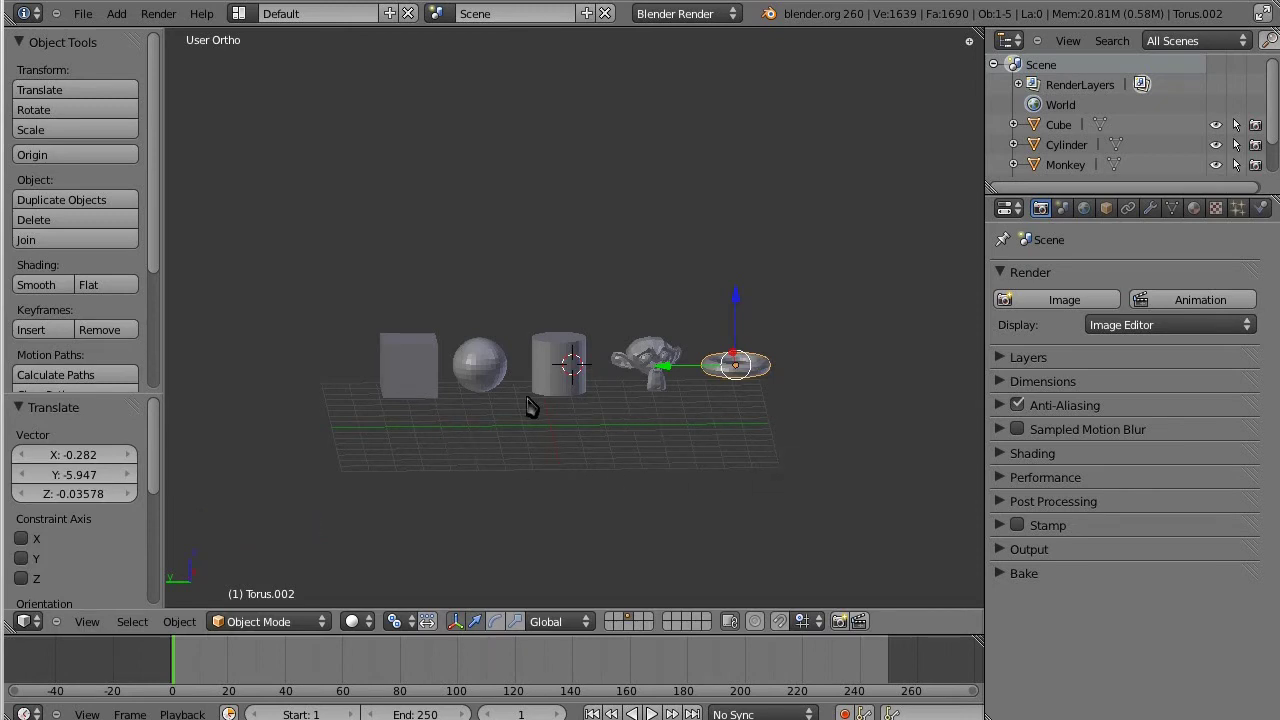
Scale the cube up by a factor of about 1.97 and place the 3D cursor in the empty space beside it
{"action": "scroll", "coordinate": [622, 428], "scroll_direction": "up", "scroll_amount": 2}
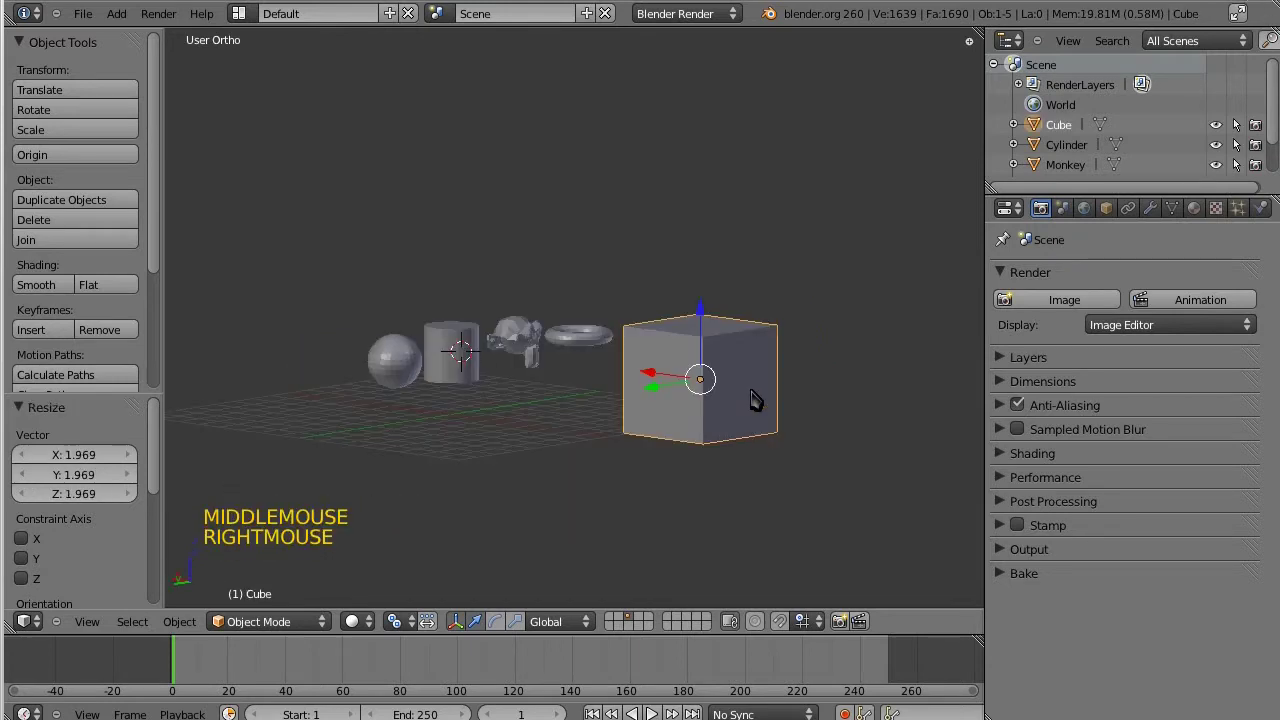
{"action": "left_click", "coordinate": [866, 415]}
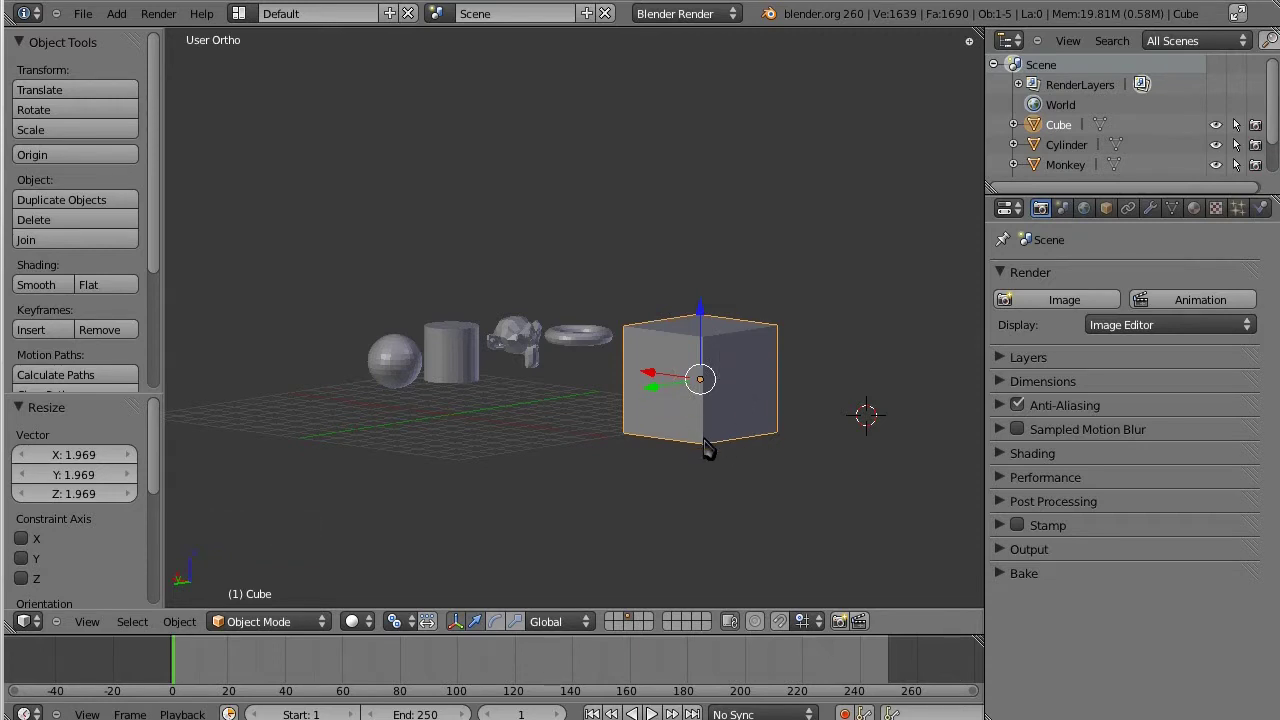
Select the cylinder, sphere and monkey in turn, and move the cube by about 0.88 in X, 0.67 in Y and 0.80 in Z
{"action": "right_click", "coordinate": [460, 358]}
{"action": "right_click", "coordinate": [392, 364]}
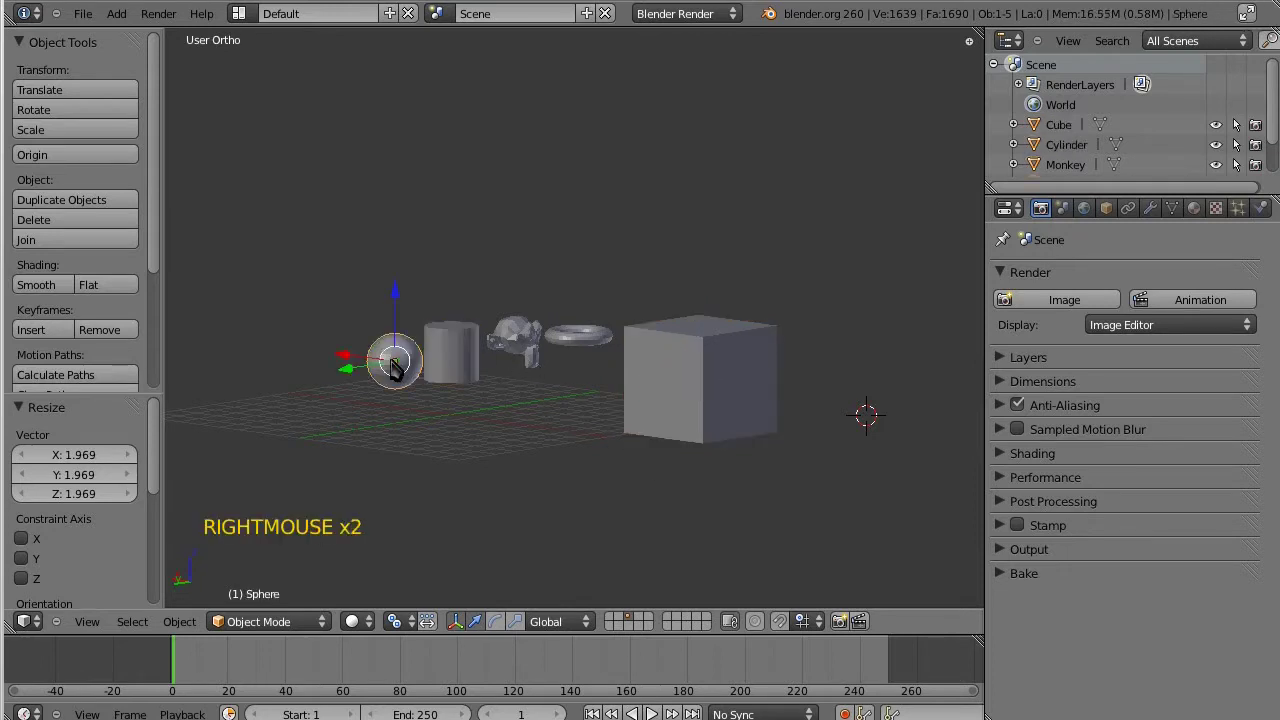
{"action": "right_click", "coordinate": [510, 356]}
{"action": "right_click", "coordinate": [686, 358]}
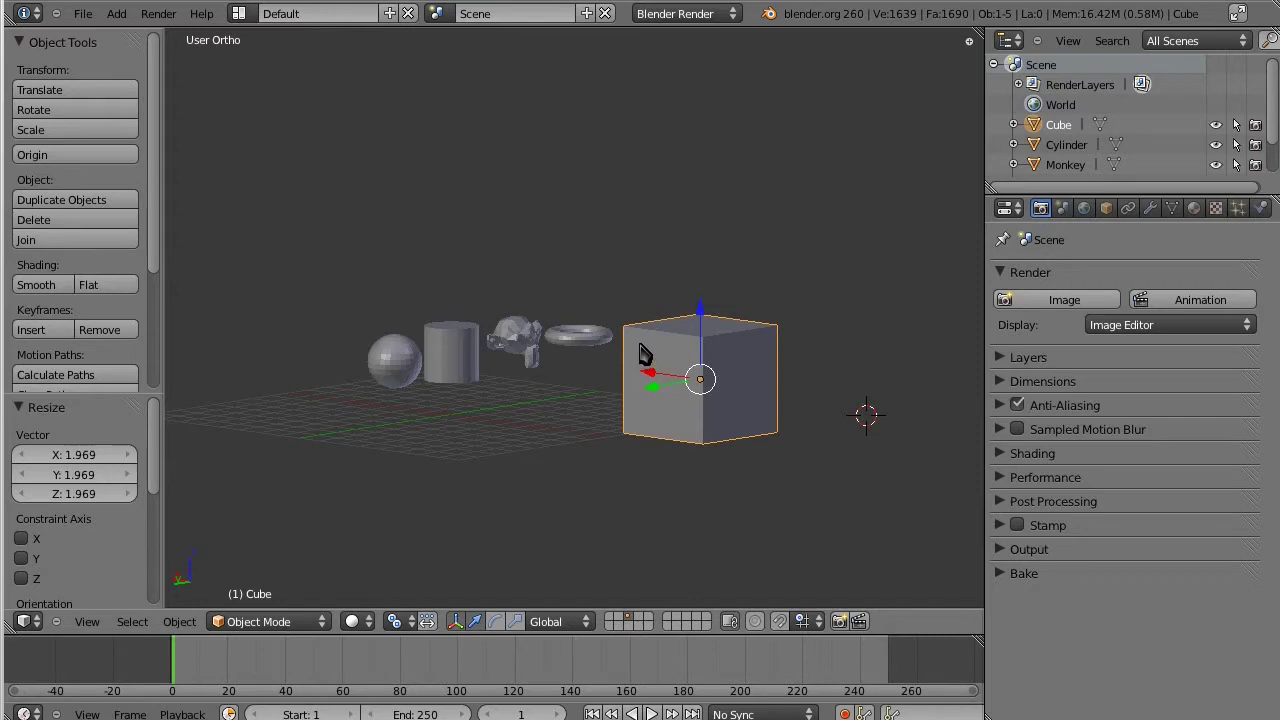
{"action": "key", "text": "g"}
{"action": "left_click", "coordinate": [692, 392]}
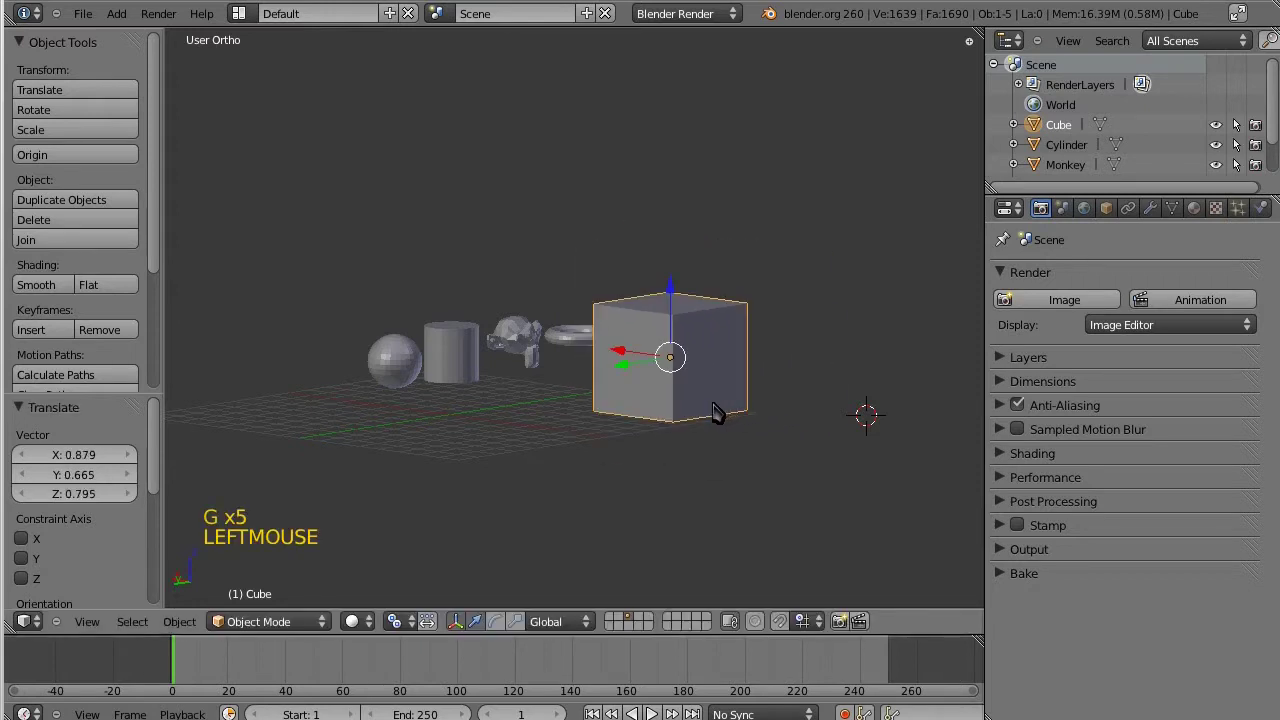
Toggle Edit Mode on and off for the cube, finishing in Edit Mode
{"action": "key", "text": "Tab"}
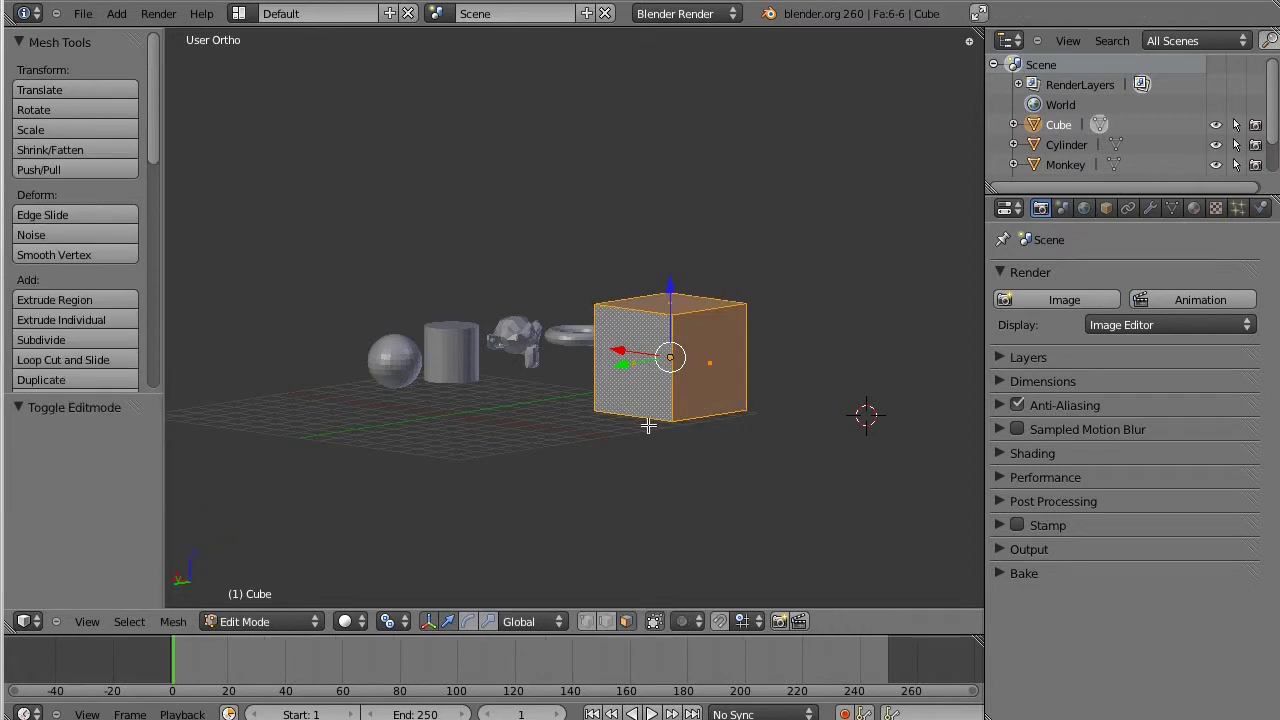
{"action": "key", "text": "Tab"}
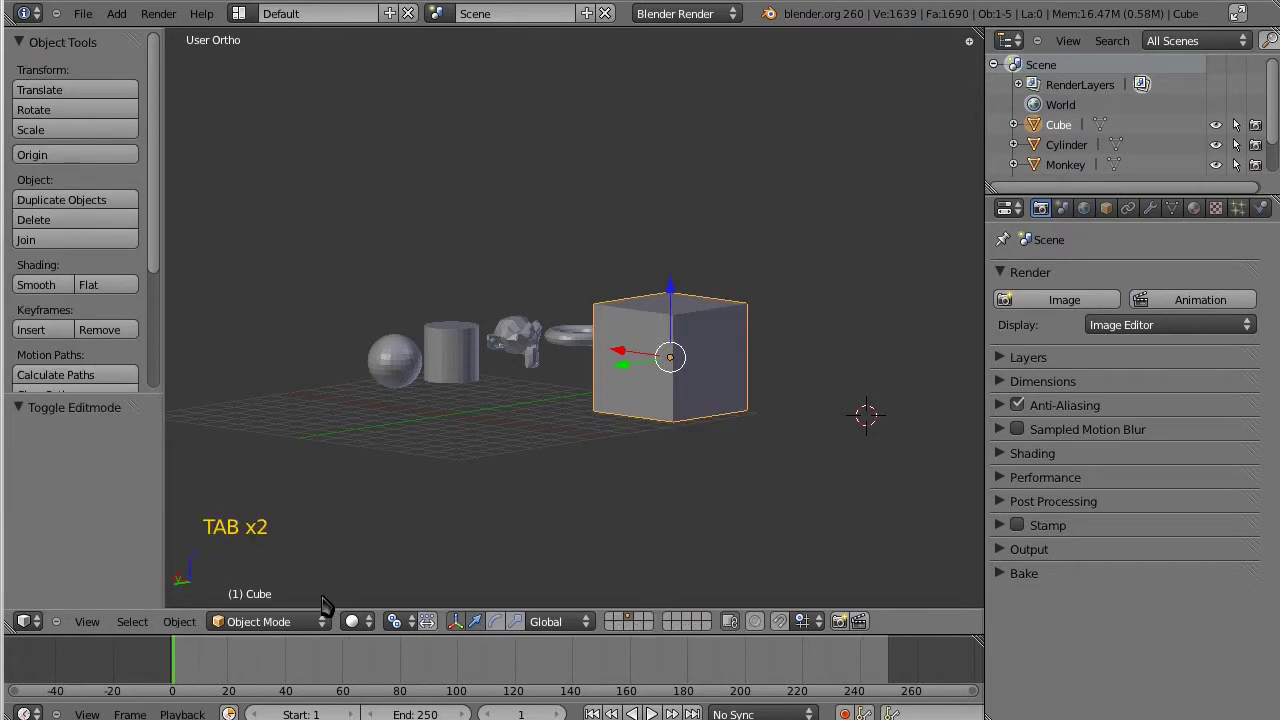
{"action": "left_click", "coordinate": [321, 624]}
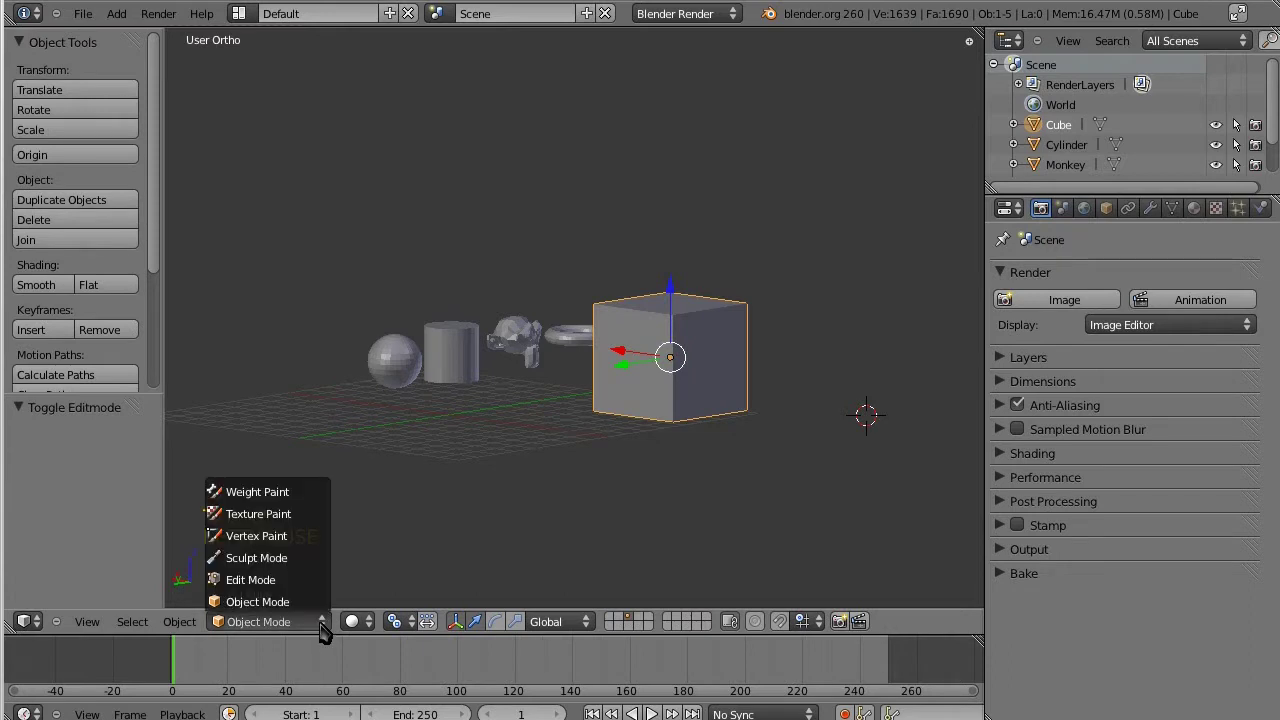
{"action": "left_click", "coordinate": [270, 581]}
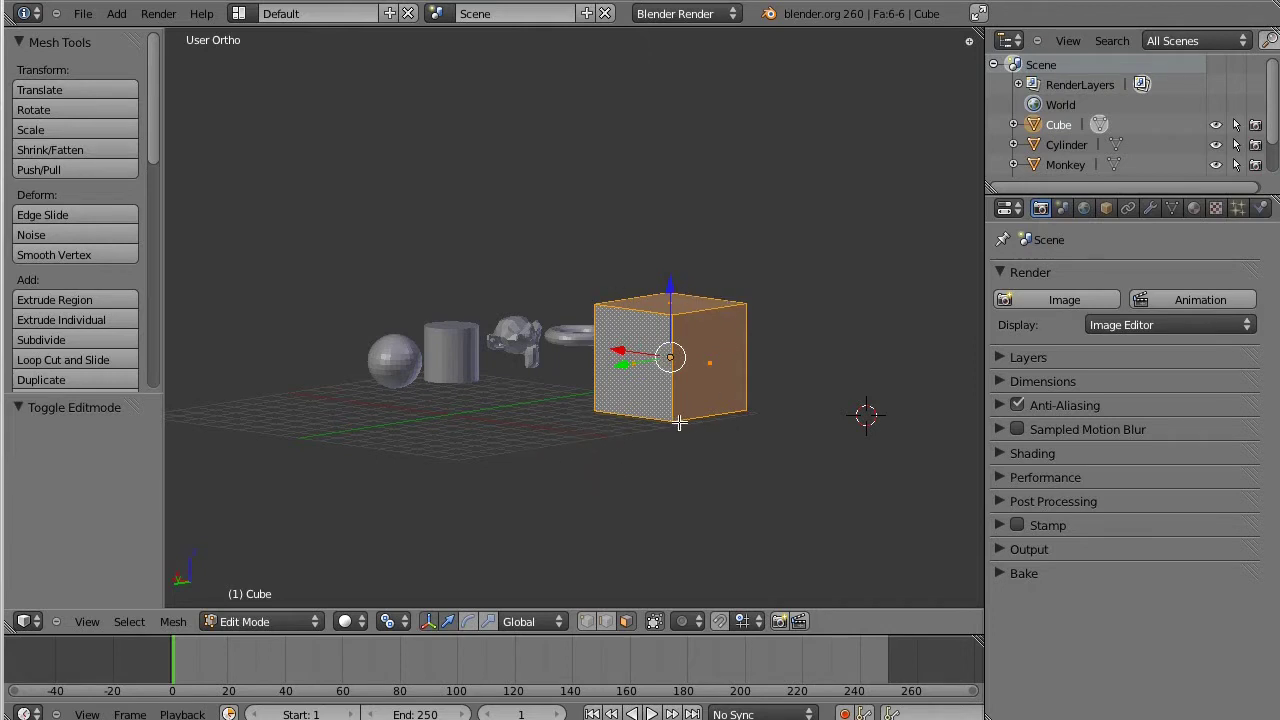
Switch the cube's mesh selection mode between vertex, edge and face select
{"action": "double_click", "coordinate": [587, 621]}
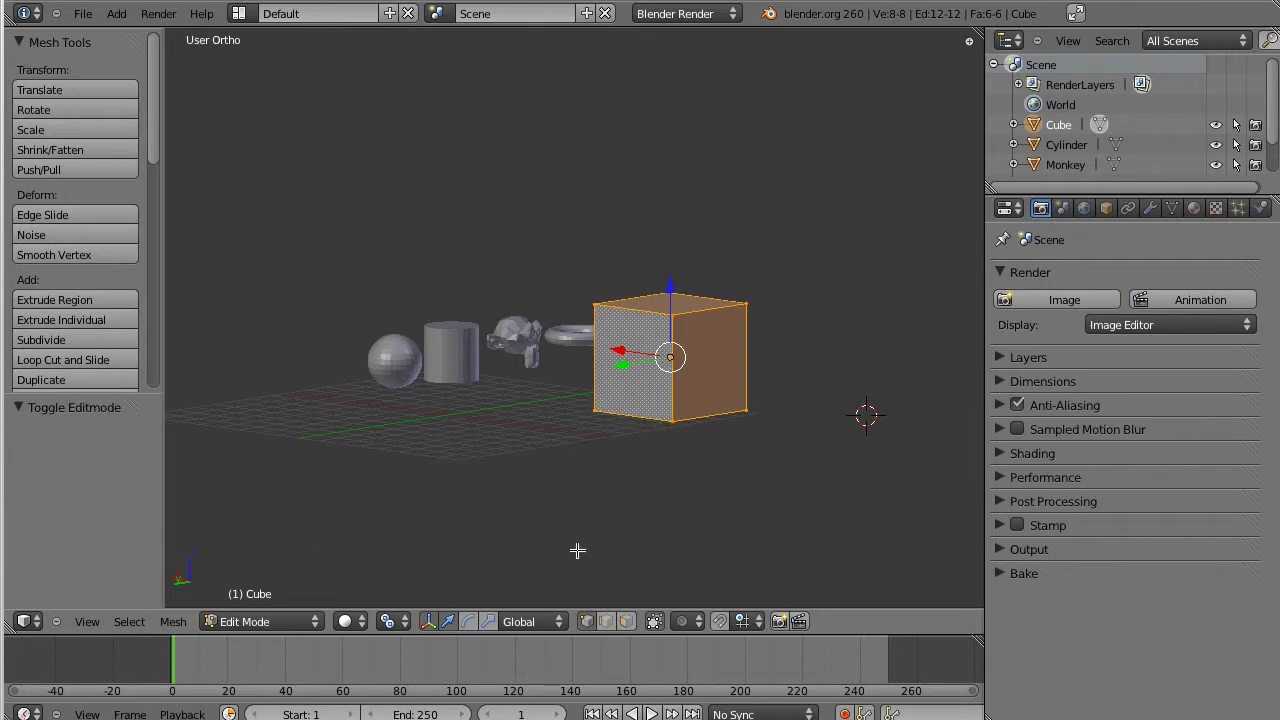
{"action": "left_click", "coordinate": [606, 622]}
{"action": "left_click", "coordinate": [600, 622]}
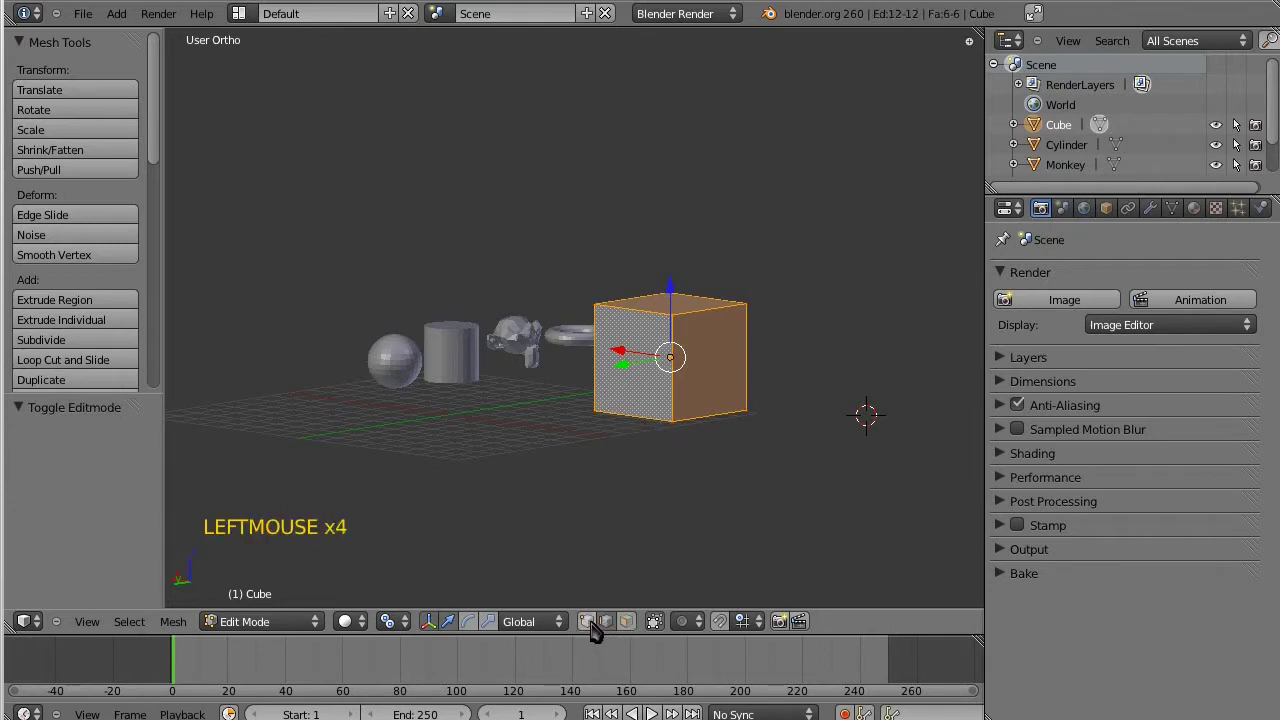
{"action": "left_click", "coordinate": [588, 621]}
{"action": "left_click", "coordinate": [625, 622]}
{"action": "left_click", "coordinate": [608, 622]}
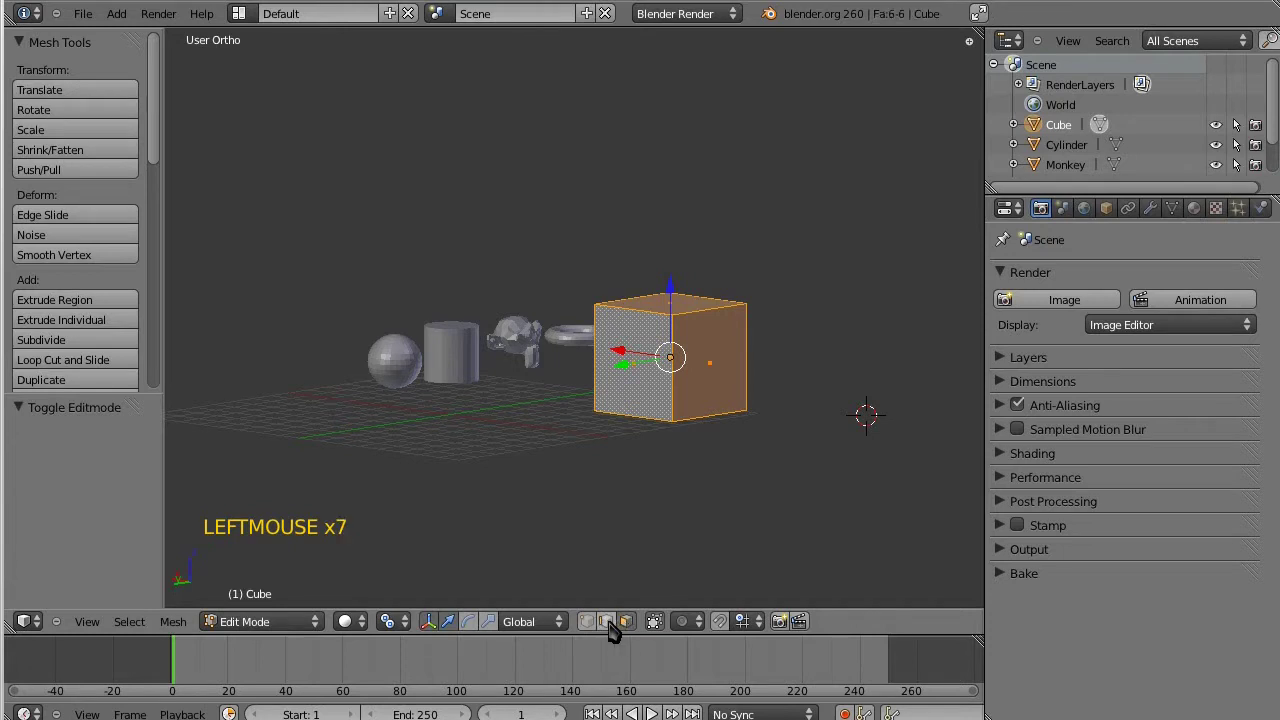
Switch the cube to vertex select mode and select its visible corner vertices one after another, ending on the nearest lower corner
{"action": "left_click", "coordinate": [588, 621]}
{"action": "left_click", "coordinate": [588, 621]}
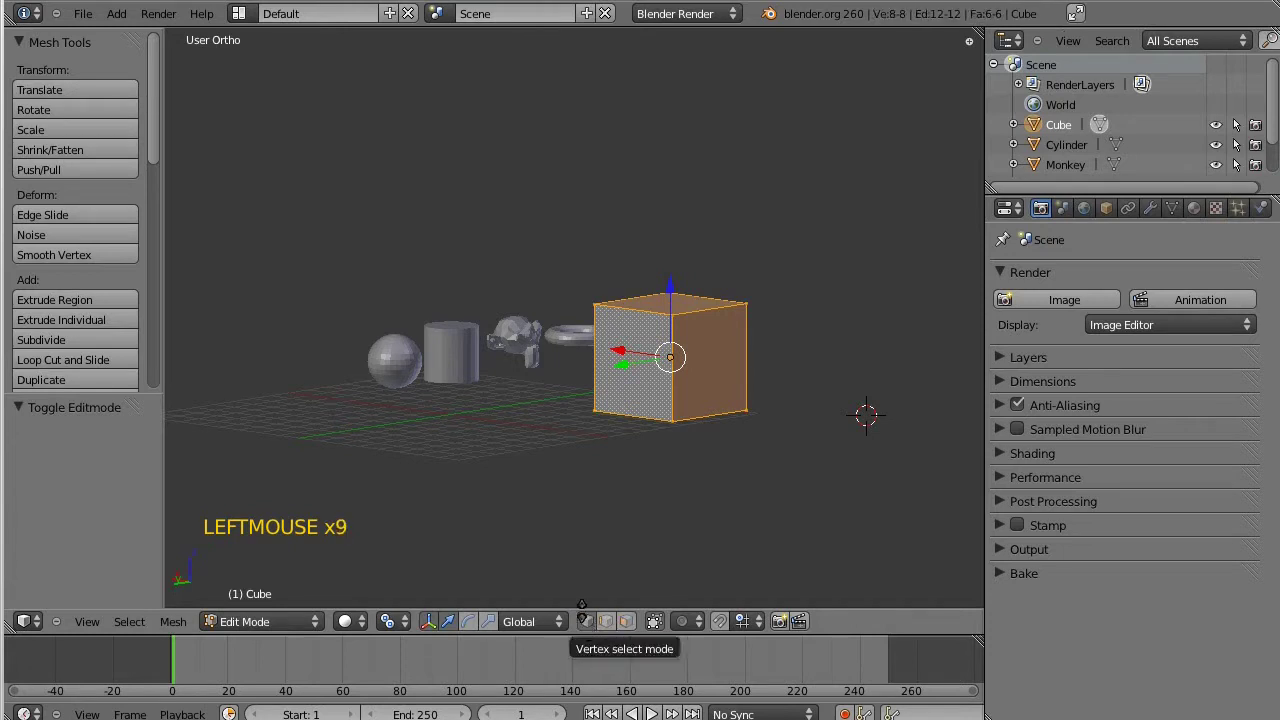
{"action": "right_click", "coordinate": [671, 424]}
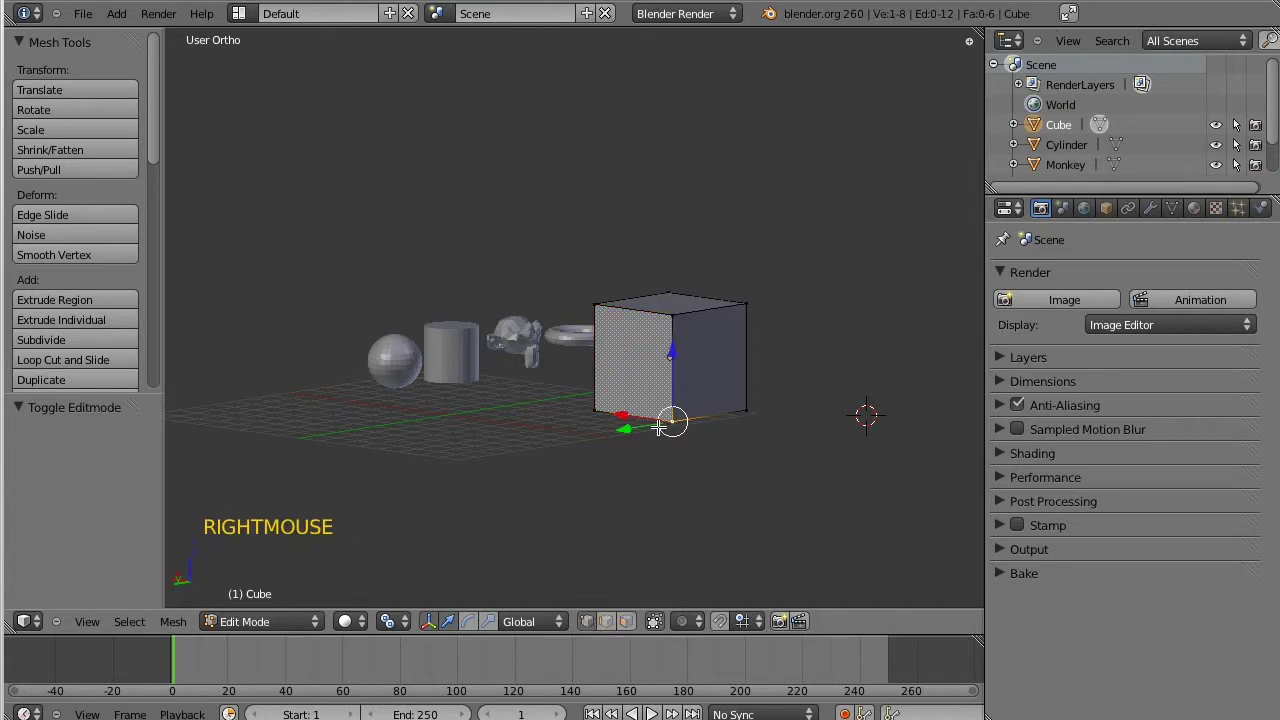
{"action": "right_click", "coordinate": [594, 411]}
{"action": "right_click", "coordinate": [595, 304]}
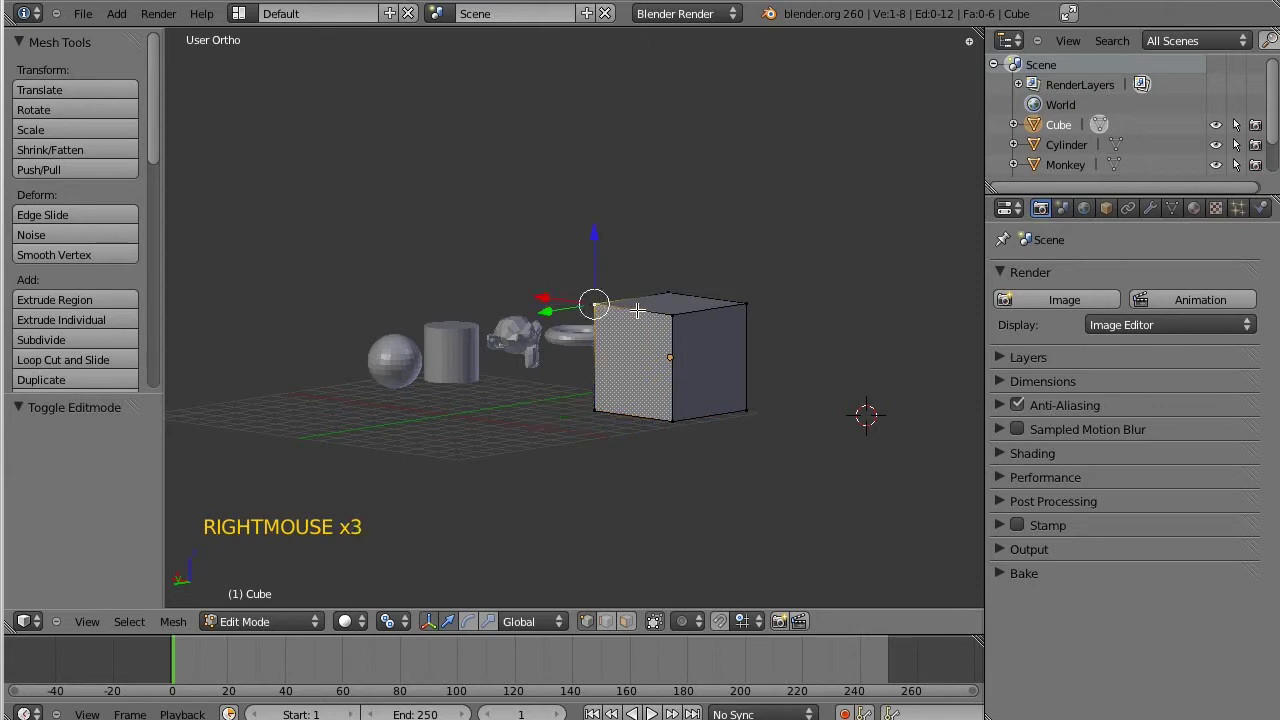
{"action": "right_click", "coordinate": [672, 313]}
{"action": "right_click", "coordinate": [745, 303]}
{"action": "right_click", "coordinate": [671, 421]}
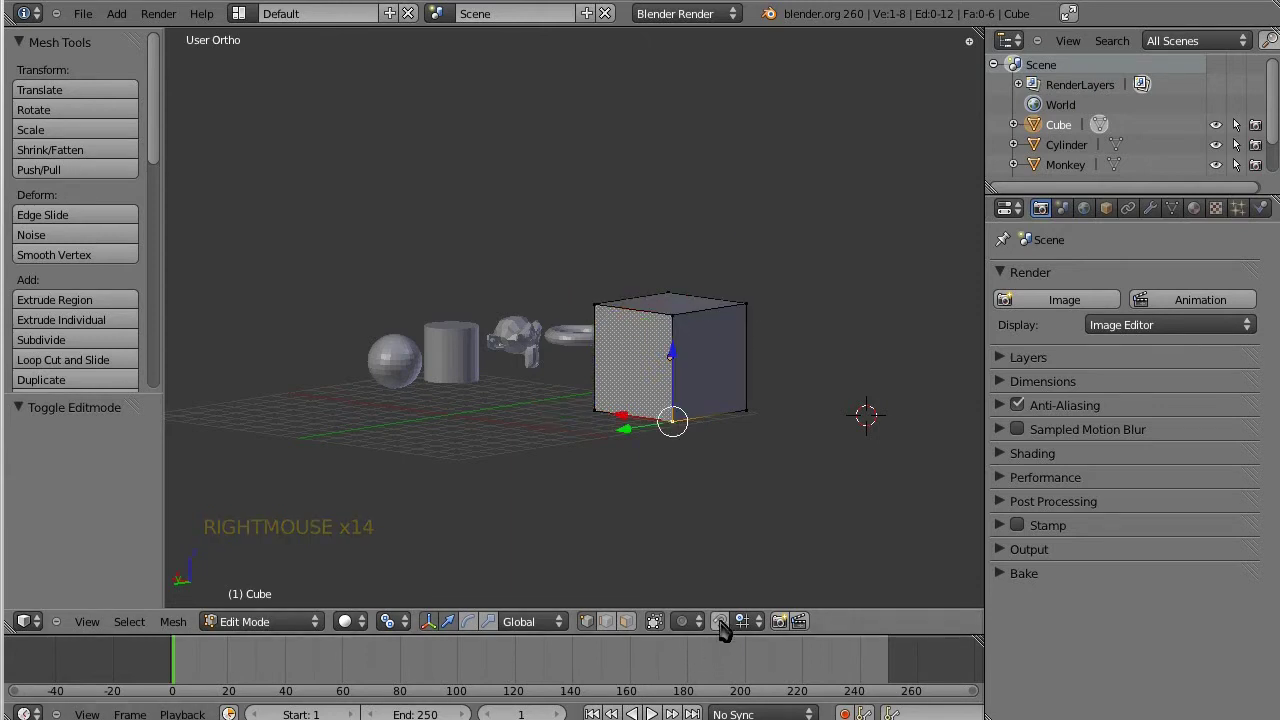
Switch to edge select mode and select the cube's visible edges one at a time, from the near vertical edge to the lower edges
{"action": "left_click", "coordinate": [610, 622]}
{"action": "right_click", "coordinate": [676, 386]}
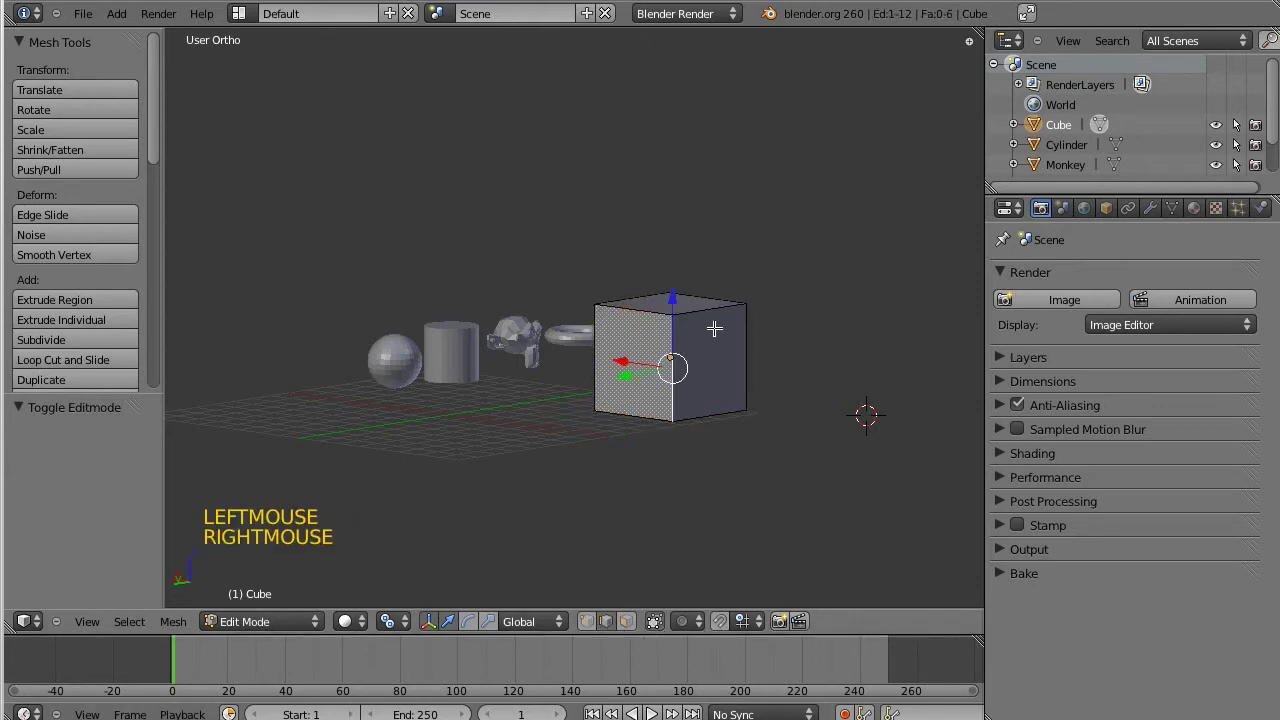
{"action": "right_click", "coordinate": [712, 316]}
{"action": "right_click", "coordinate": [633, 310]}
{"action": "right_click", "coordinate": [593, 357]}
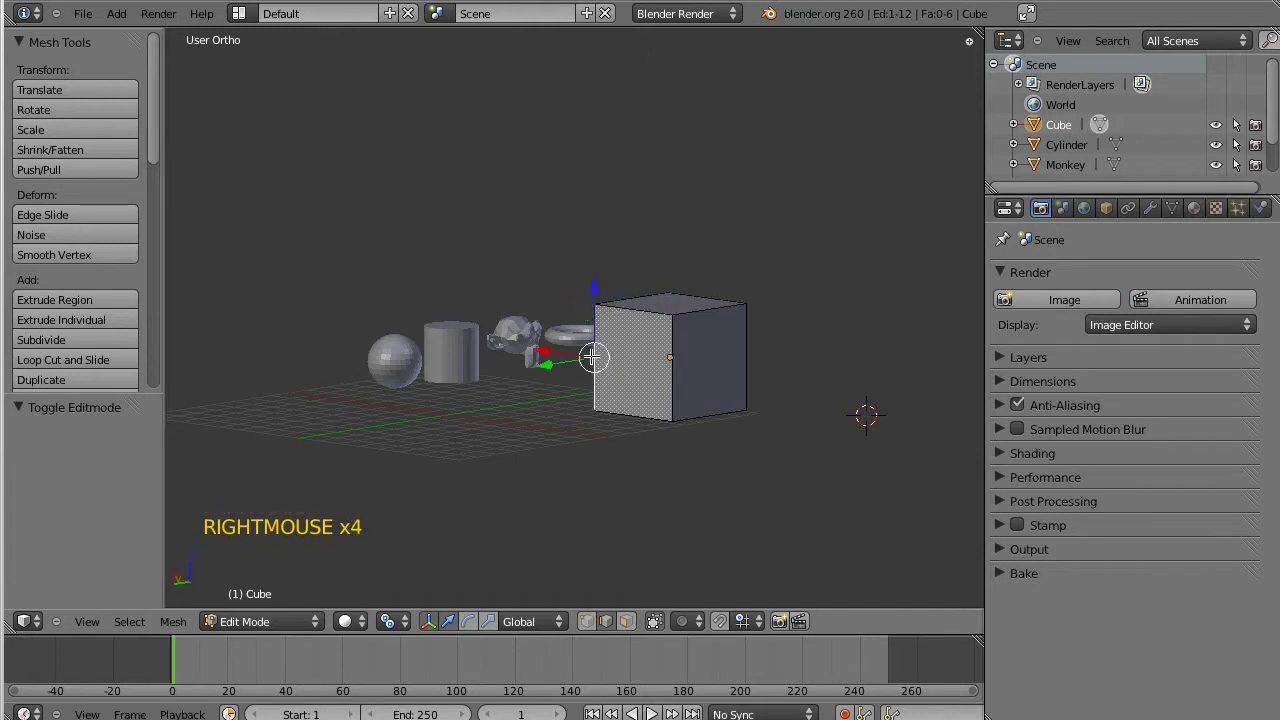
{"action": "right_click", "coordinate": [632, 420]}
{"action": "right_click", "coordinate": [711, 416]}
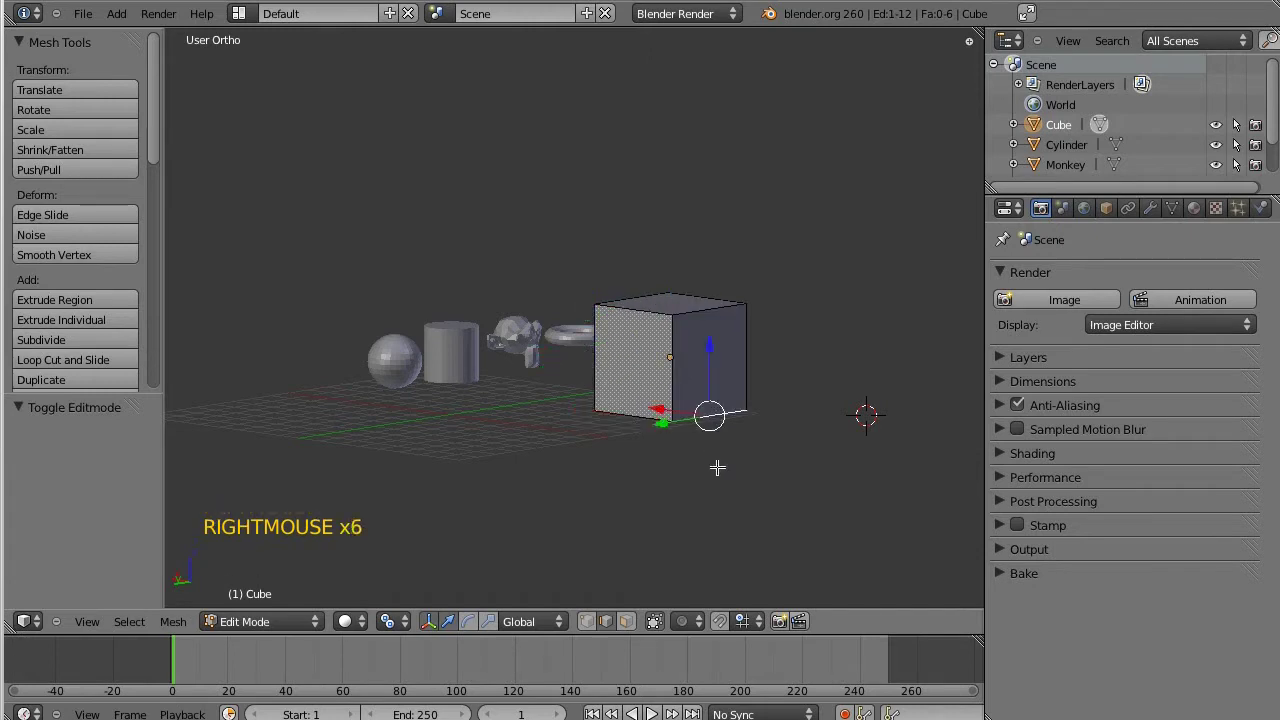
Switch to face select mode and alternately select the cube's two visible side faces and its top face
{"action": "left_click", "coordinate": [626, 621]}
{"action": "right_click", "coordinate": [712, 392]}
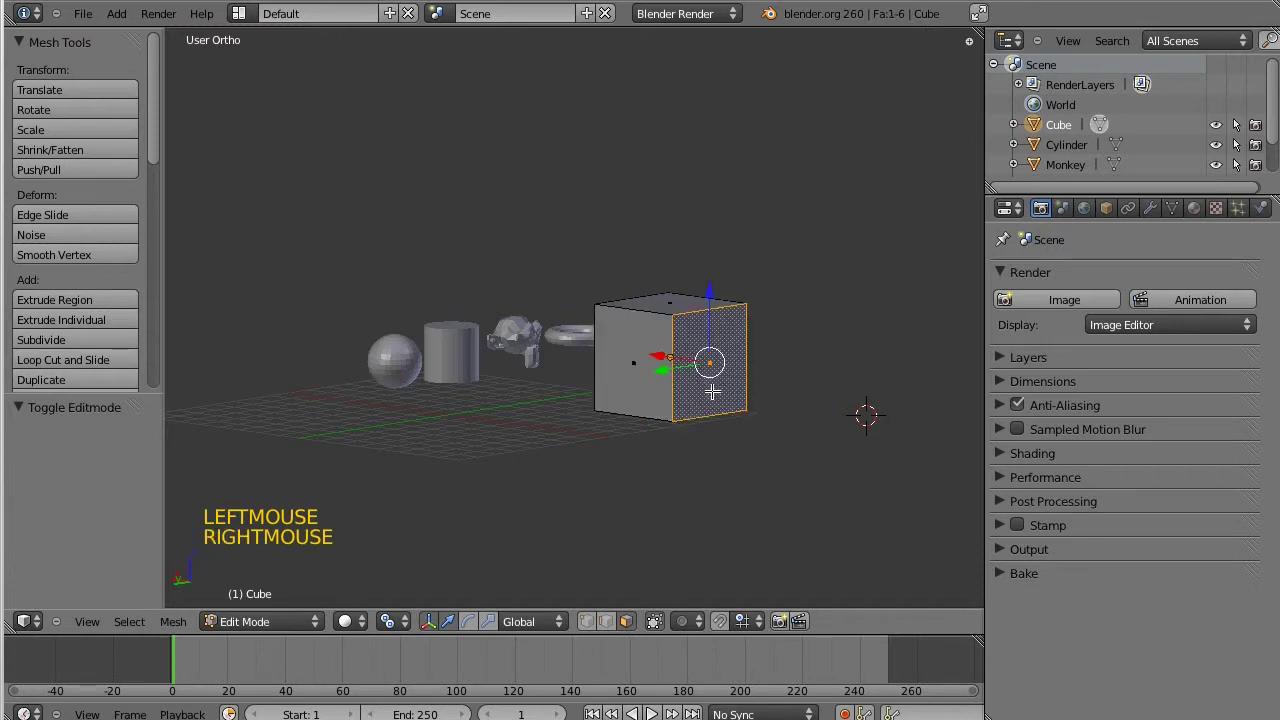
{"action": "right_click", "coordinate": [630, 361]}
{"action": "right_click", "coordinate": [671, 306]}
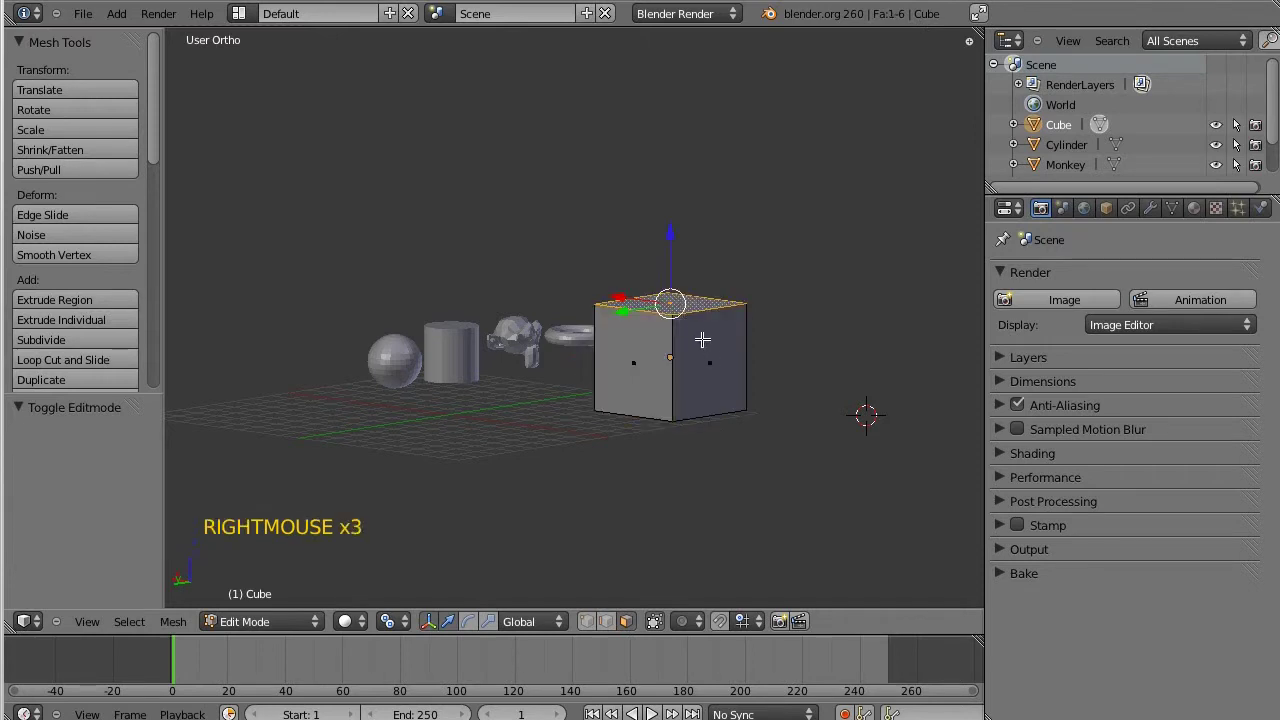
{"action": "right_click", "coordinate": [702, 340]}
{"action": "right_click", "coordinate": [633, 344]}
{"action": "right_click", "coordinate": [690, 302]}
{"action": "right_click", "coordinate": [740, 360]}
{"action": "right_click", "coordinate": [650, 348]}
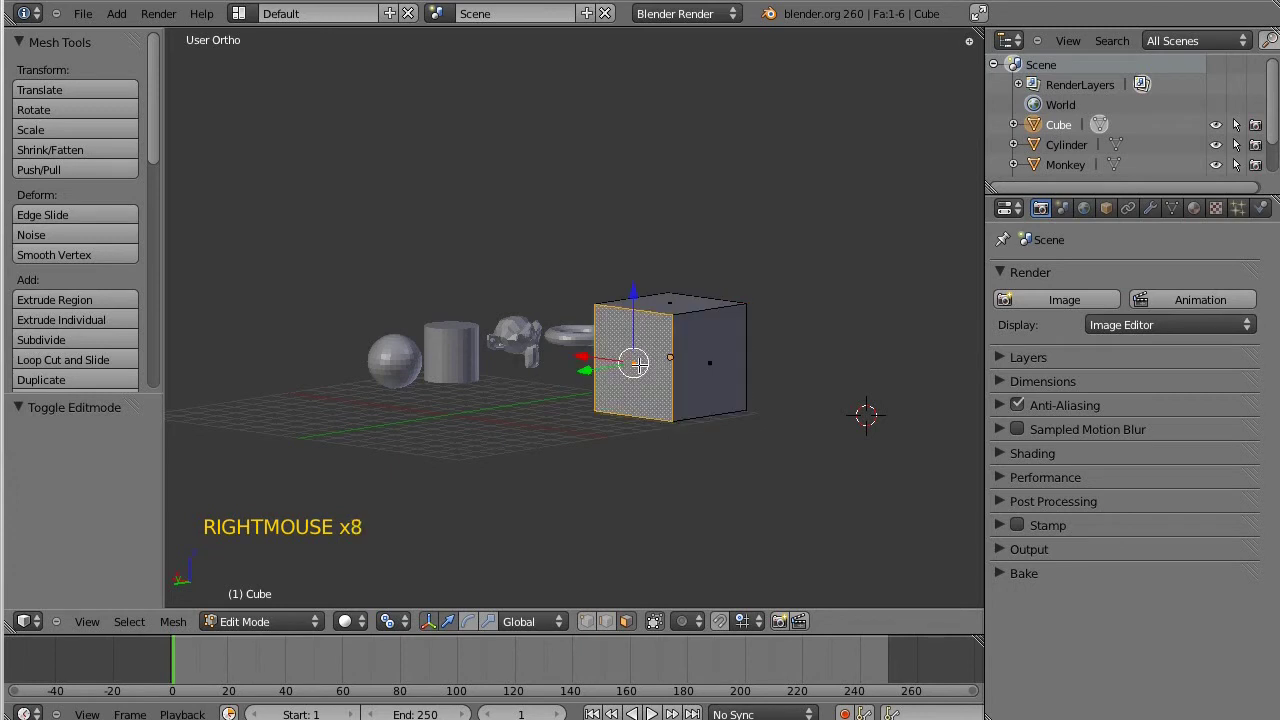
Return to vertex select mode and pick individual corners, leaving the cube's nearest upper corner vertex selected
{"action": "left_click", "coordinate": [587, 621]}
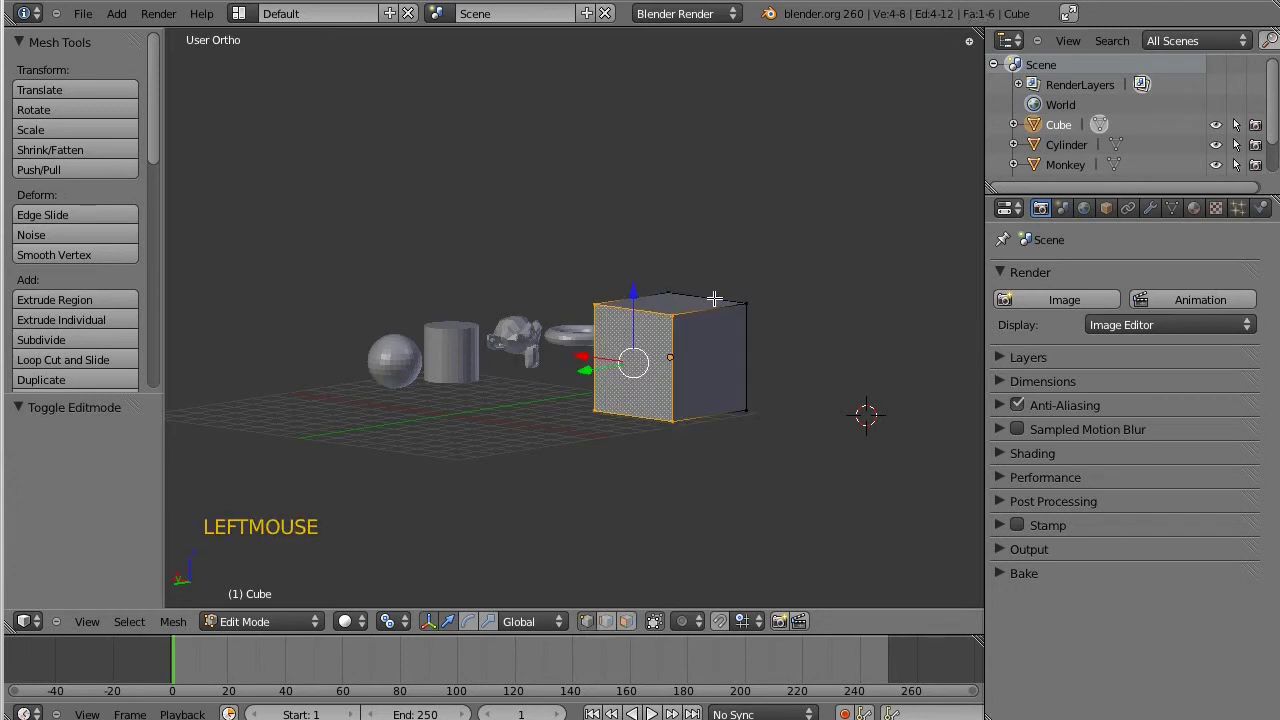
{"action": "right_click", "coordinate": [746, 303]}
{"action": "right_click", "coordinate": [672, 313]}
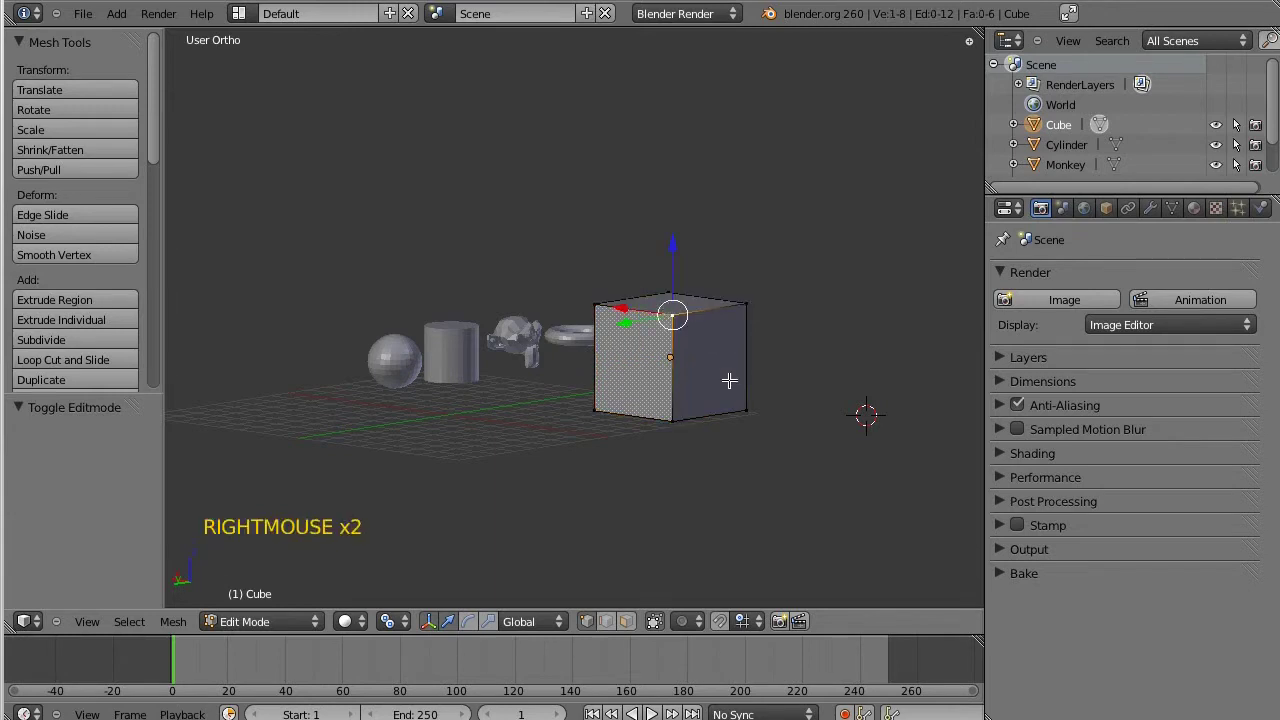
{"action": "right_click", "coordinate": [671, 423]}
{"action": "right_click", "coordinate": [672, 313]}
Move the cube's nearest upper corner vertex freely downward, and undo the move
{"action": "middle_click_drag", "start_coordinate": [654, 366], "coordinate": [680, 372]}
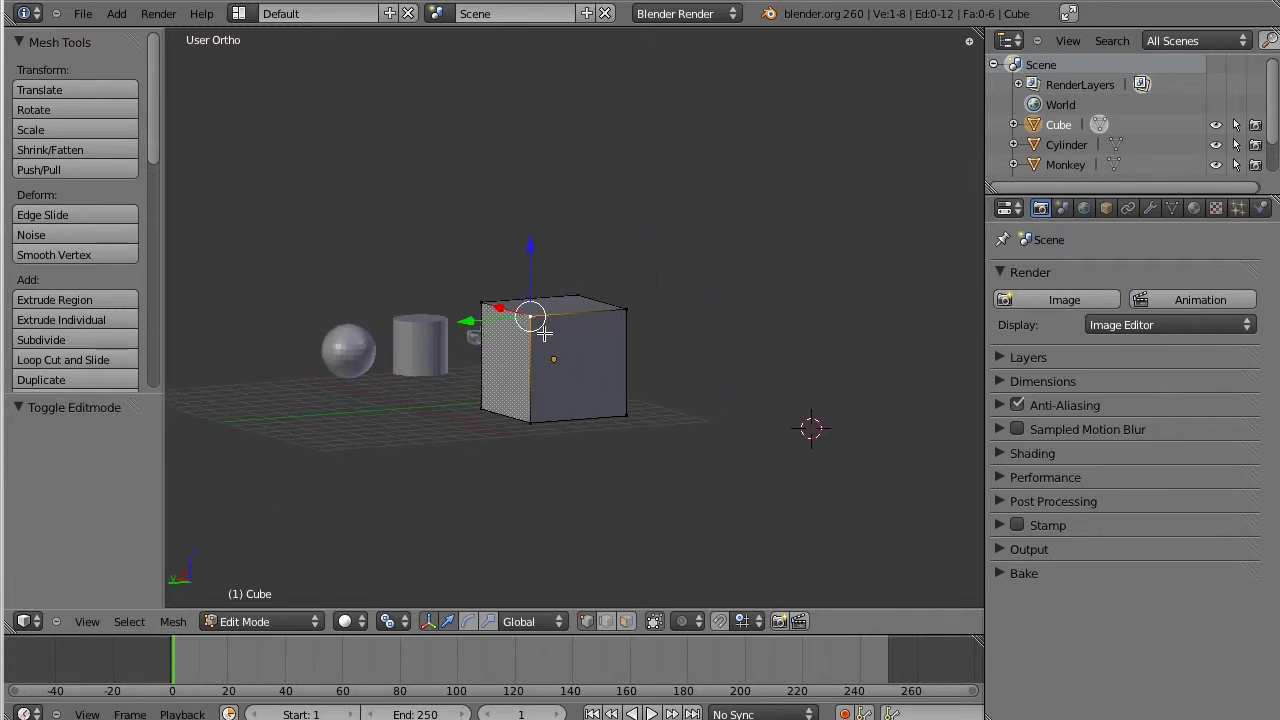
{"action": "key", "text": "g"}
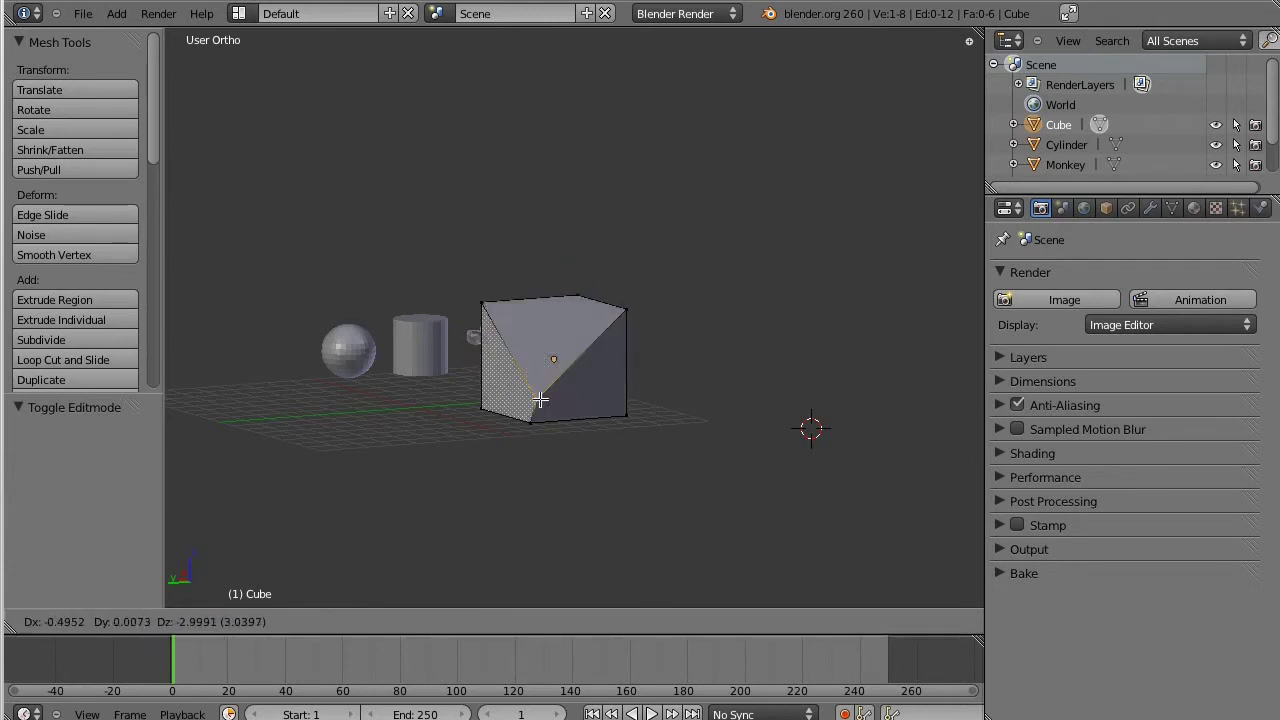
{"action": "left_click", "coordinate": [506, 357]}
{"action": "key", "text": "ctrl+z"}
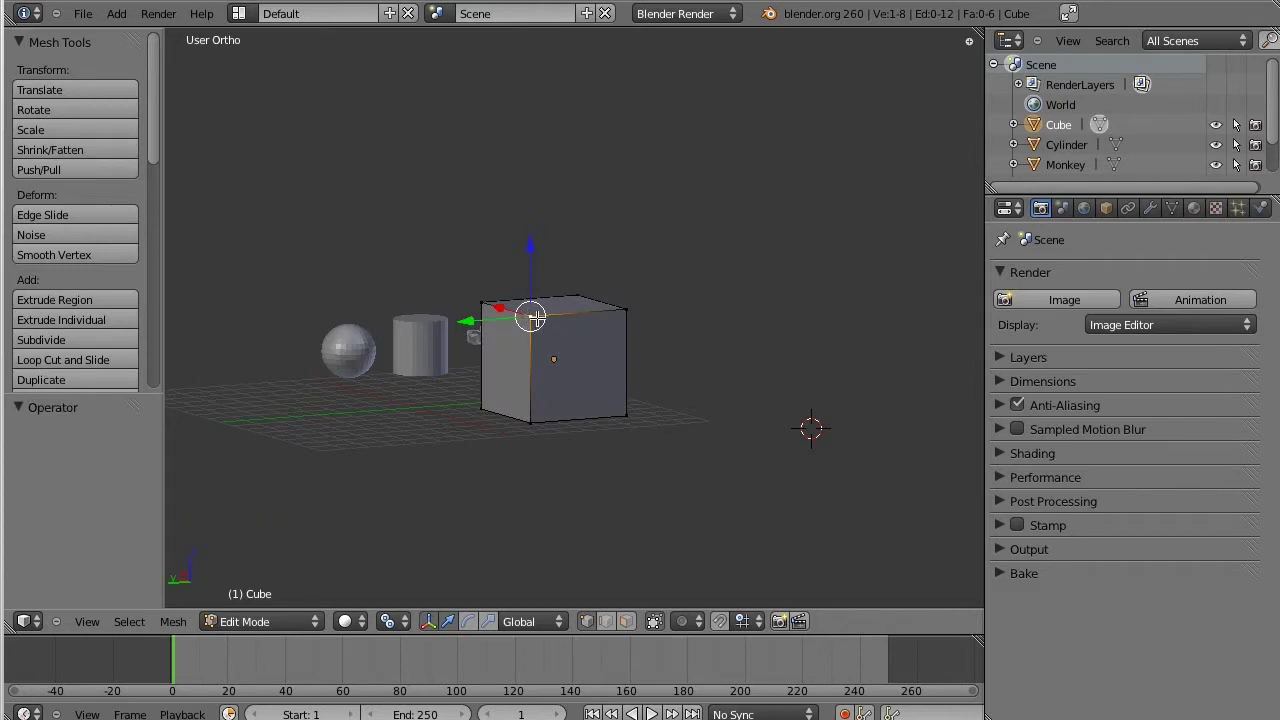
Move the selected corner vertex about -2.29 along the global Z axis, and undo the move
{"action": "key", "text": "g"}
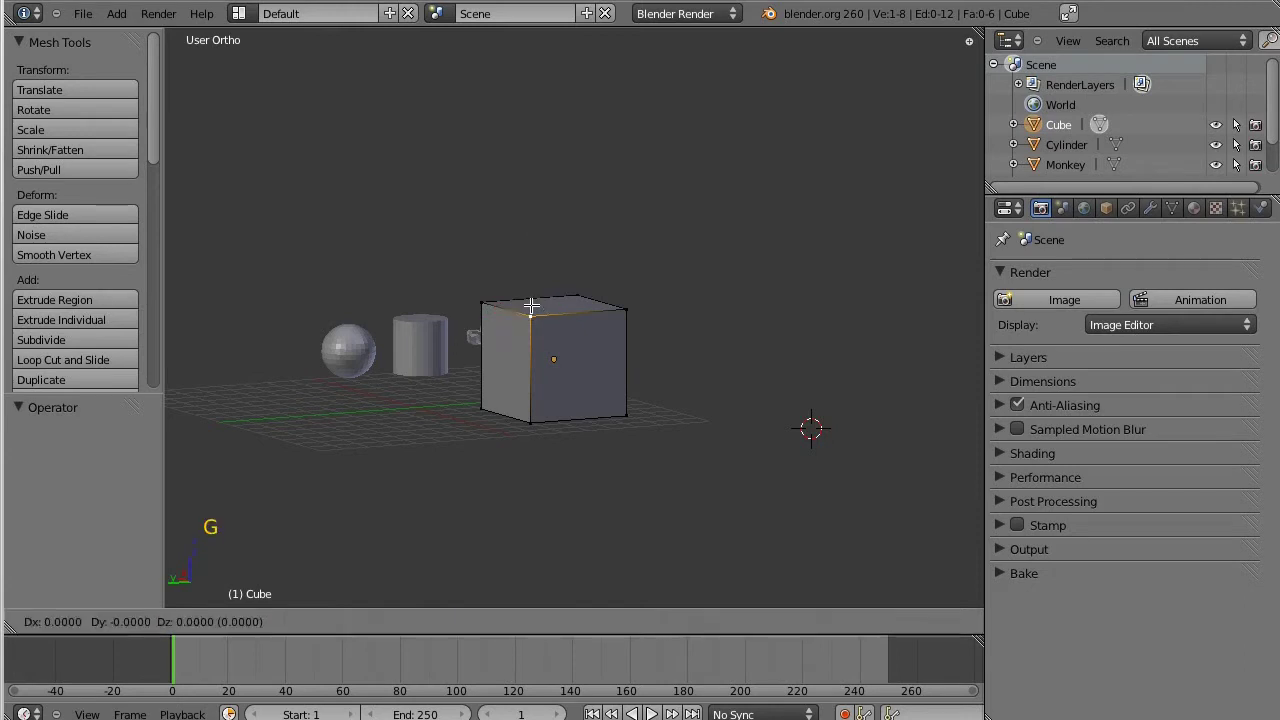
{"action": "key", "text": "z"}
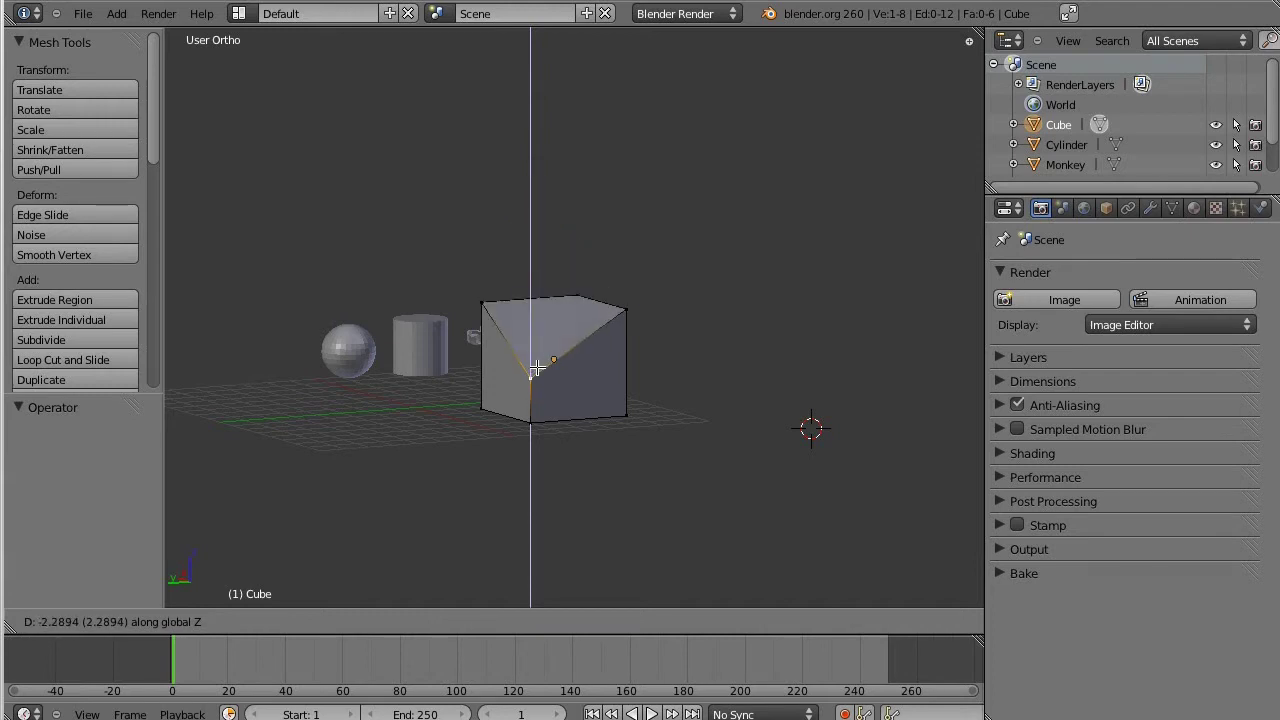
{"action": "left_click", "coordinate": [549, 422]}
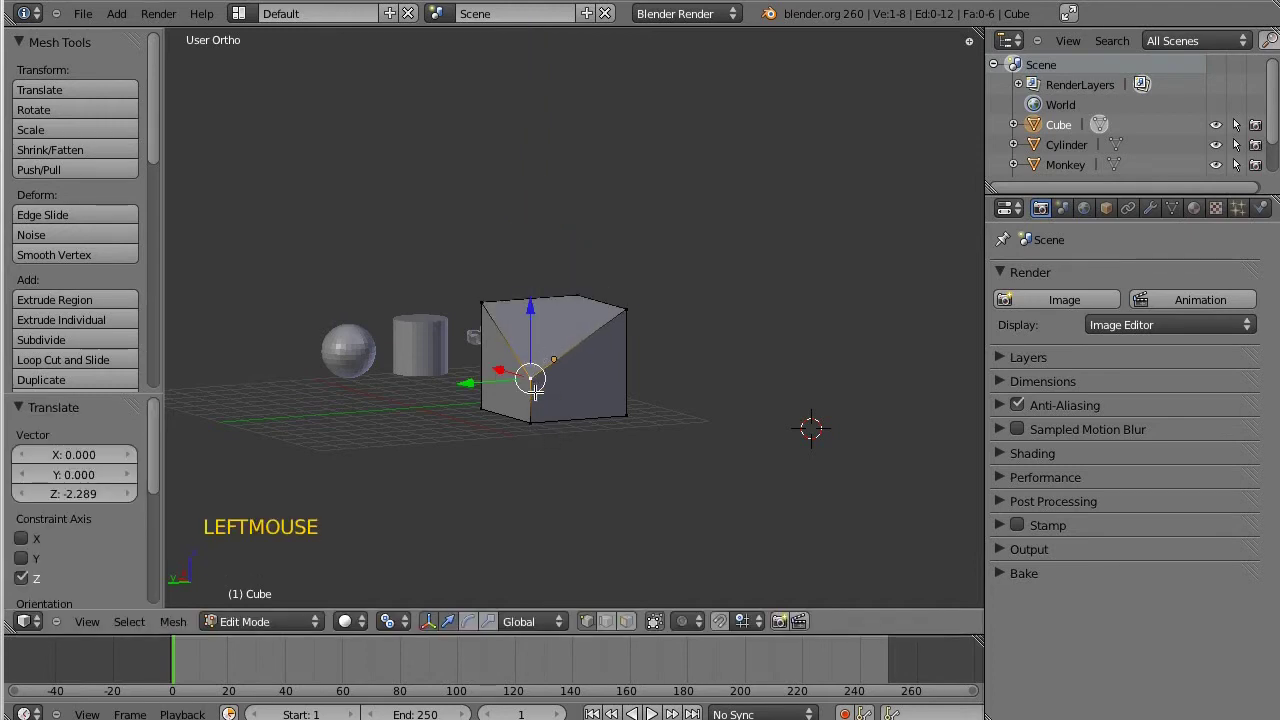
{"action": "key", "text": "ctrl+z"}
Move the selected corner vertex about 0.26 along the global X axis, and undo the move
{"action": "key", "text": "g"}
{"action": "key", "text": "x"}
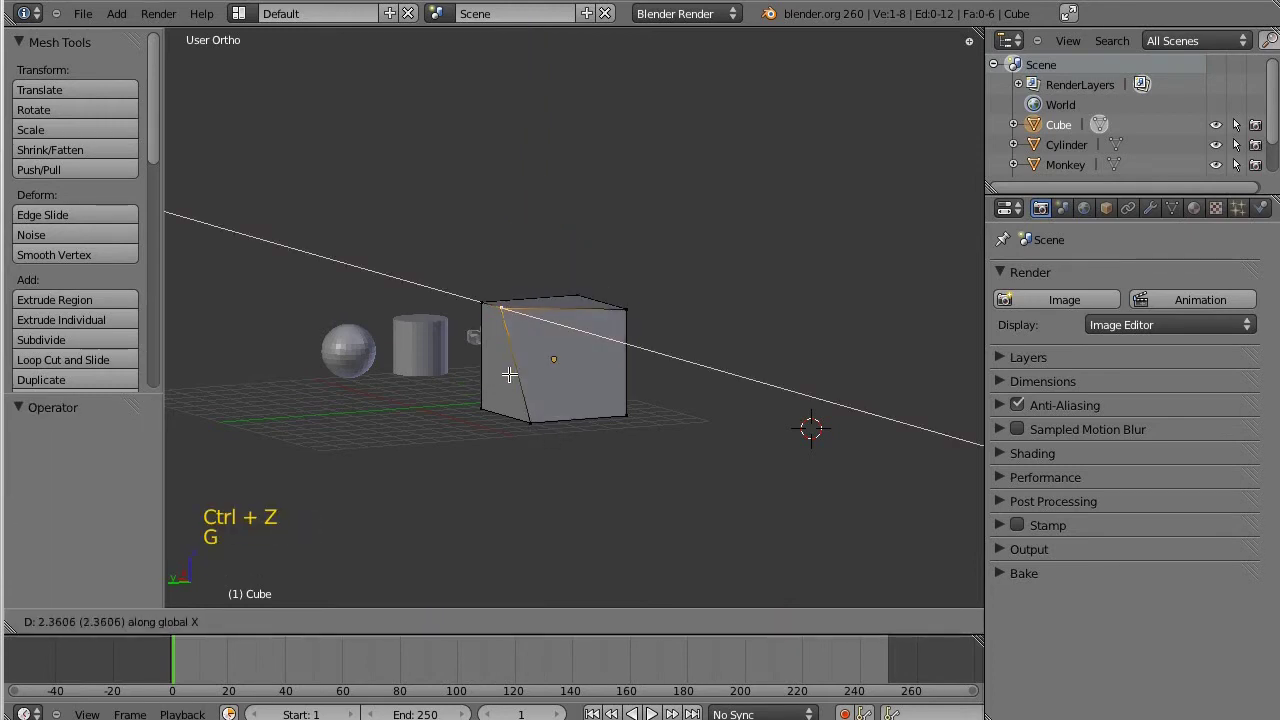
{"action": "left_click", "coordinate": [535, 396]}
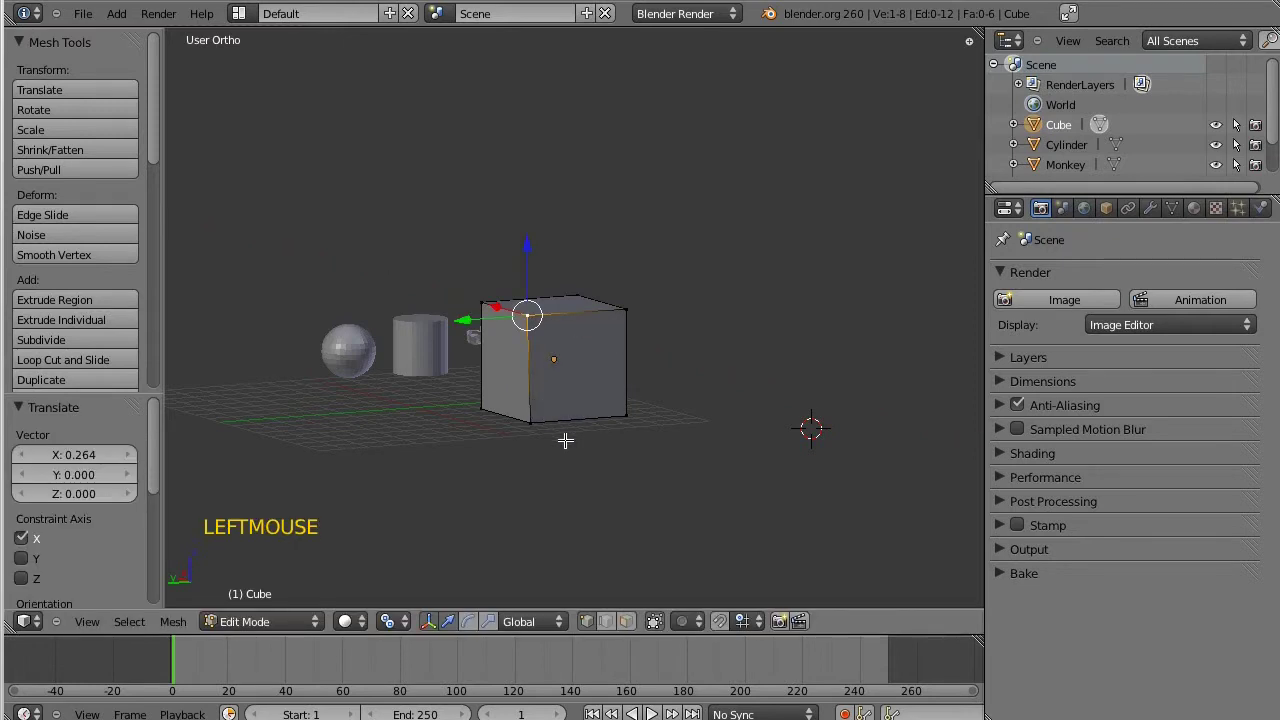
{"action": "key", "text": "ctrl+z"}
In edge select mode, move the cube's near top edge by about -0.85 in X, -1.66 in Y and -0.04 in Z
{"action": "left_click", "coordinate": [622, 622]}
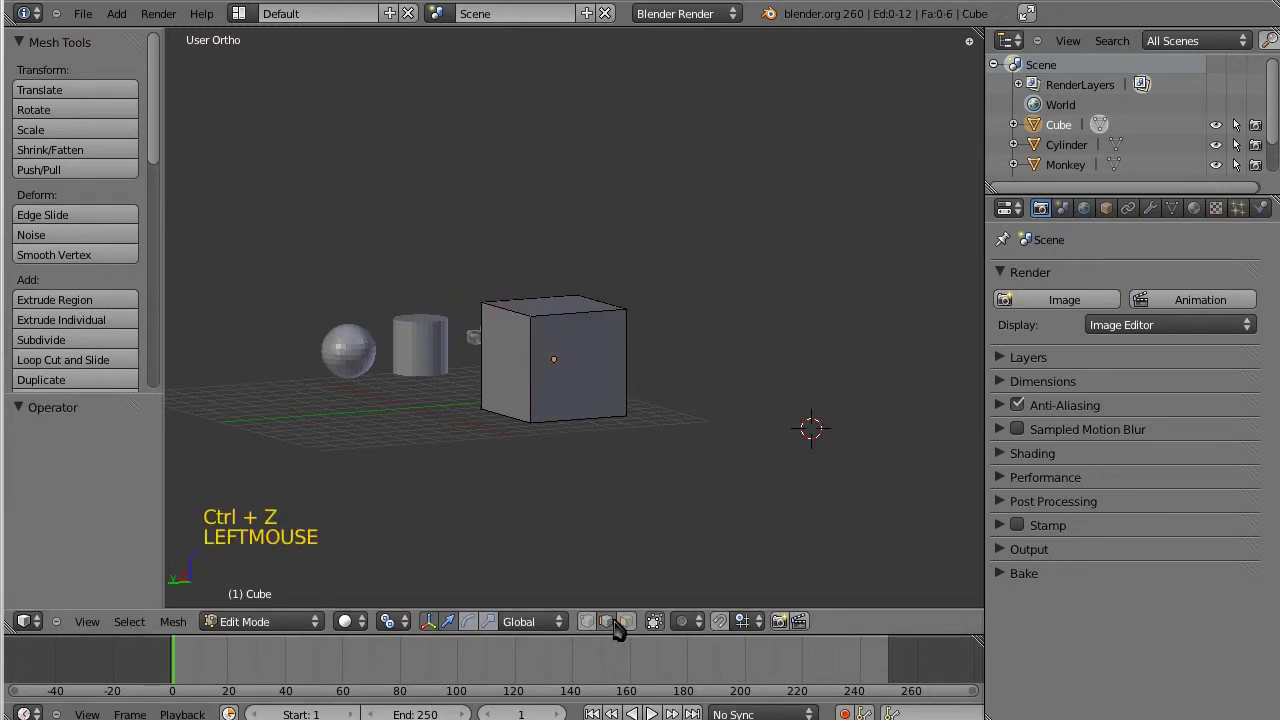
{"action": "right_click", "coordinate": [585, 318]}
{"action": "key", "text": "g"}
{"action": "key", "text": "g"}
{"action": "left_click", "coordinate": [557, 383]}
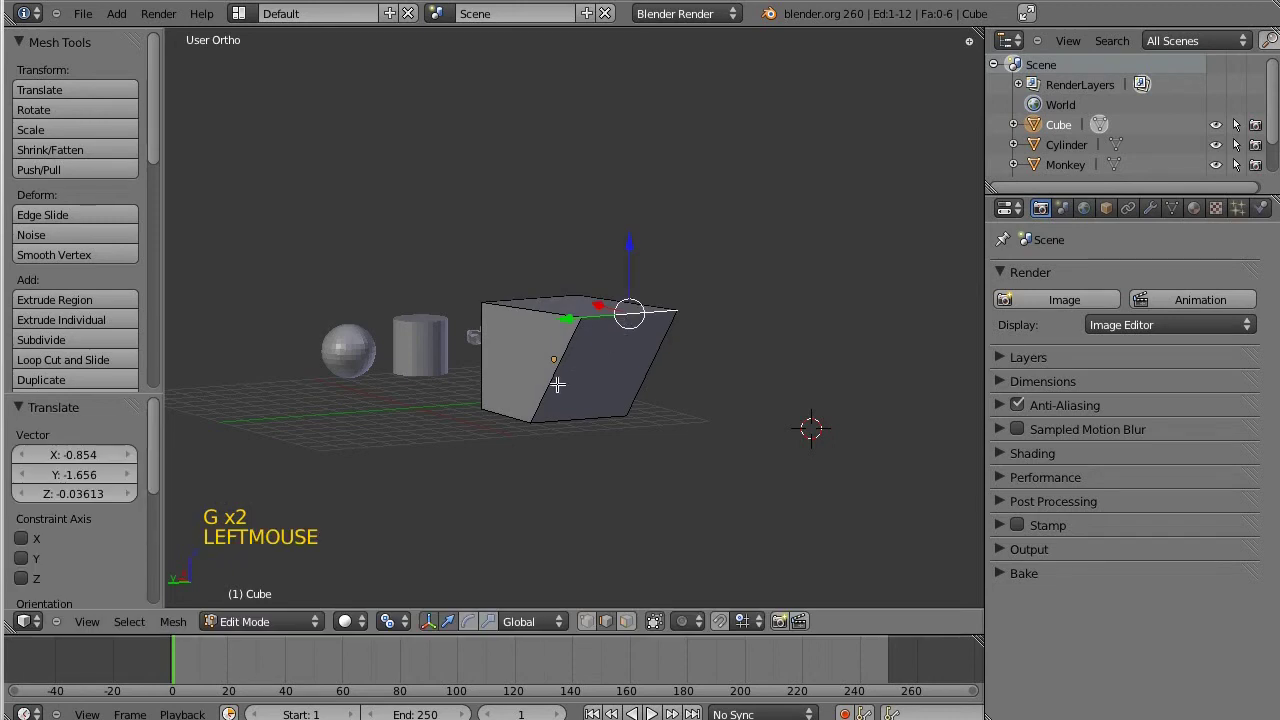
Select the near vertical edge between the two side faces and move it by about 0.13 in X, 0.75 in Y and -1.52 in Z
{"action": "right_click", "coordinate": [557, 383]}
{"action": "key", "text": "g"}
{"action": "key", "text": "g"}
{"action": "left_click", "coordinate": [564, 407]}
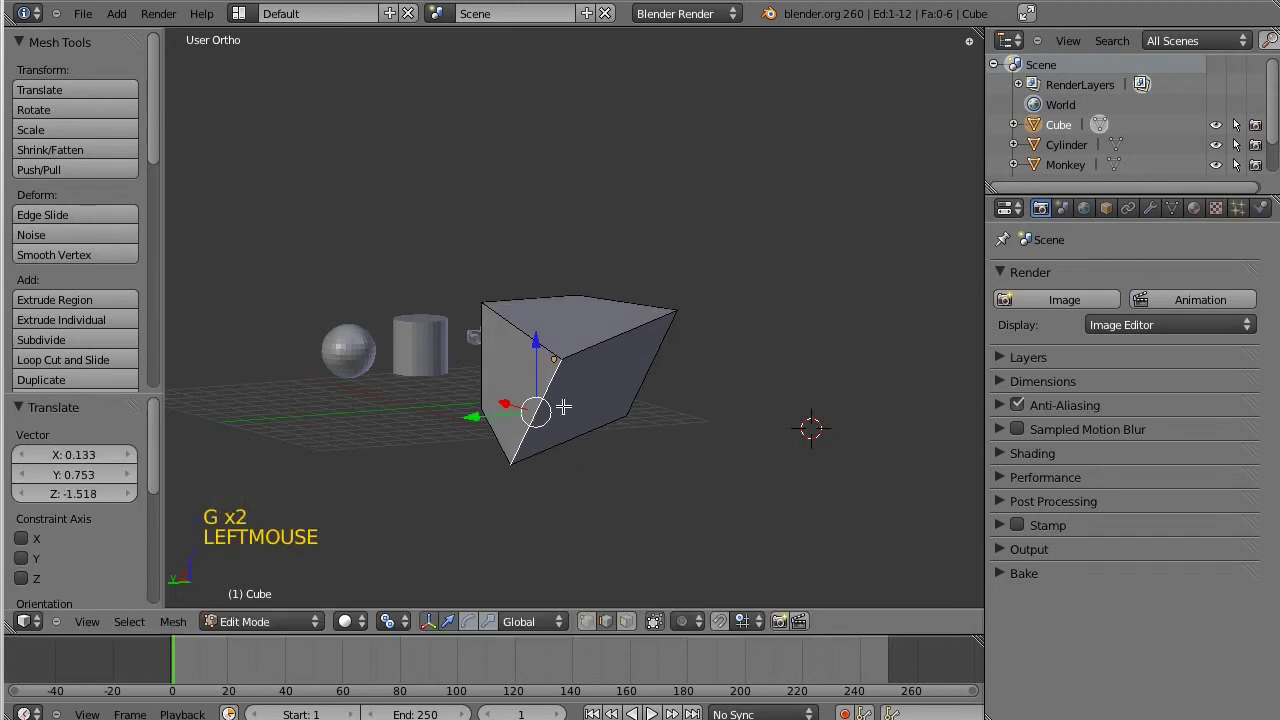
Select the outer vertical edge of the larger side face and move it by about -0.89 in X, -1.35 in Y and -1.16 in Z
{"action": "key", "text": "g"}
{"action": "key", "text": "g"}
{"action": "right_click", "coordinate": [681, 416]}
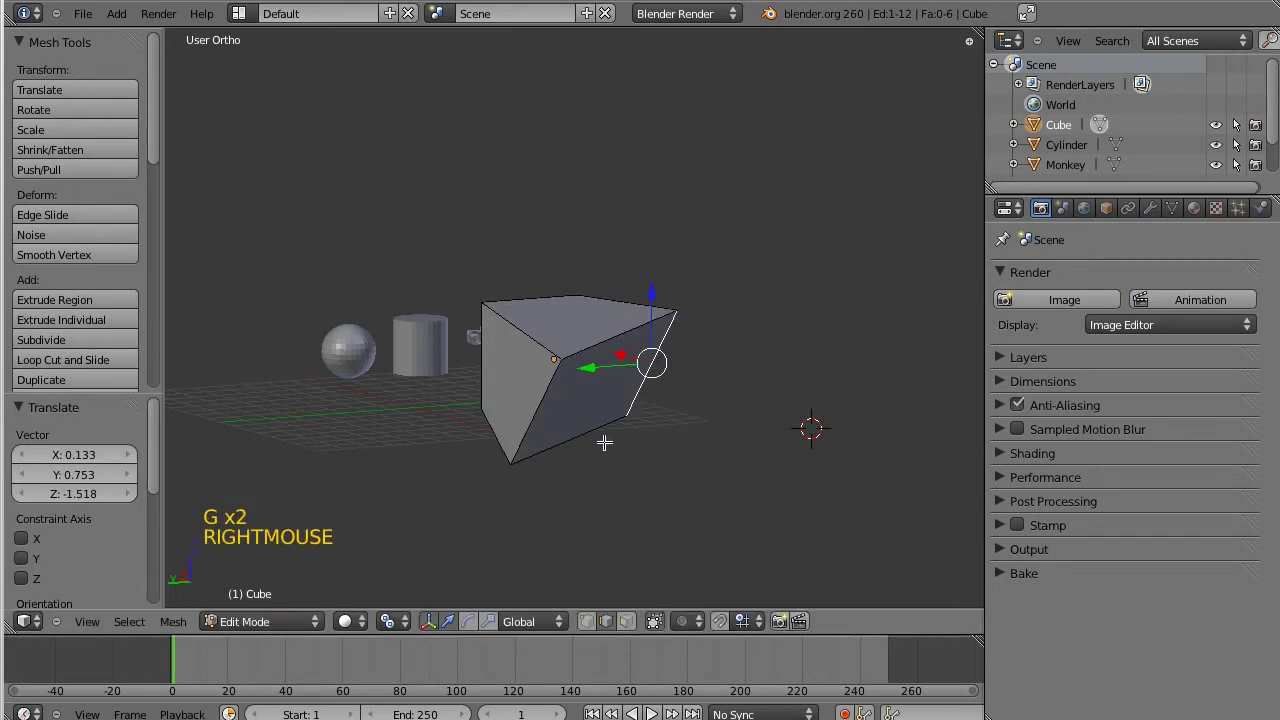
{"action": "key", "text": "g"}
{"action": "key", "text": "g"}
{"action": "left_click", "coordinate": [715, 420]}
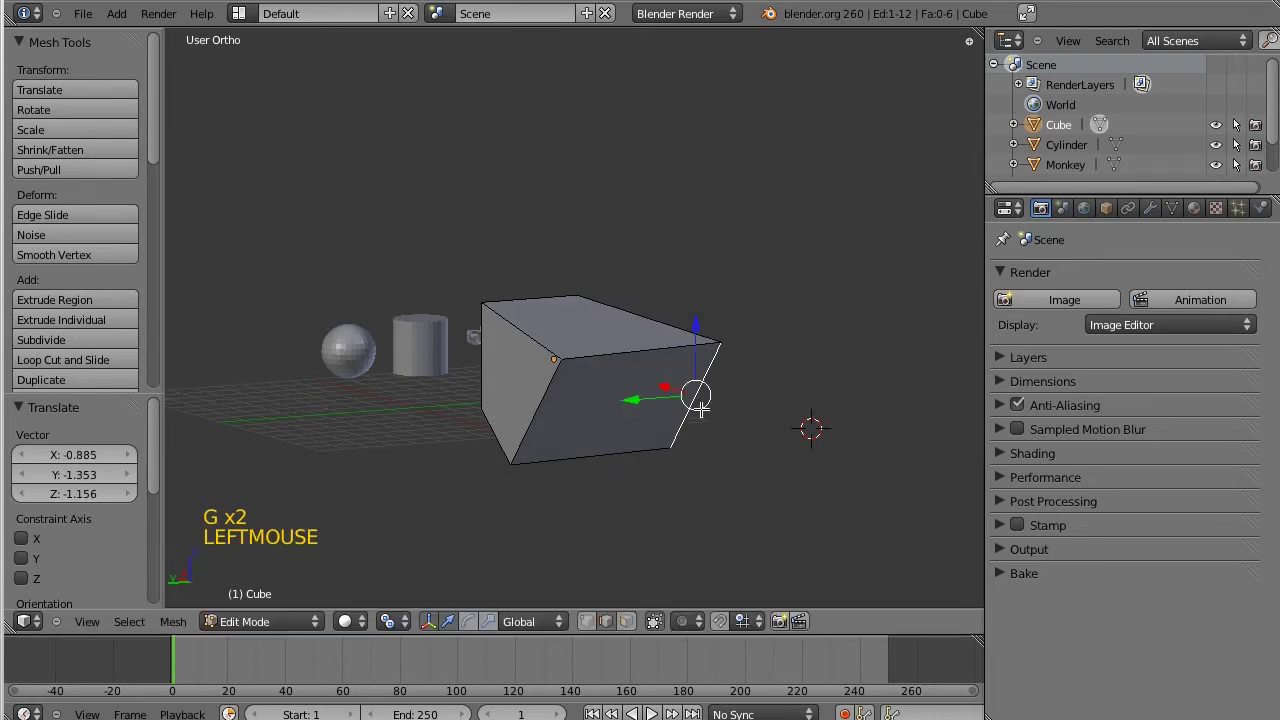
Select the top edge of the larger side face and move it by about 0.14 in X, -0.27 in Y and 1.66 in Z
{"action": "right_click", "coordinate": [640, 352]}
{"action": "key", "text": "g"}
{"action": "key", "text": "g"}
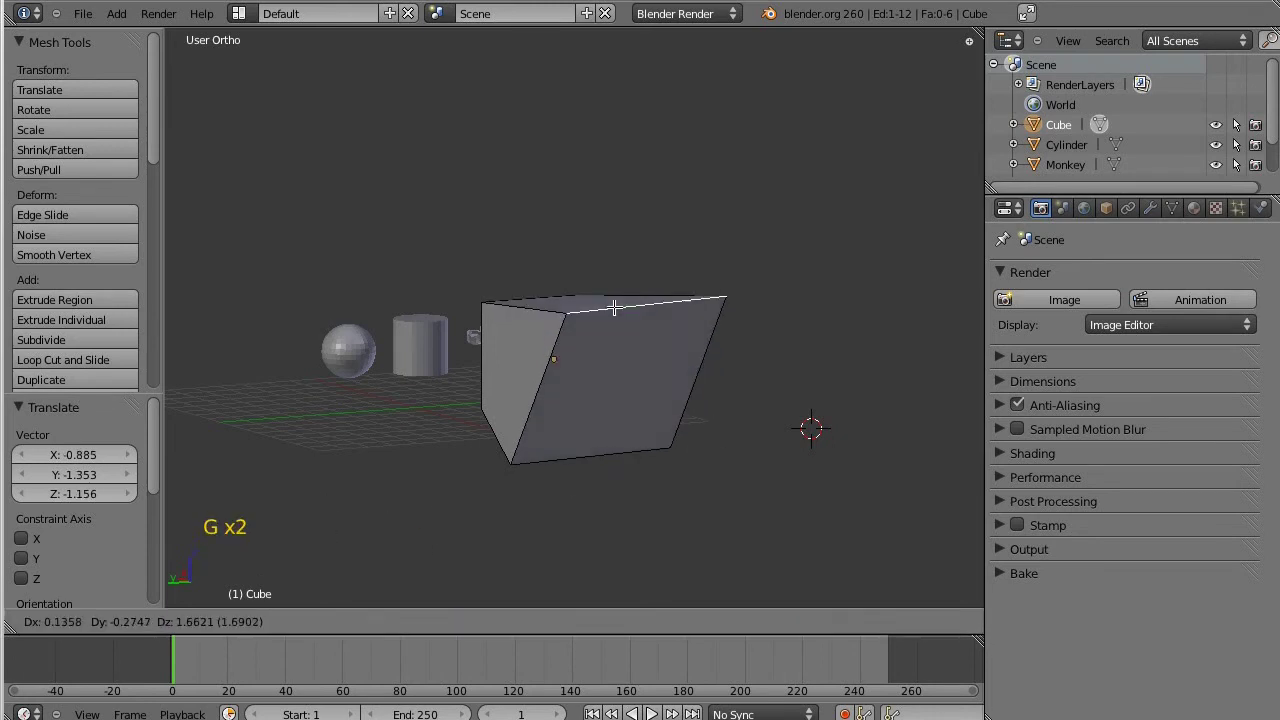
{"action": "left_click", "coordinate": [599, 397]}
Switch to face select mode and move the larger side face of the deformed cube
{"action": "middle_click_drag", "start_coordinate": [664, 333], "coordinate": [609, 320]}
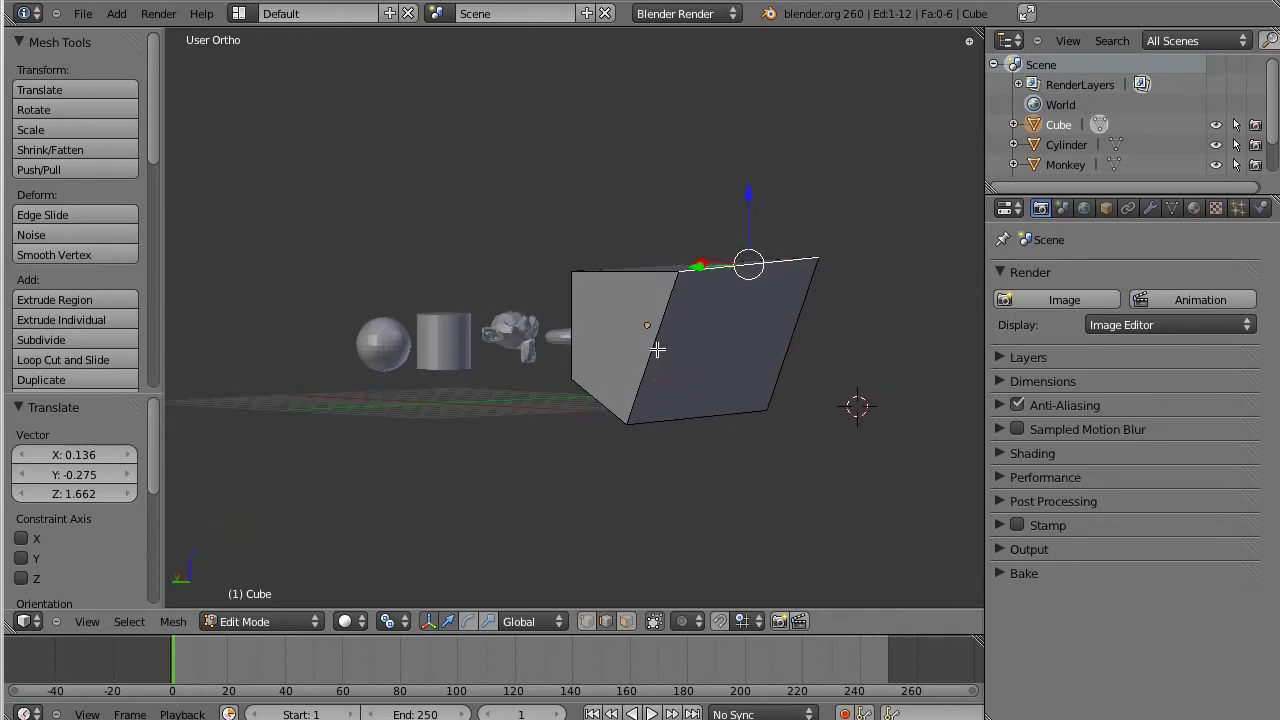
{"action": "left_click", "coordinate": [630, 621]}
{"action": "key", "text": "g"}
{"action": "key", "text": "g"}
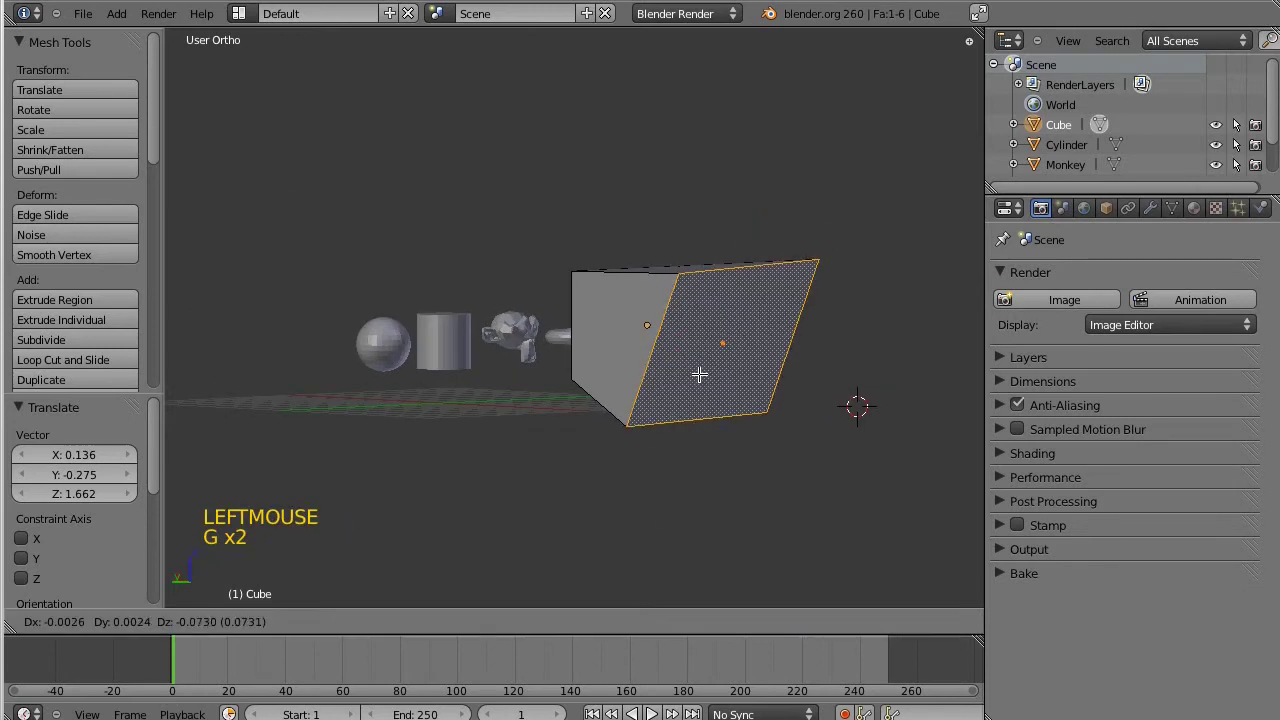
{"action": "left_click", "coordinate": [694, 349]}
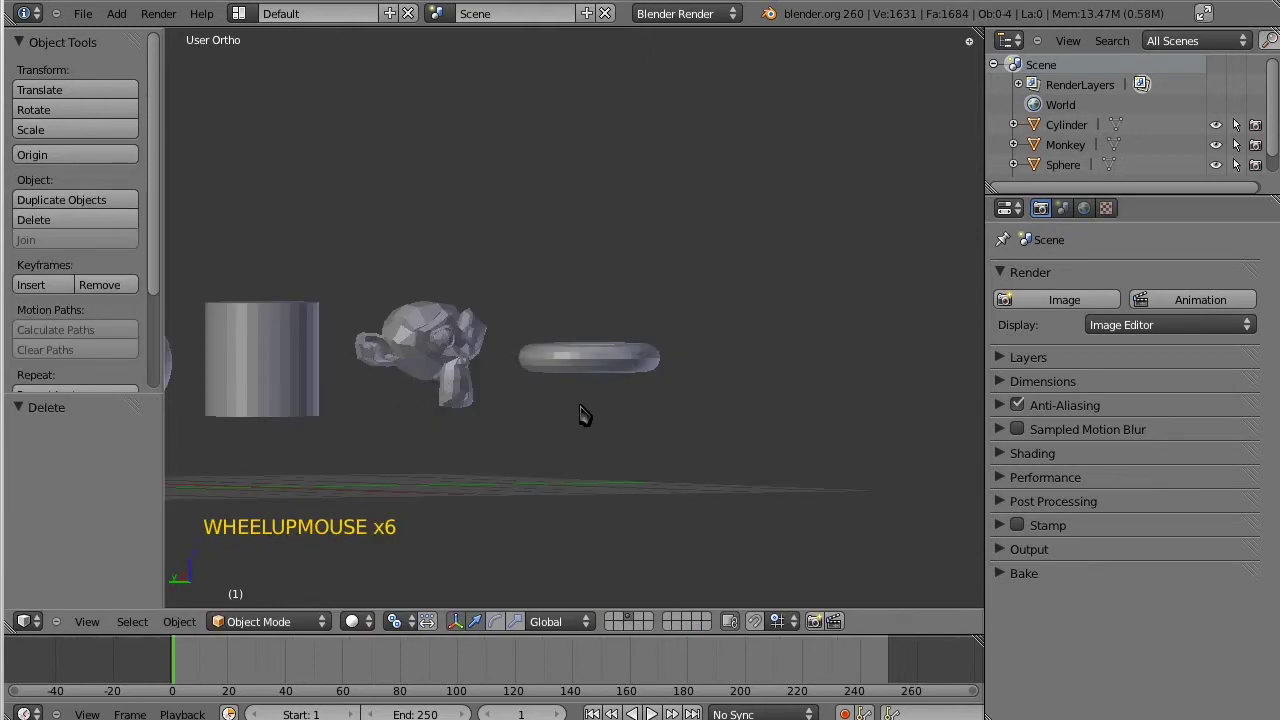
Select the cylinder and move it by about -3.48 in X, -6.08 in Y and -1.46 in Z, away from the row of objects
{"action": "scroll", "coordinate": [462, 394], "scroll_direction": "down", "scroll_amount": 3}
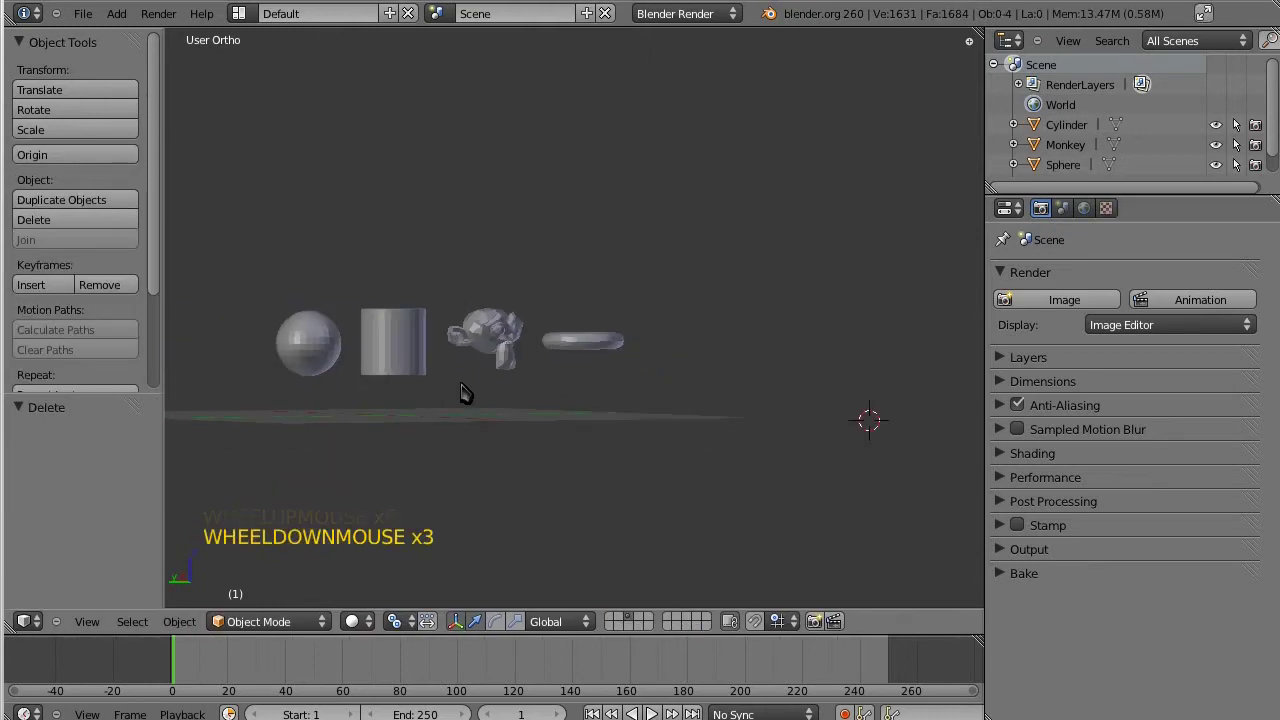
{"action": "right_click", "coordinate": [409, 360]}
{"action": "key", "text": "g"}
{"action": "key", "text": "g"}
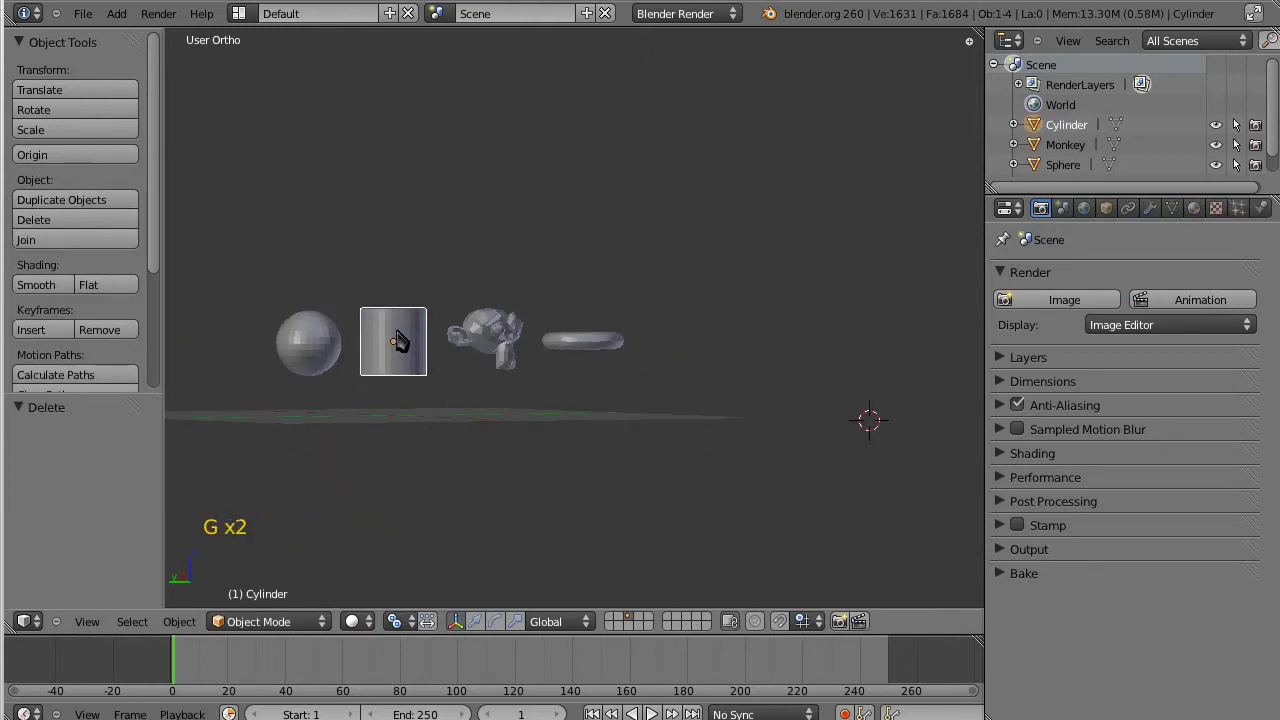
{"action": "left_click", "coordinate": [628, 383]}
Scale the cylinder up uniformly by a factor of about 2.35
{"action": "key", "text": "s"}
{"action": "key", "text": "s"}
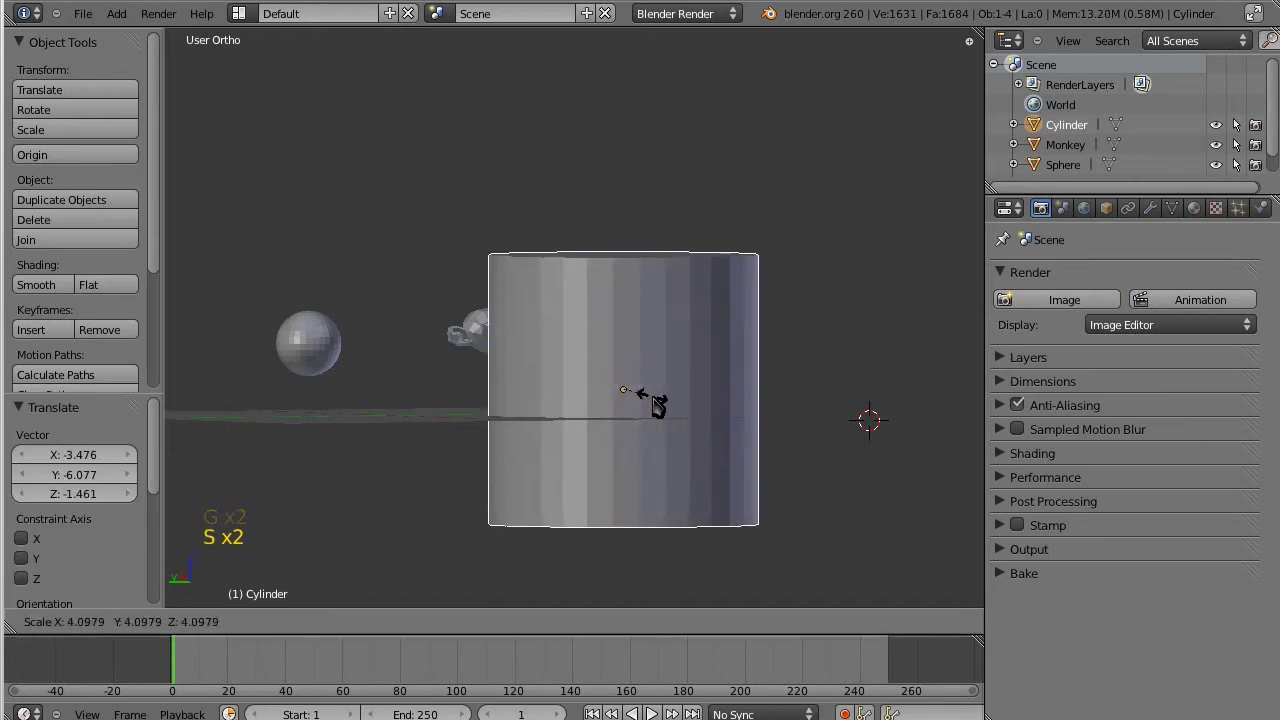
{"action": "left_click", "coordinate": [646, 394]}
Move the cylinder by about -1.26 in X, 1.84 in Y and -2.14 in Z
{"action": "middle_click_drag", "start_coordinate": [646, 394], "coordinate": [608, 163]}
{"action": "scroll", "coordinate": [655, 355], "scroll_direction": "down", "scroll_amount": 3}
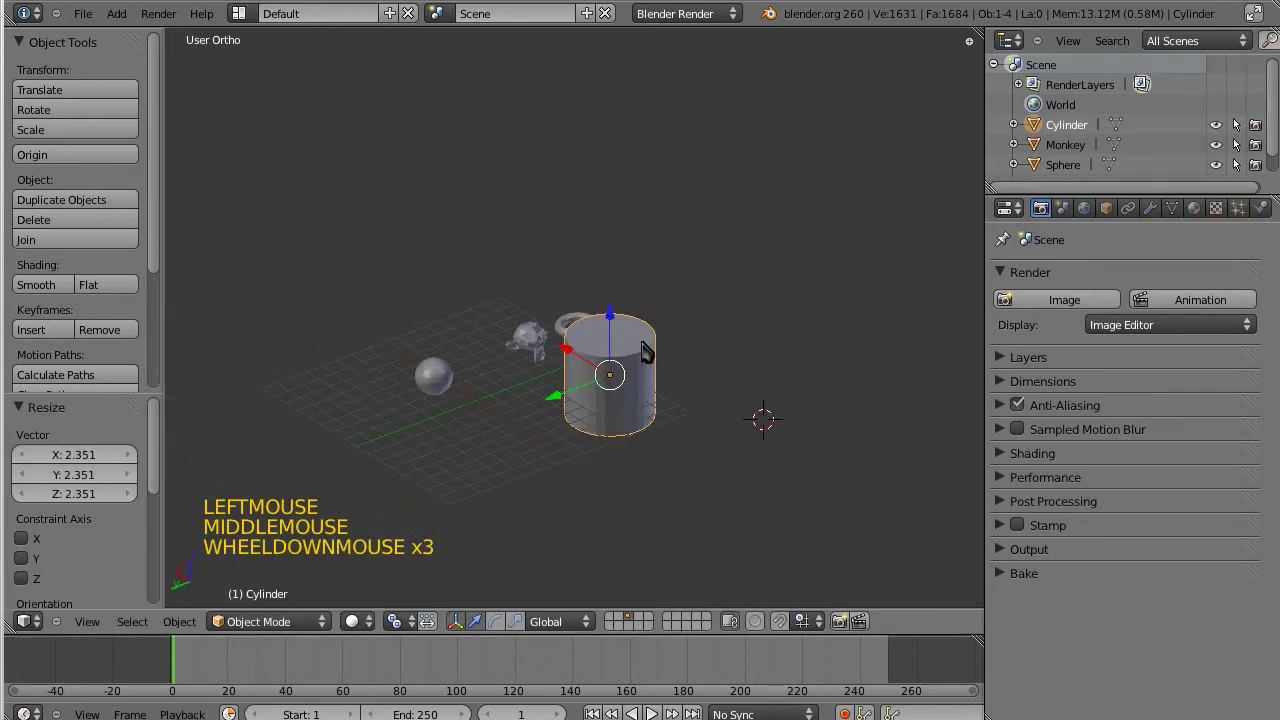
{"action": "middle_click_drag", "start_coordinate": [655, 355], "coordinate": [663, 391]}
{"action": "key", "text": "g"}
{"action": "left_click", "coordinate": [627, 460]}
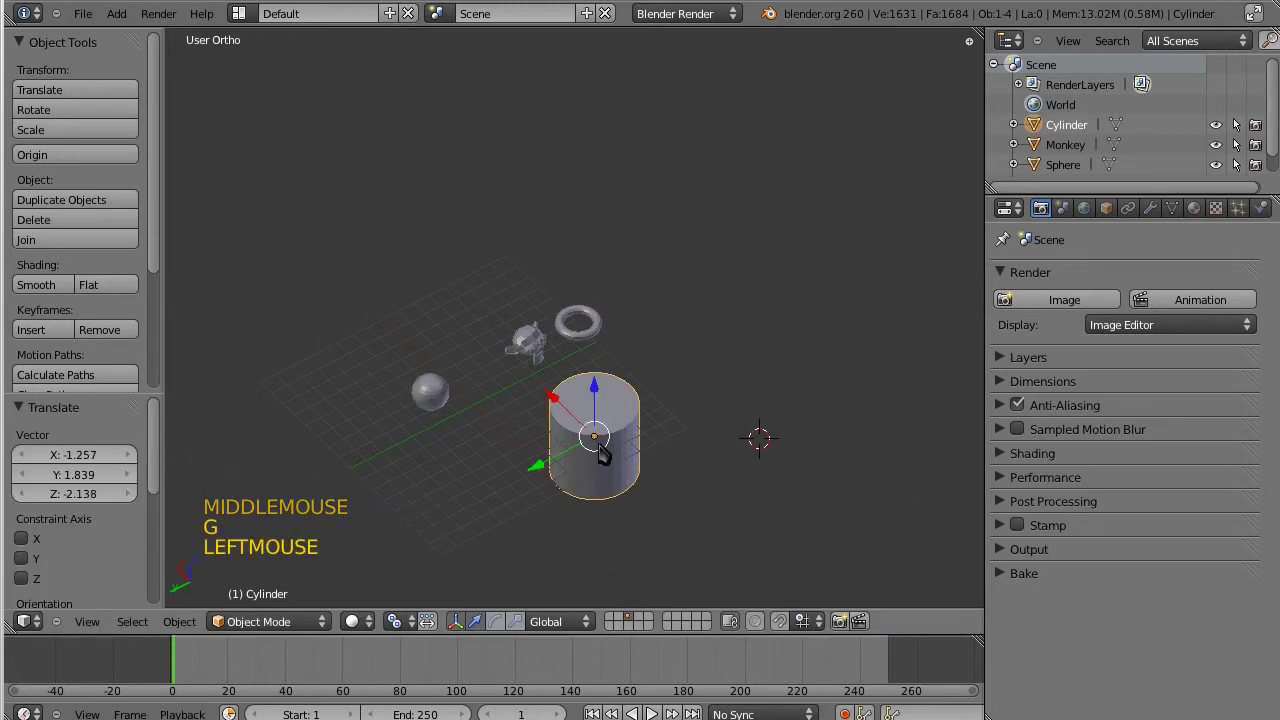
Raise the cylinder along the global Z axis by about 4.06
{"action": "key", "text": "g"}
{"action": "key", "text": "z"}
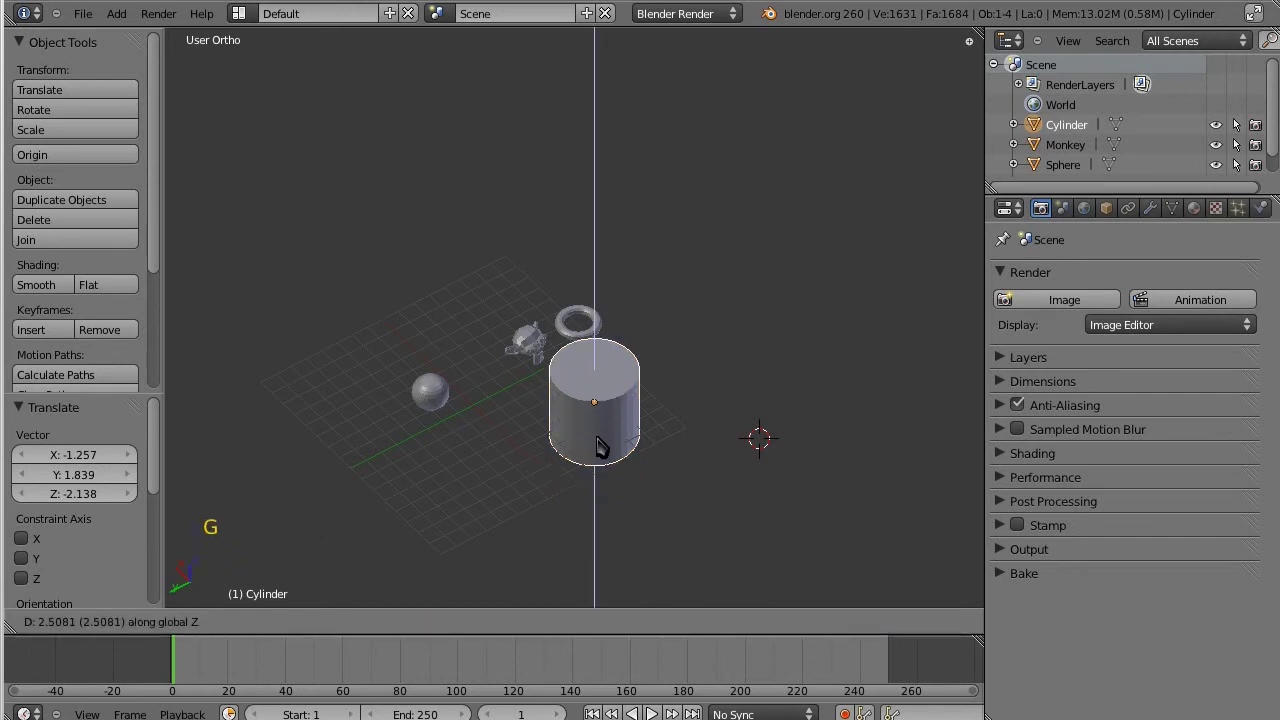
{"action": "left_click", "coordinate": [600, 428]}
{"action": "scroll", "coordinate": [626, 404], "scroll_direction": "up", "scroll_amount": 1}
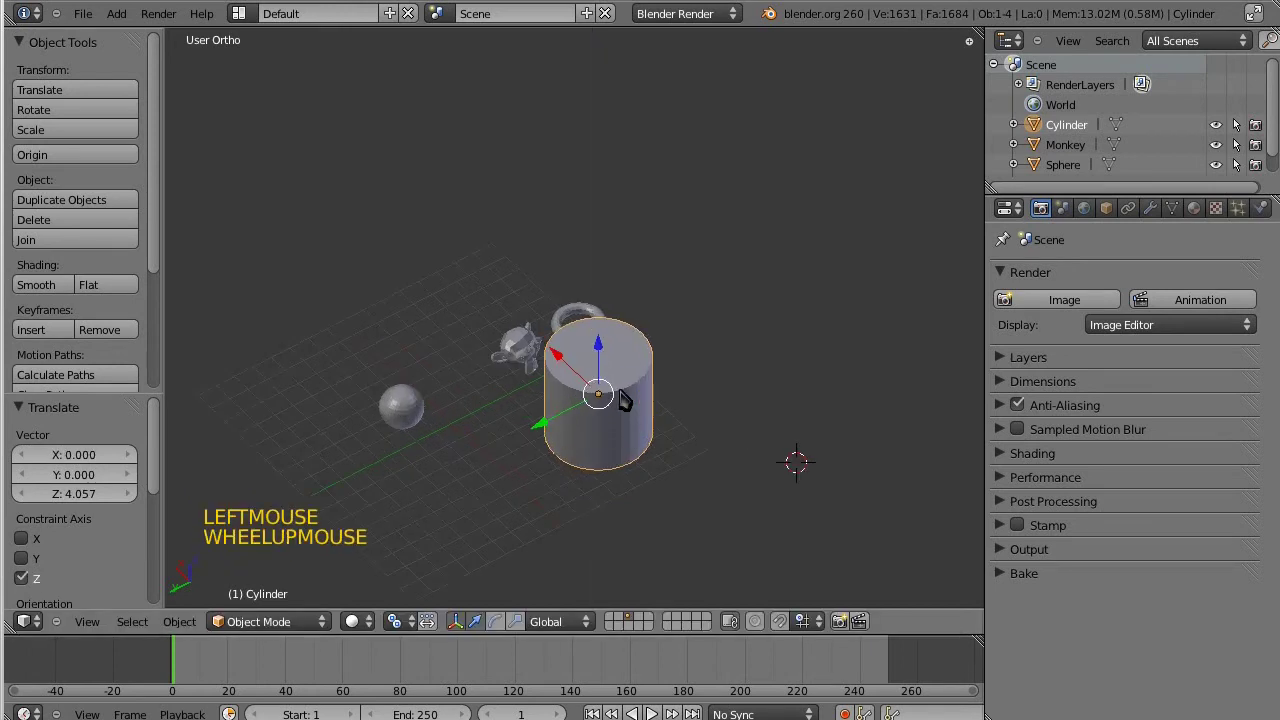
Enter Edit Mode on the cylinder and select single triangular faces of its top cap one after another
{"action": "right_click", "coordinate": [628, 378]}
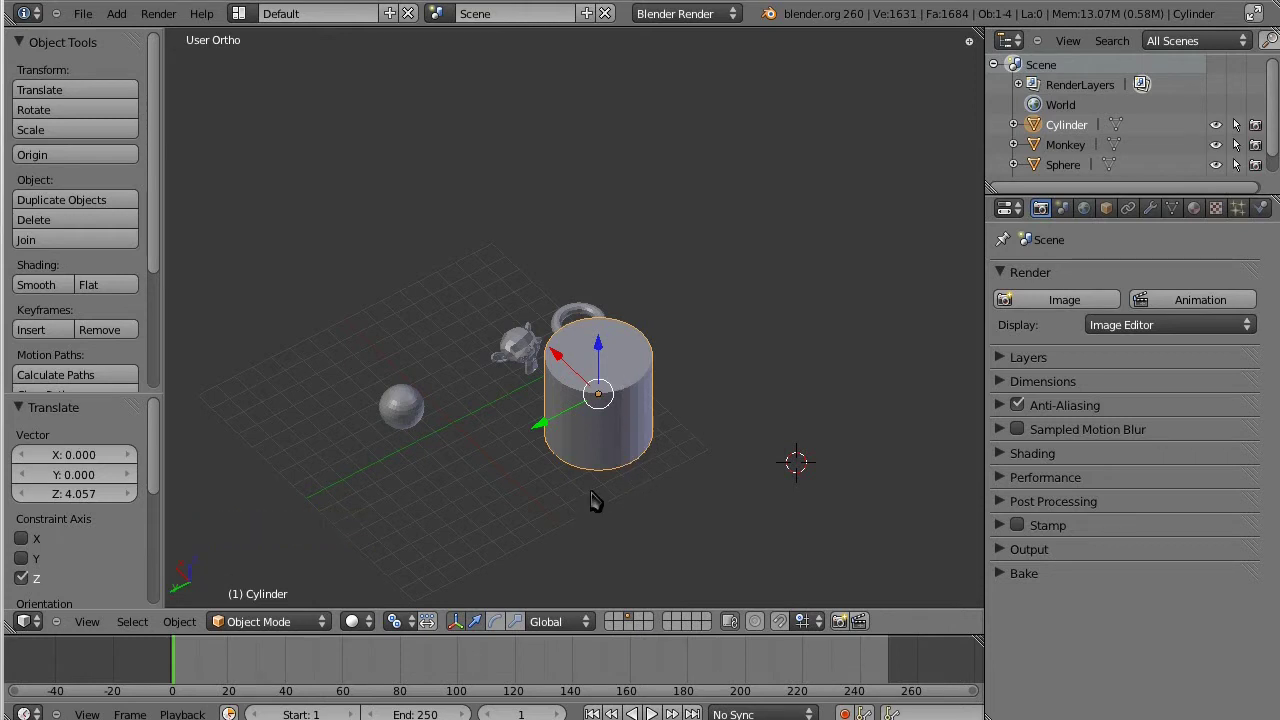
{"action": "key", "text": "Tab"}
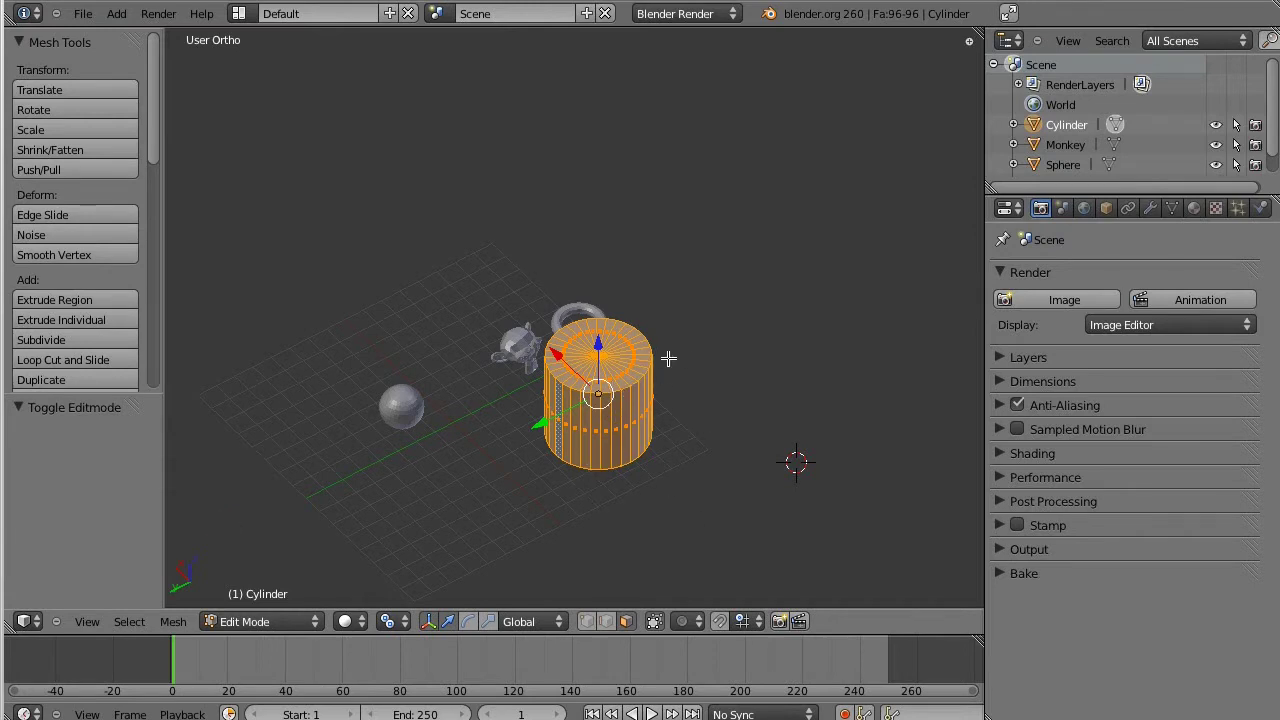
{"action": "middle_click_drag", "start_coordinate": [668, 358], "coordinate": [620, 278]}
{"action": "scroll", "coordinate": [676, 310], "scroll_direction": "up", "scroll_amount": 5}
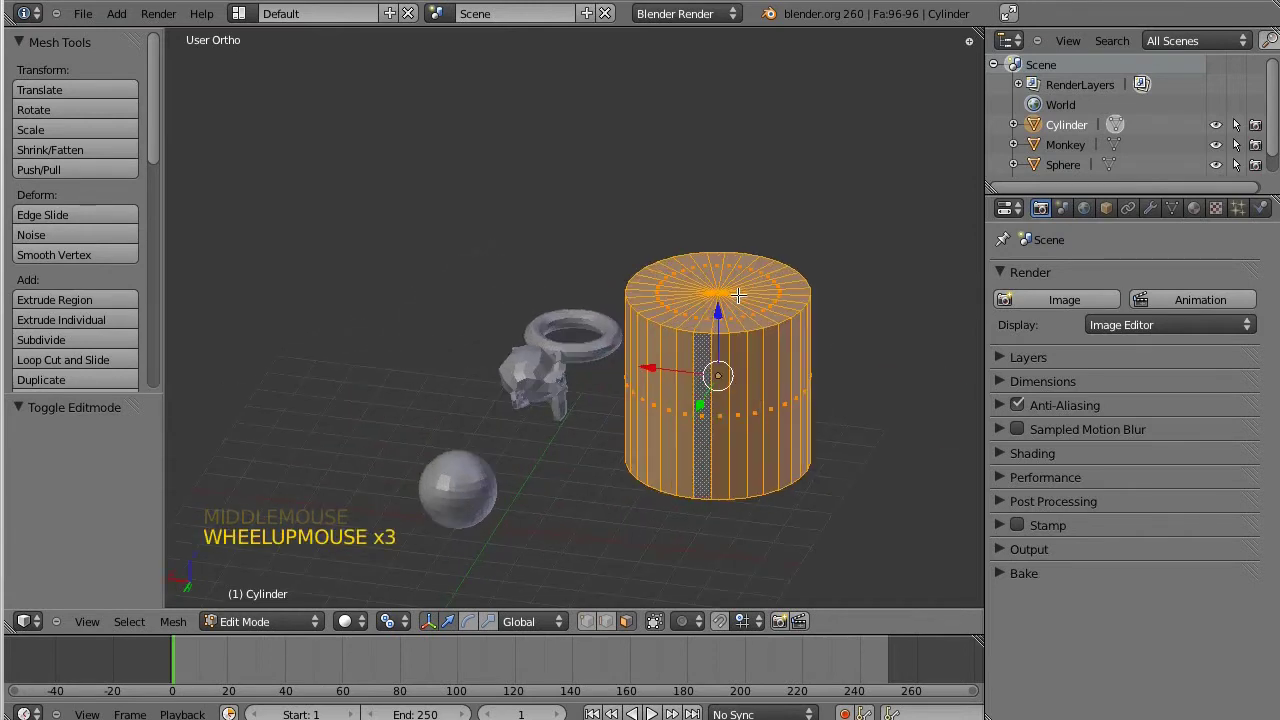
{"action": "middle_click_drag", "start_coordinate": [690, 320], "coordinate": [717, 342], "text": "shift"}
{"action": "right_click", "coordinate": [717, 342]}
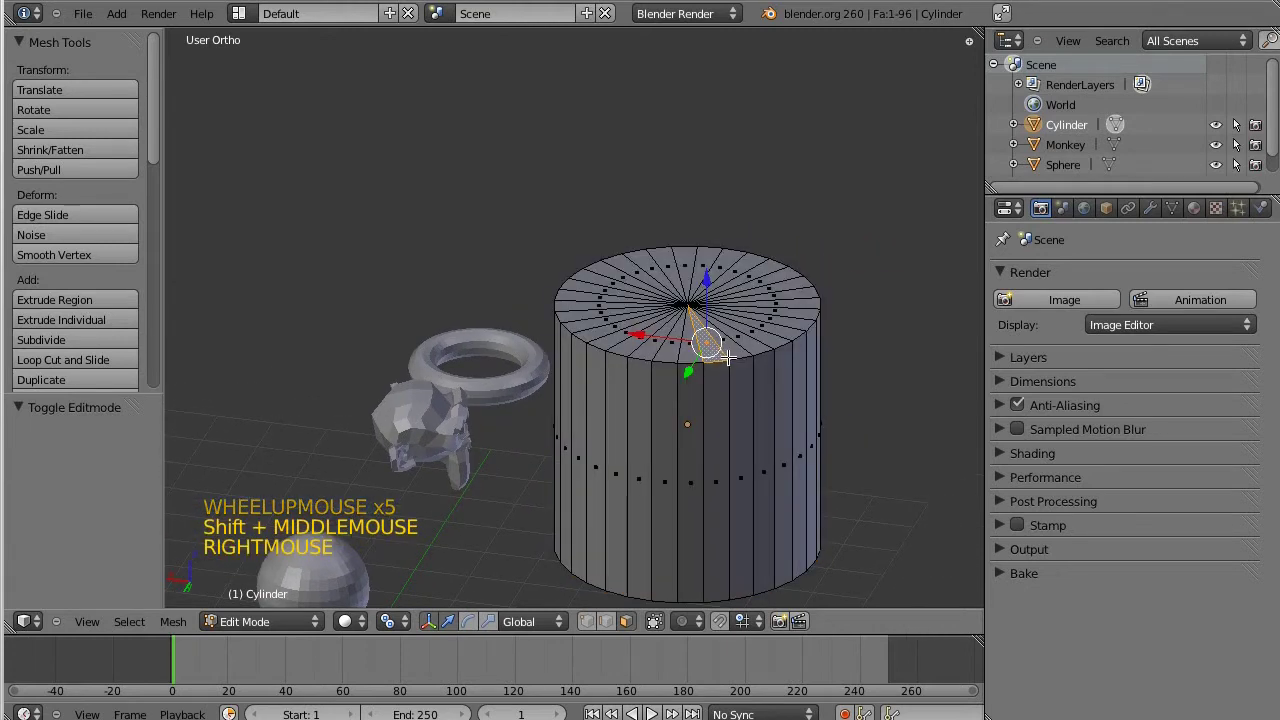
{"action": "right_click", "coordinate": [735, 345]}
{"action": "right_click", "coordinate": [760, 340]}
{"action": "right_click", "coordinate": [775, 338]}
{"action": "right_click", "coordinate": [786, 334]}
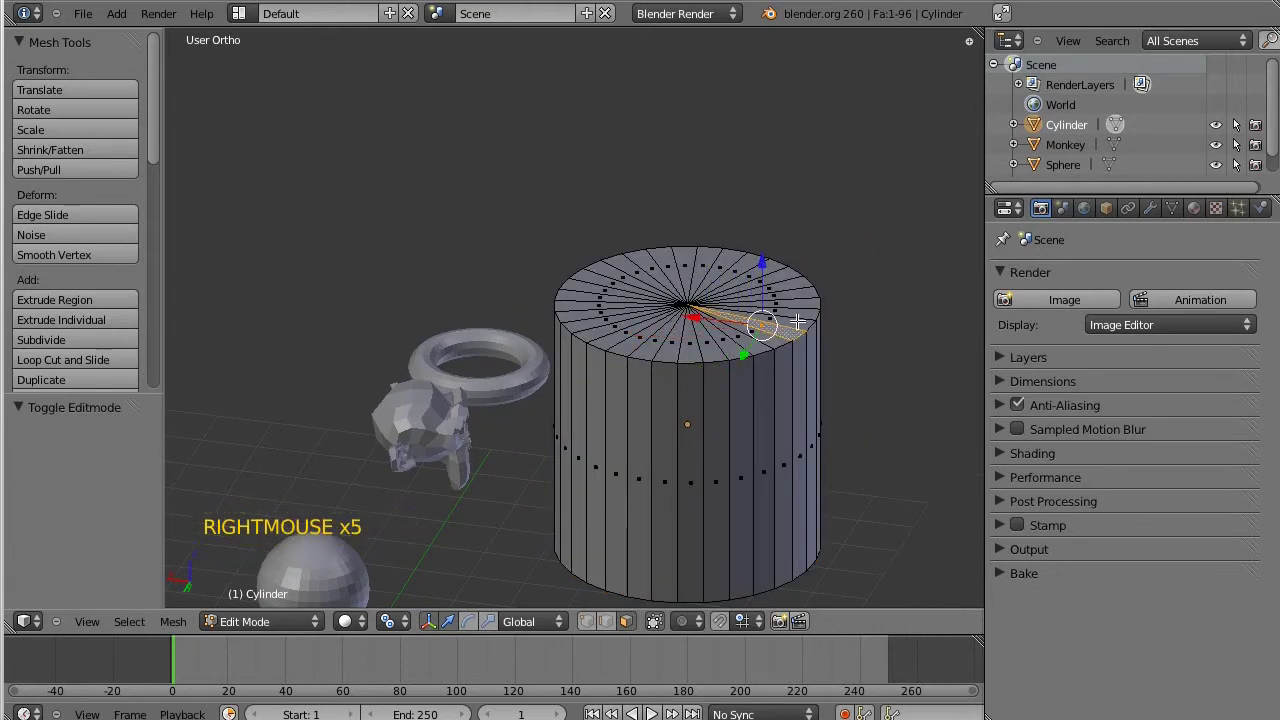
Extend the face selection around the cylinder's top cap until all of its triangular faces are selected
{"action": "right_click", "coordinate": [799, 322], "text": "shift"}
{"action": "right_click", "coordinate": [804, 308], "text": "shift"}
{"action": "right_click", "coordinate": [799, 287], "text": "shift"}
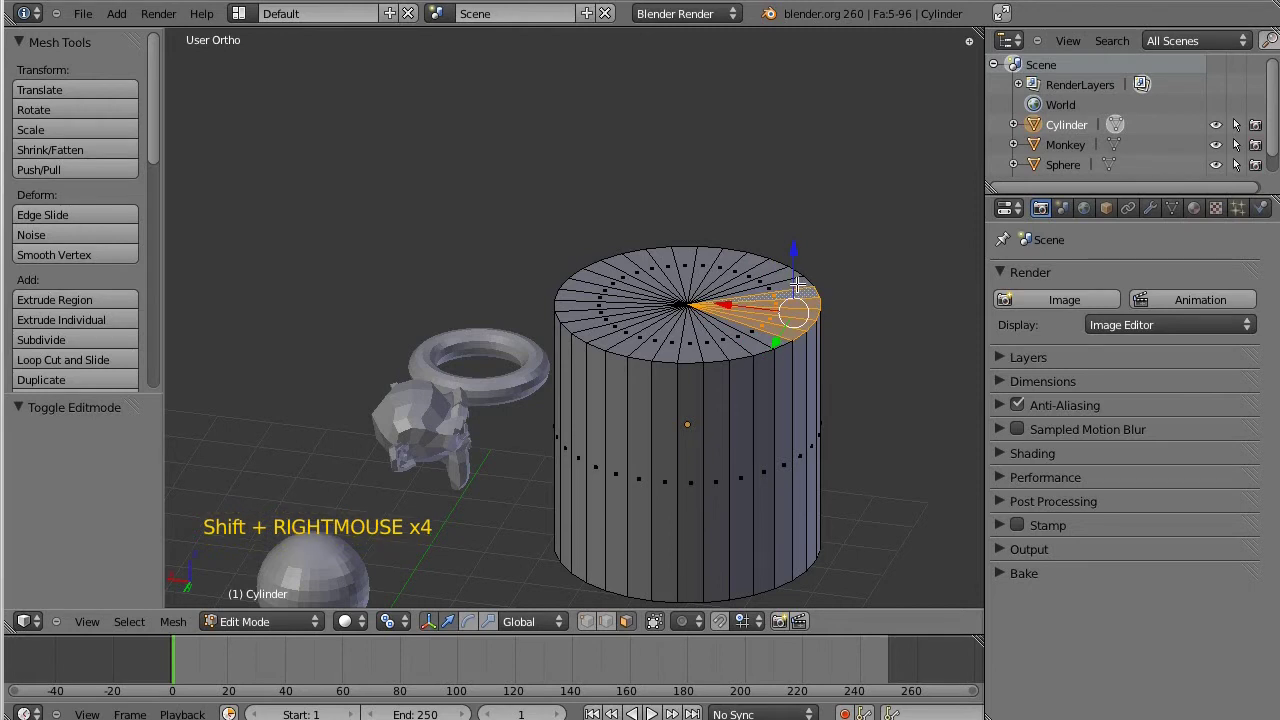
{"action": "right_click", "coordinate": [722, 258], "text": "shift"}
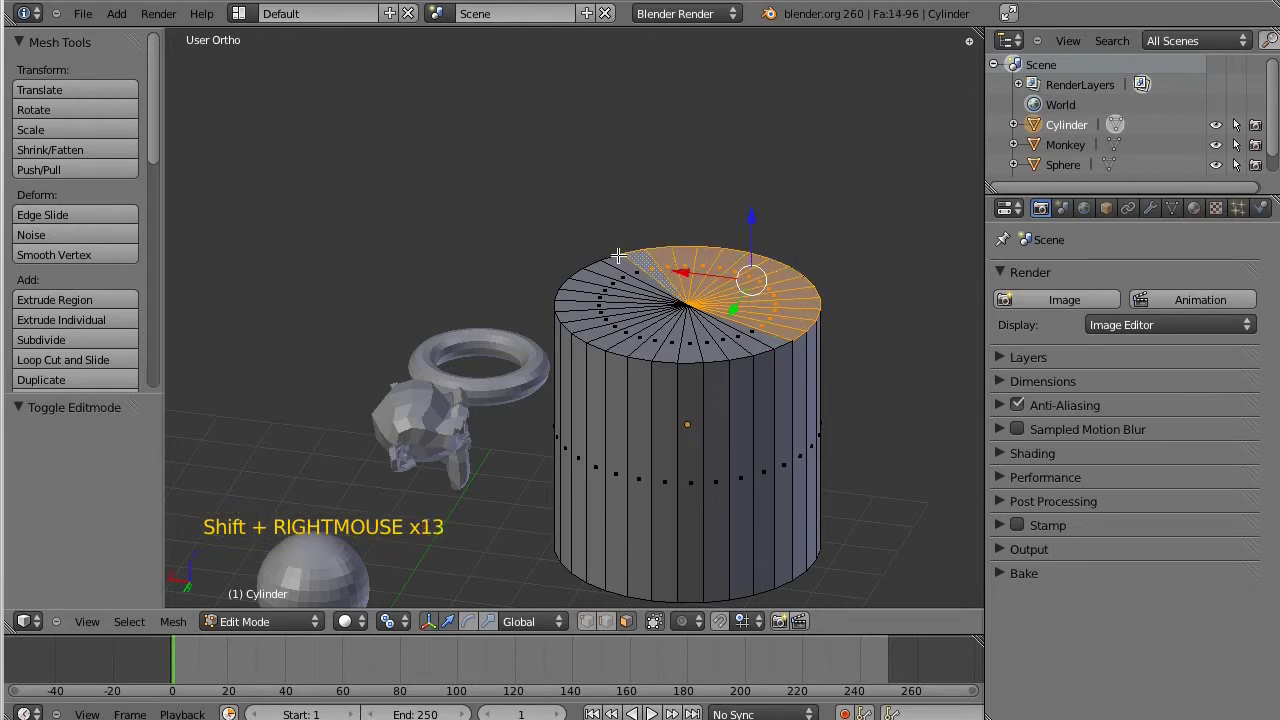
{"action": "right_click", "coordinate": [587, 285], "text": "shift"}
{"action": "right_click", "coordinate": [585, 295], "text": "shift"}
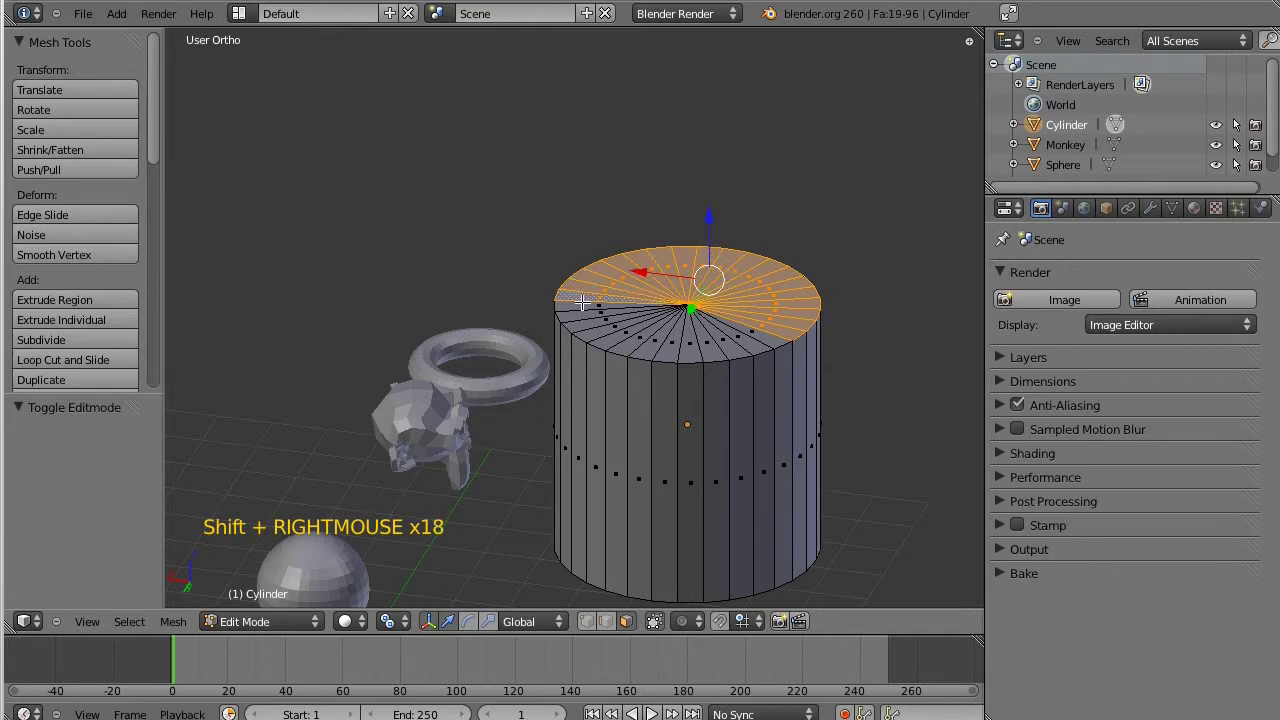
{"action": "right_click", "coordinate": [583, 306], "text": "shift"}
{"action": "right_click", "coordinate": [583, 318], "text": "shift"}
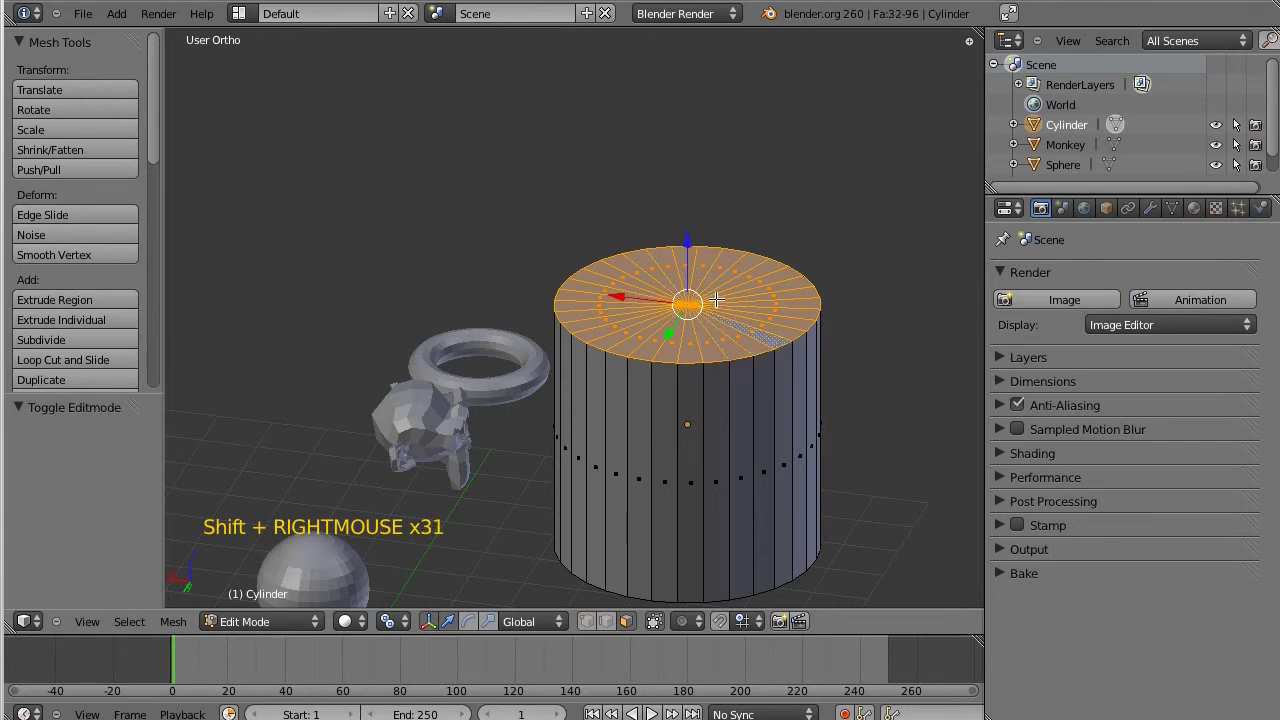
Move the selected top cap faces along the global Z axis by about 0.08
{"action": "key", "text": "g"}
{"action": "key", "text": "z"}
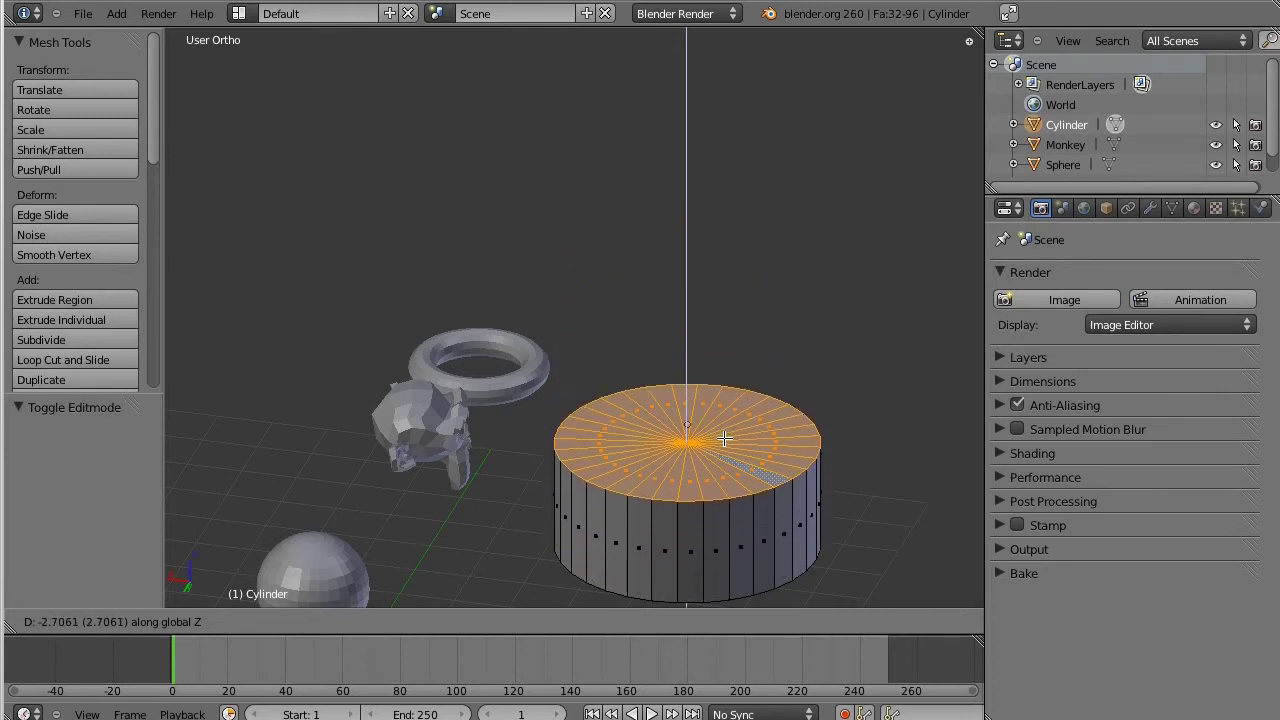
{"action": "left_click", "coordinate": [697, 288]}
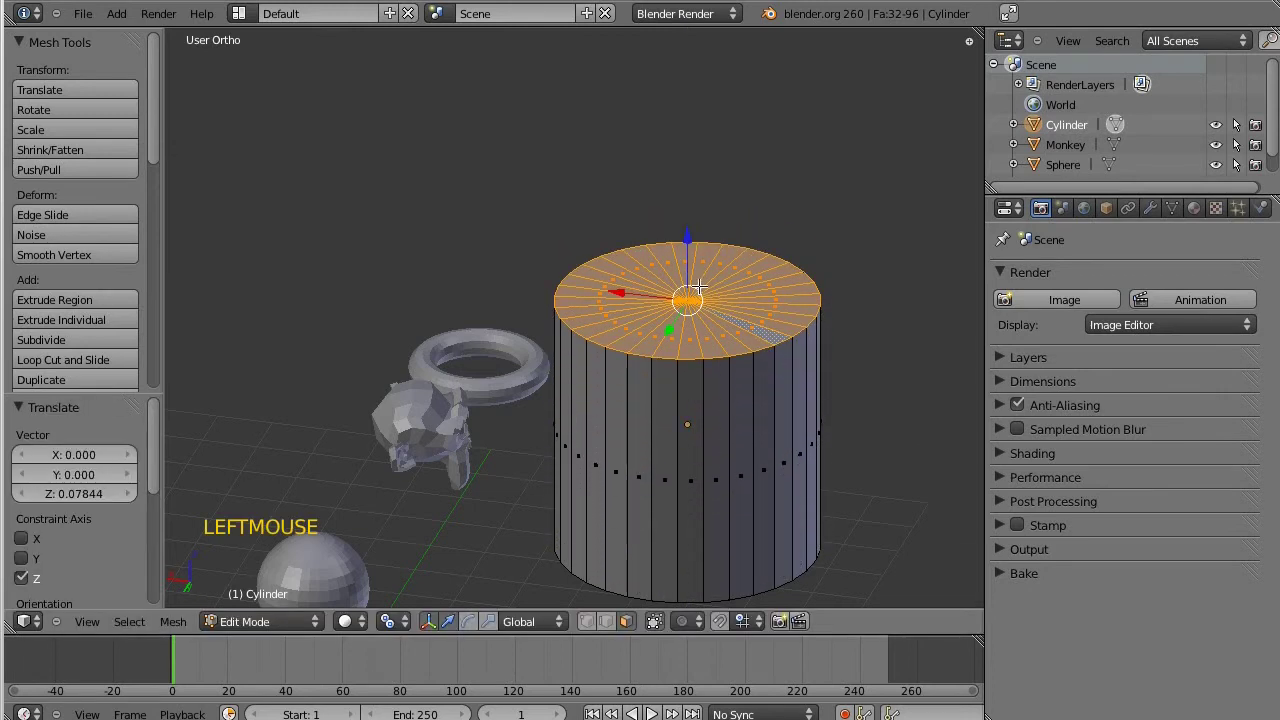
Box-select the faces within a rectangle enclosing the cylinder's whole top cap
{"action": "scroll", "coordinate": [695, 233], "scroll_direction": "down", "scroll_amount": 1}
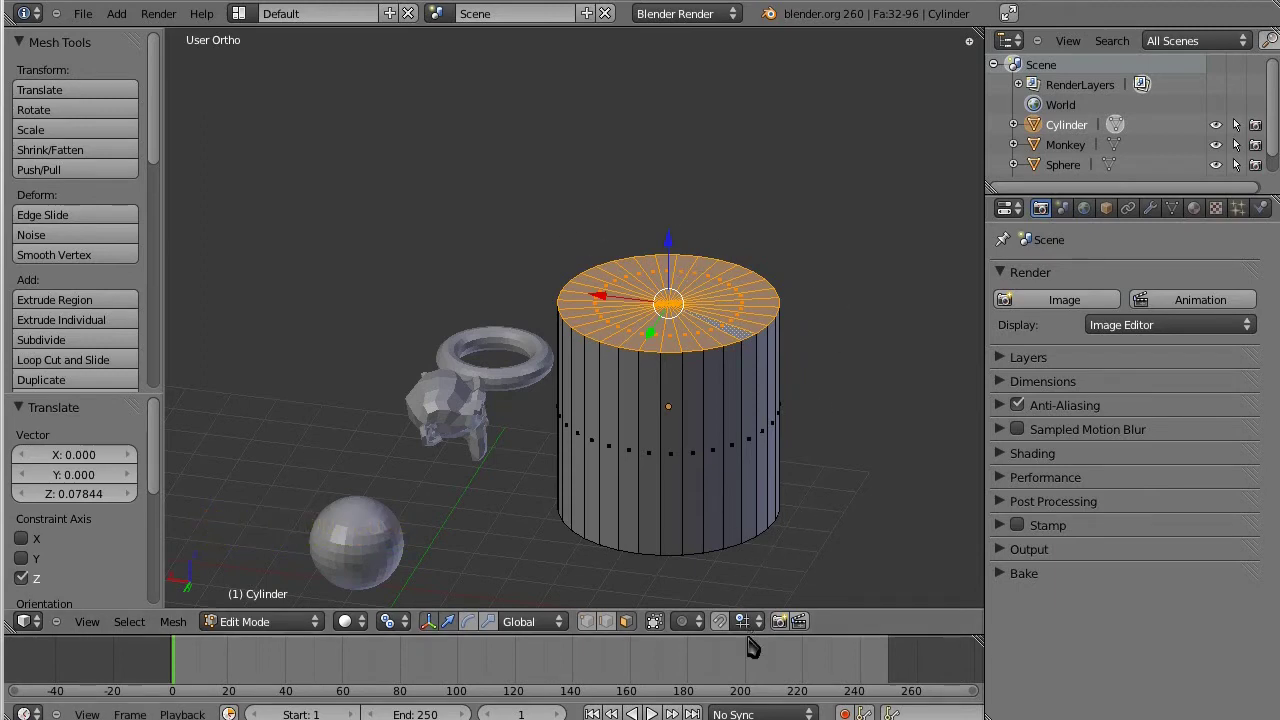
{"action": "middle_click_drag", "start_coordinate": [699, 225], "coordinate": [646, 360]}
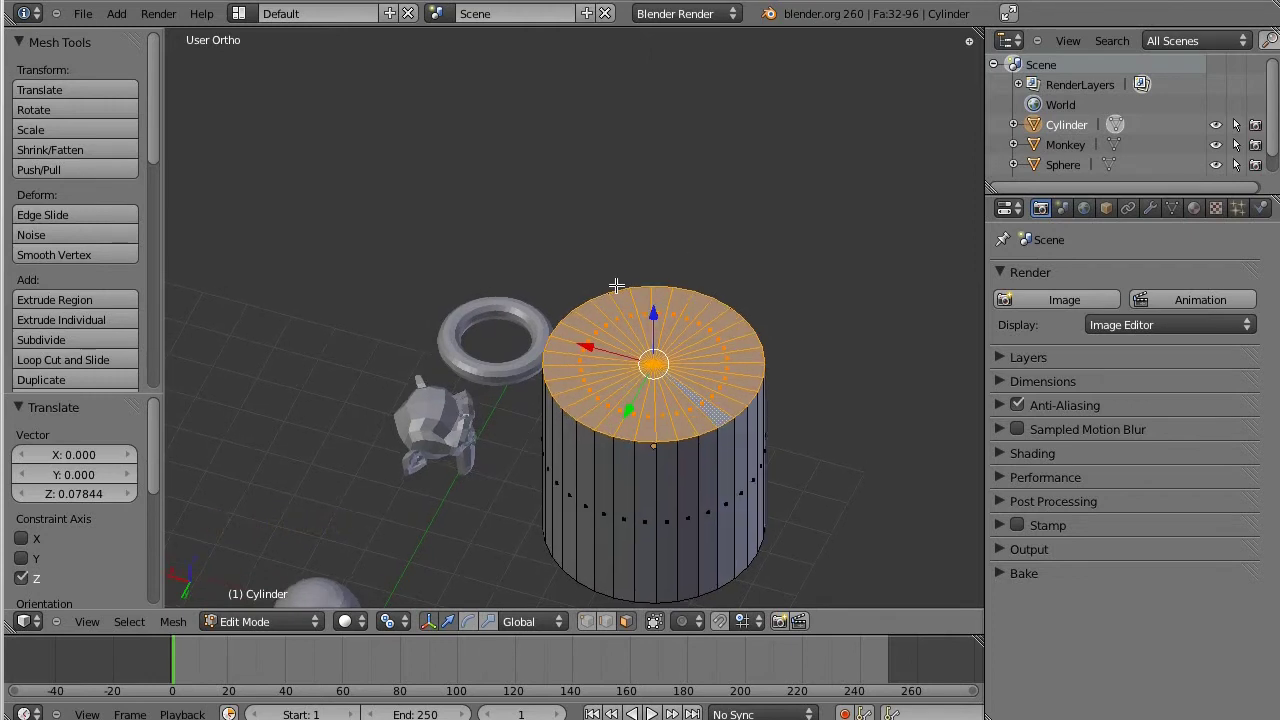
{"action": "key", "text": "b"}
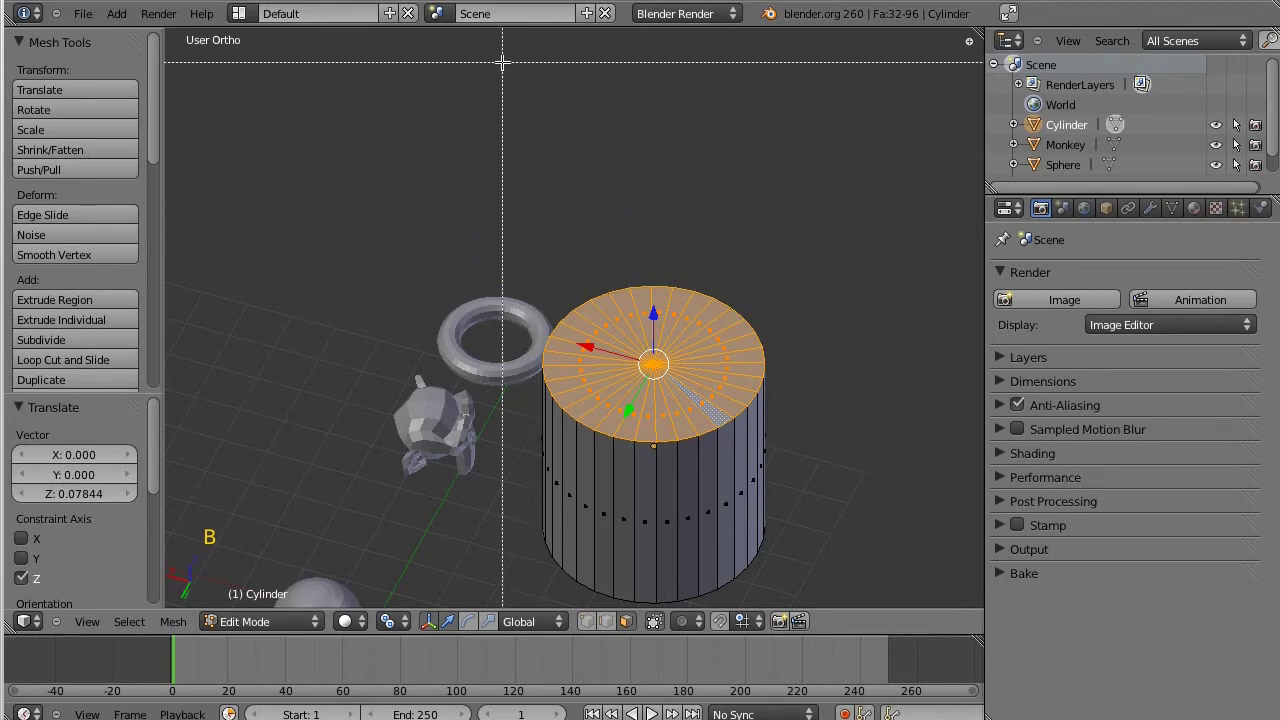
{"action": "left_click_drag", "start_coordinate": [527, 245], "coordinate": [532, 252]}
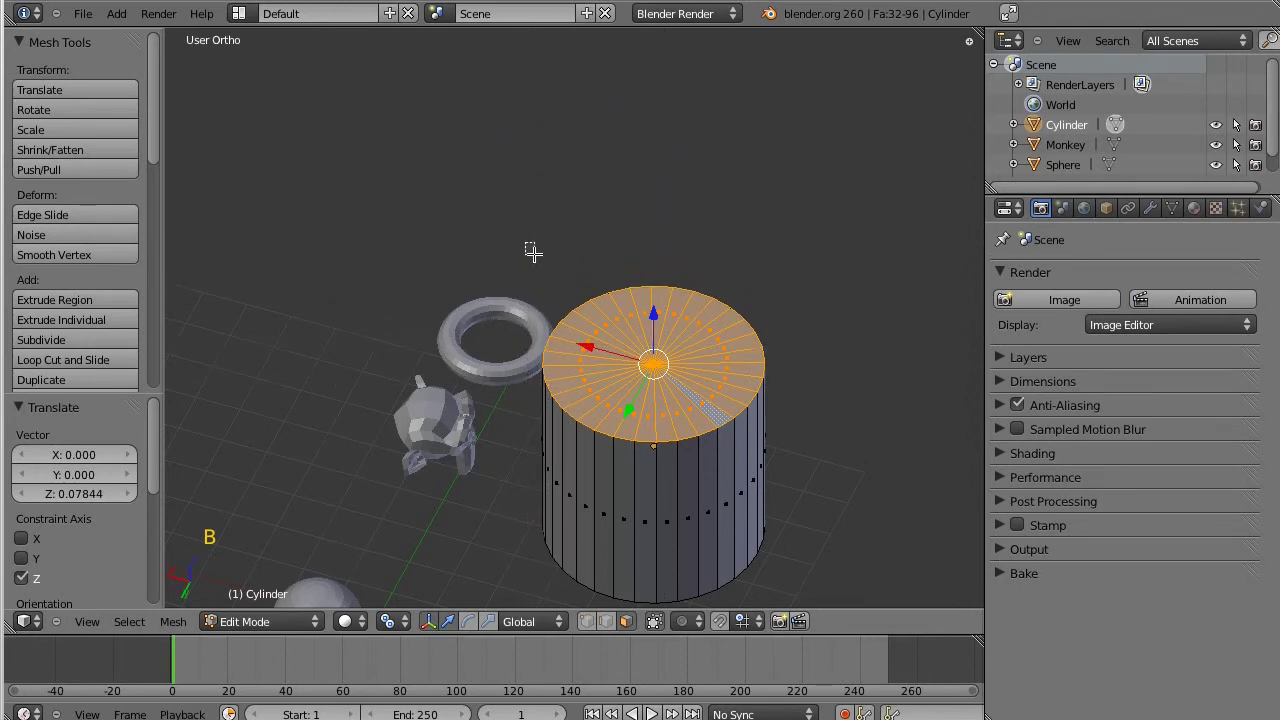
{"action": "left_click_drag", "start_coordinate": [589, 296], "coordinate": [773, 448]}
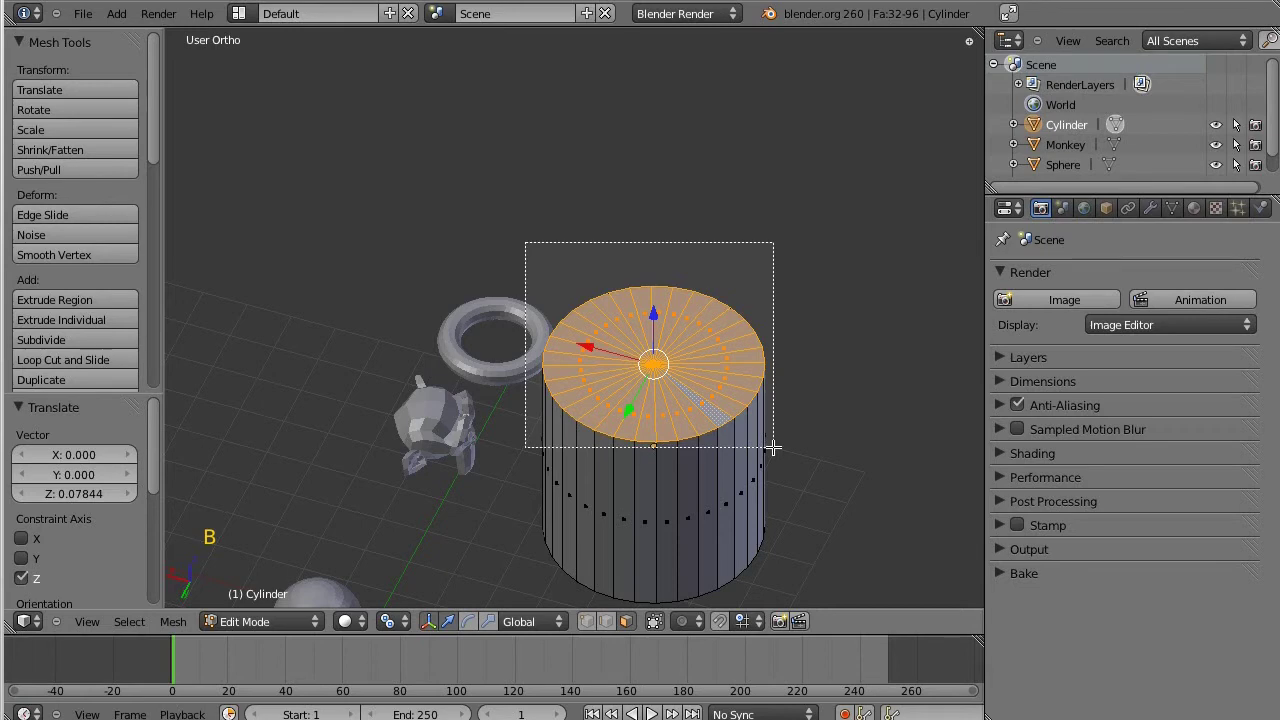
{"action": "left_click_drag", "start_coordinate": [773, 448], "coordinate": [773, 448]}
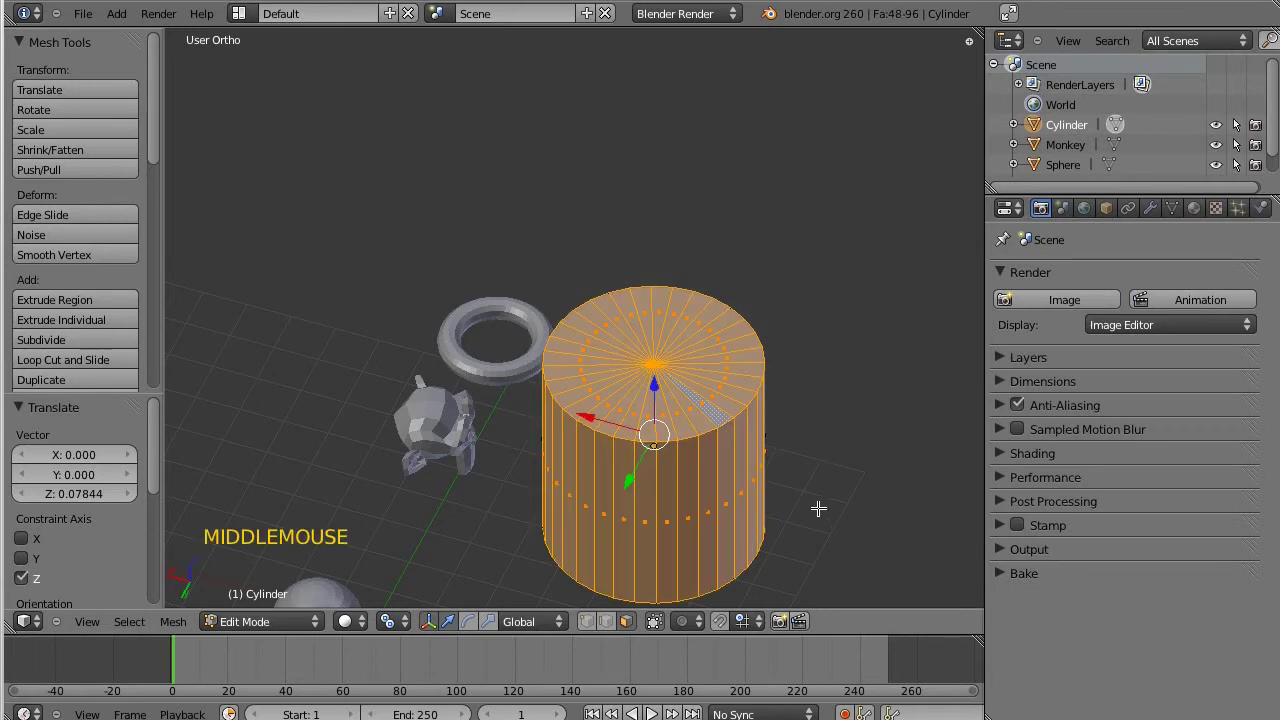
In Edit Mode on the cylinder seen from above, deselect everything and switch to face select mode
{"action": "middle_click_drag", "start_coordinate": [818, 509], "coordinate": [723, 423]}
{"action": "middle_click_drag", "start_coordinate": [451, 437], "coordinate": [648, 434]}
{"action": "scroll", "coordinate": [551, 360], "scroll_direction": "down", "scroll_amount": 3}
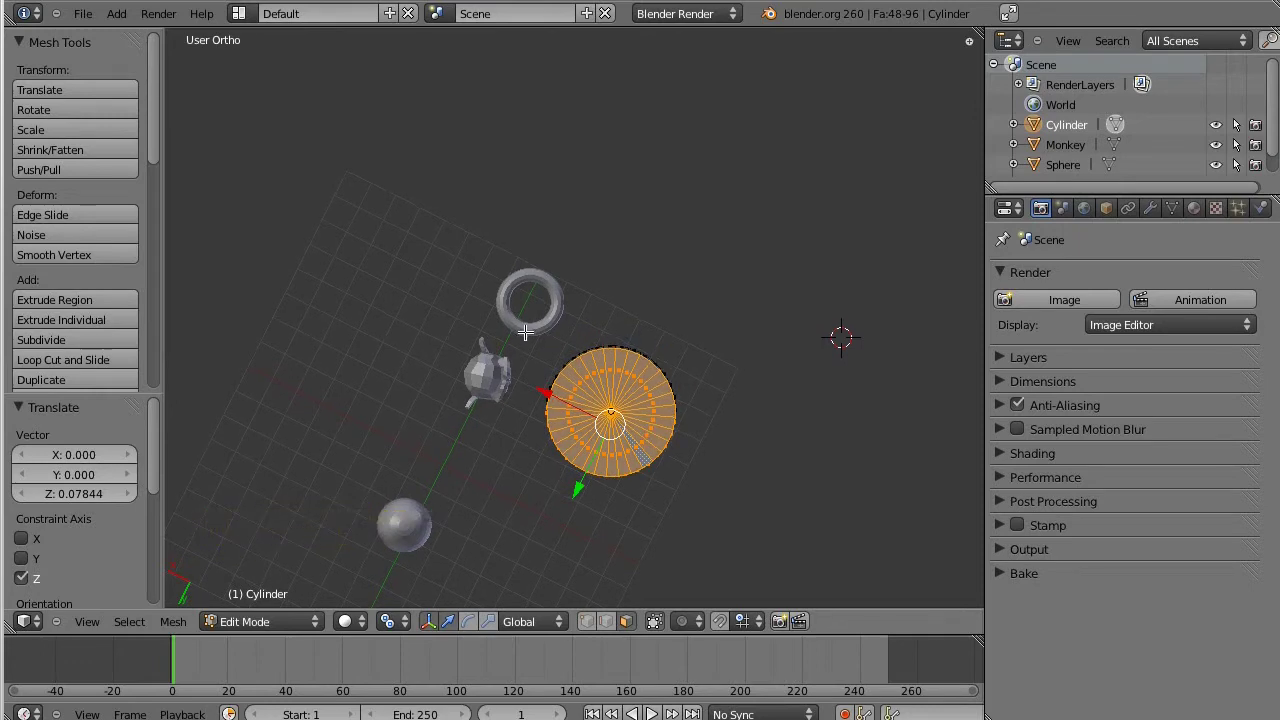
{"action": "key", "text": "Tab"}
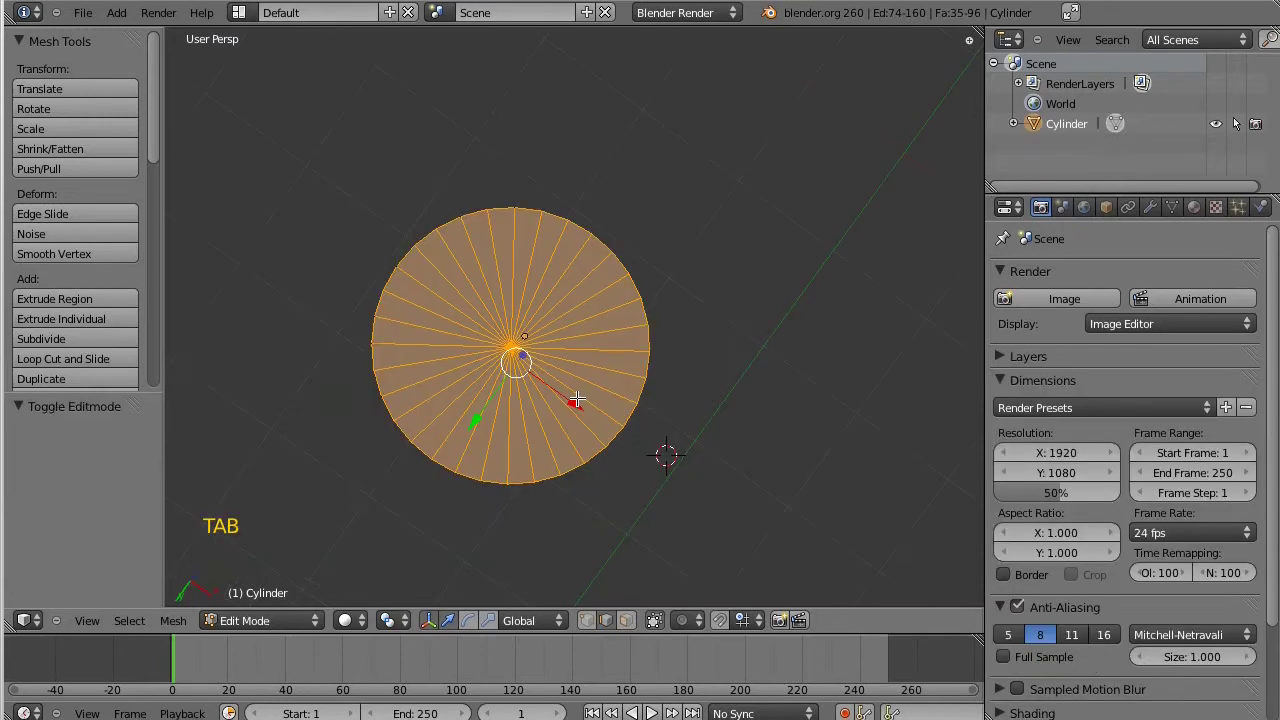
{"action": "scroll", "coordinate": [567, 395], "scroll_direction": "up", "scroll_amount": 3}
{"action": "scroll", "coordinate": [567, 395], "scroll_direction": "down", "scroll_amount": 2}
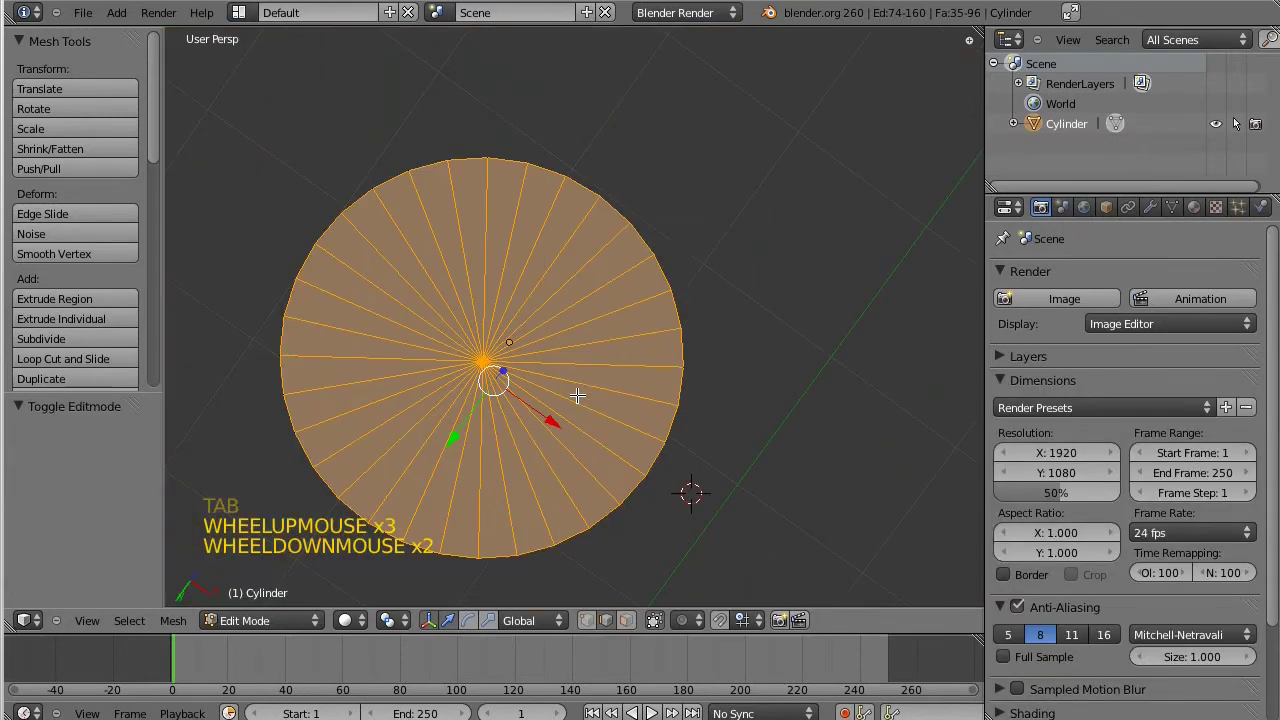
{"action": "middle_click_drag", "start_coordinate": [567, 395], "coordinate": [603, 398]}
{"action": "key", "text": "a"}
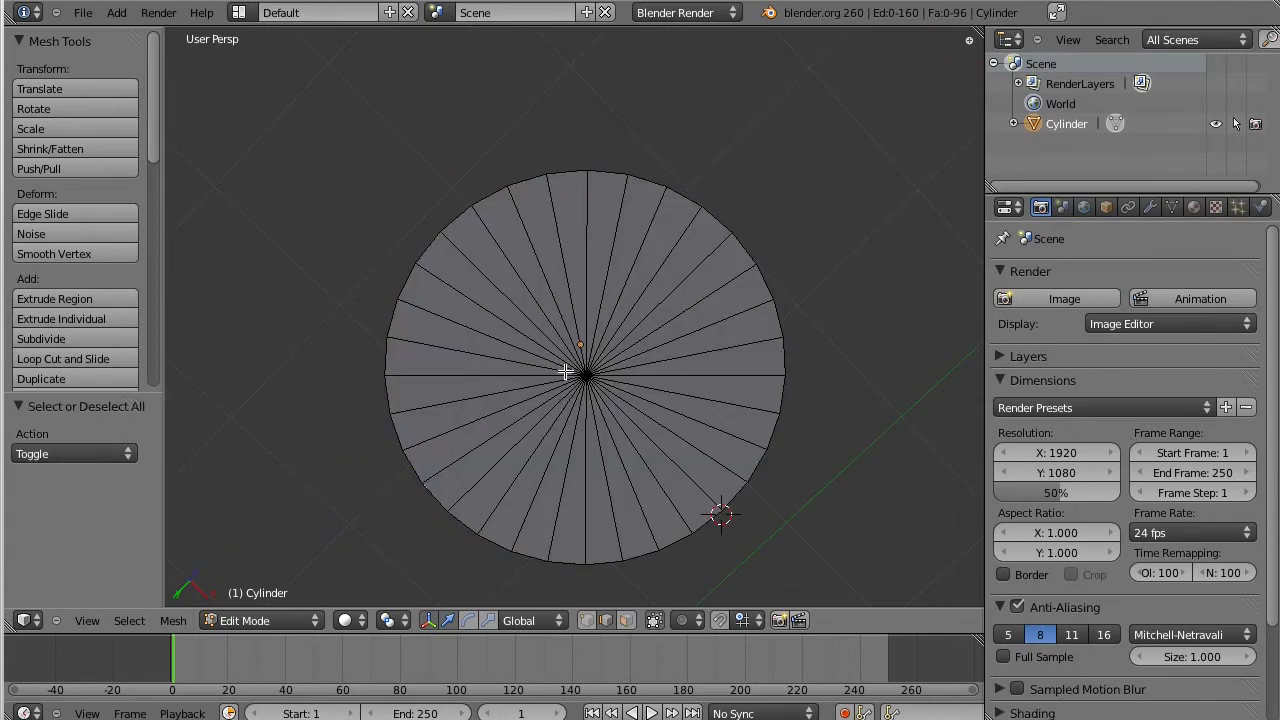
{"action": "key", "text": "b"}
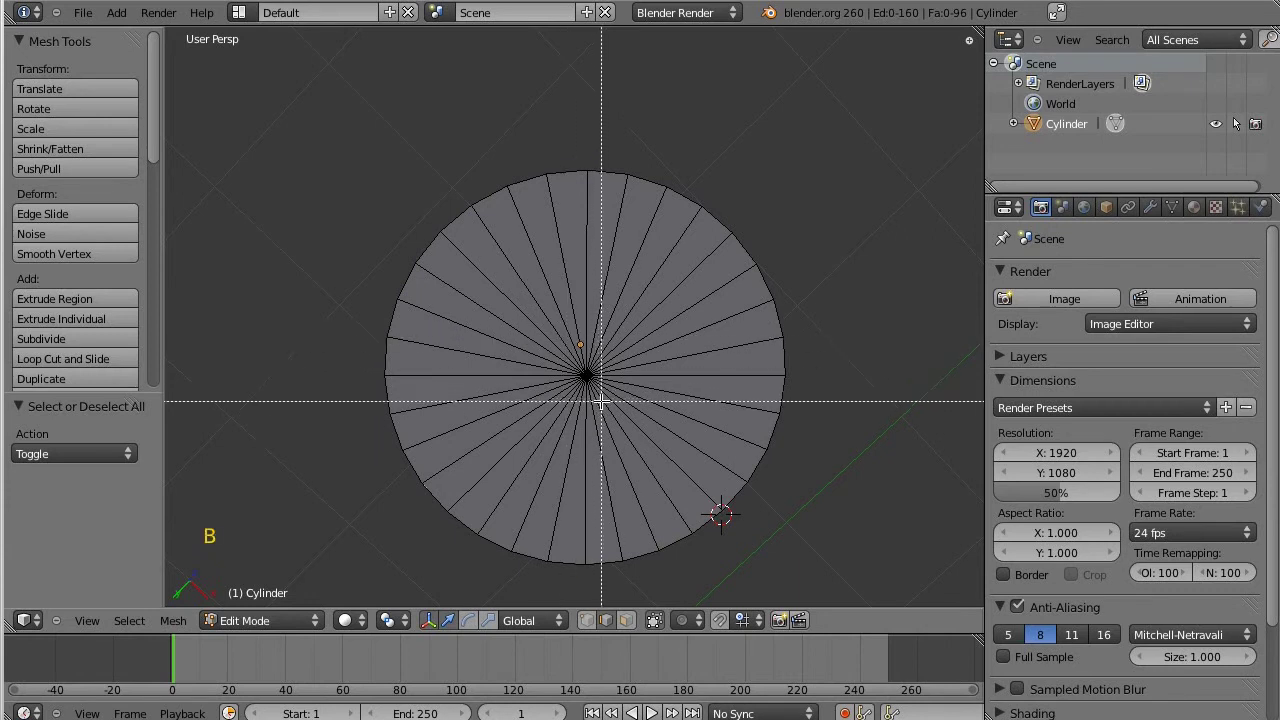
{"action": "left_click", "coordinate": [626, 620]}
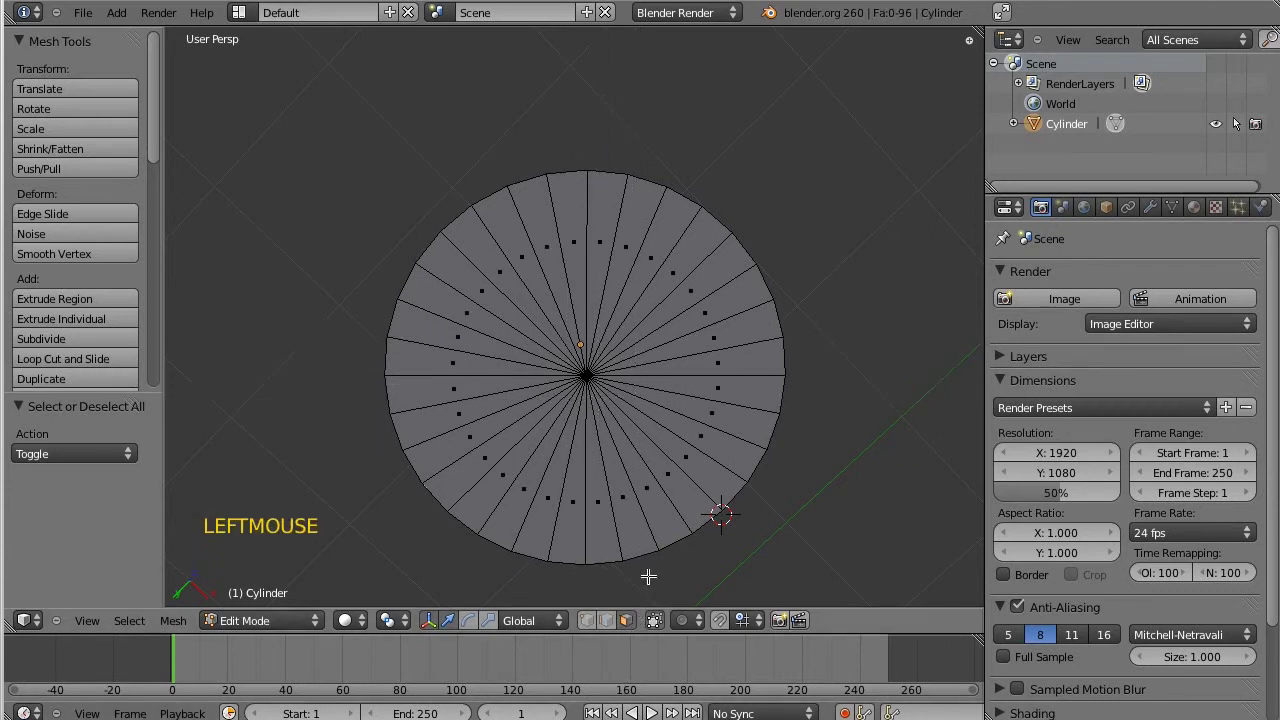
Box-select the cylinder's top cap faces with rectangles that include their shared centre, and clear the selection
{"action": "key", "text": "b"}
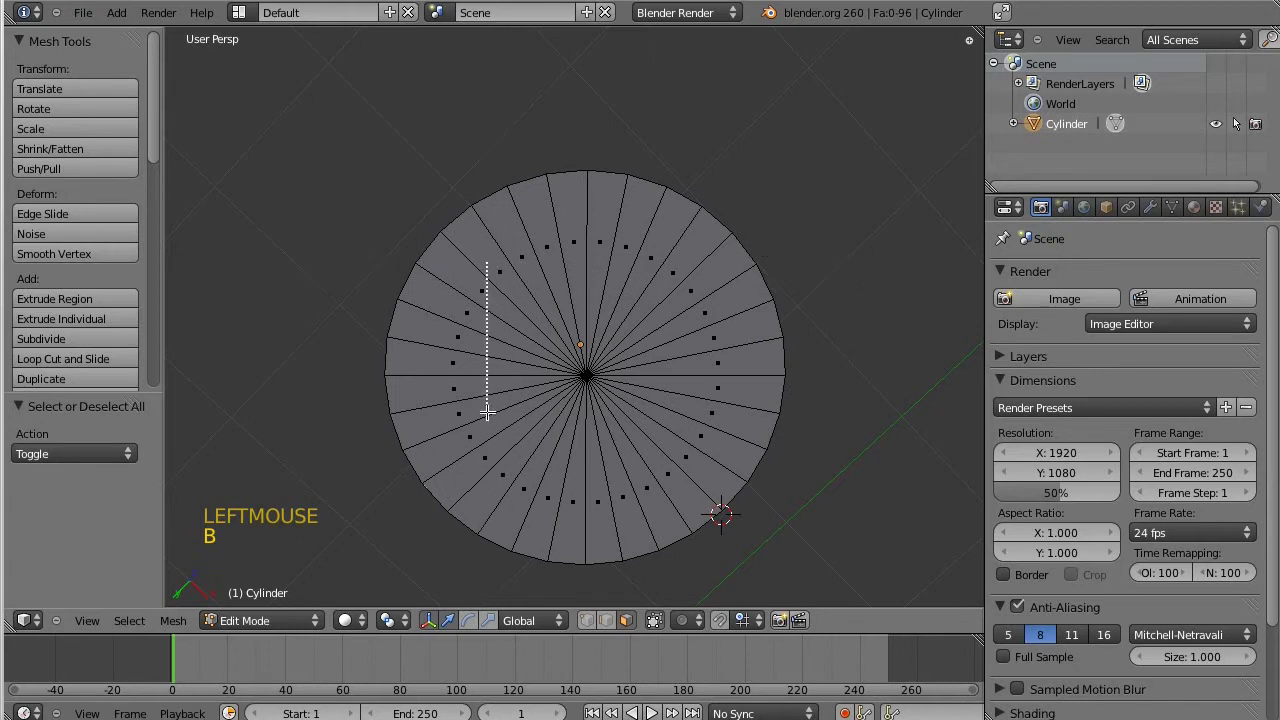
{"action": "left_click_drag", "start_coordinate": [458, 410], "coordinate": [604, 420]}
{"action": "mouse_move", "coordinate": [579, 370]}
{"action": "left_mouse_down"}
{"action": "mouse_move", "coordinate": [600, 391]}
{"action": "mouse_move", "coordinate": [555, 359]}
{"action": "mouse_move", "coordinate": [583, 384]}
{"action": "left_mouse_up"}
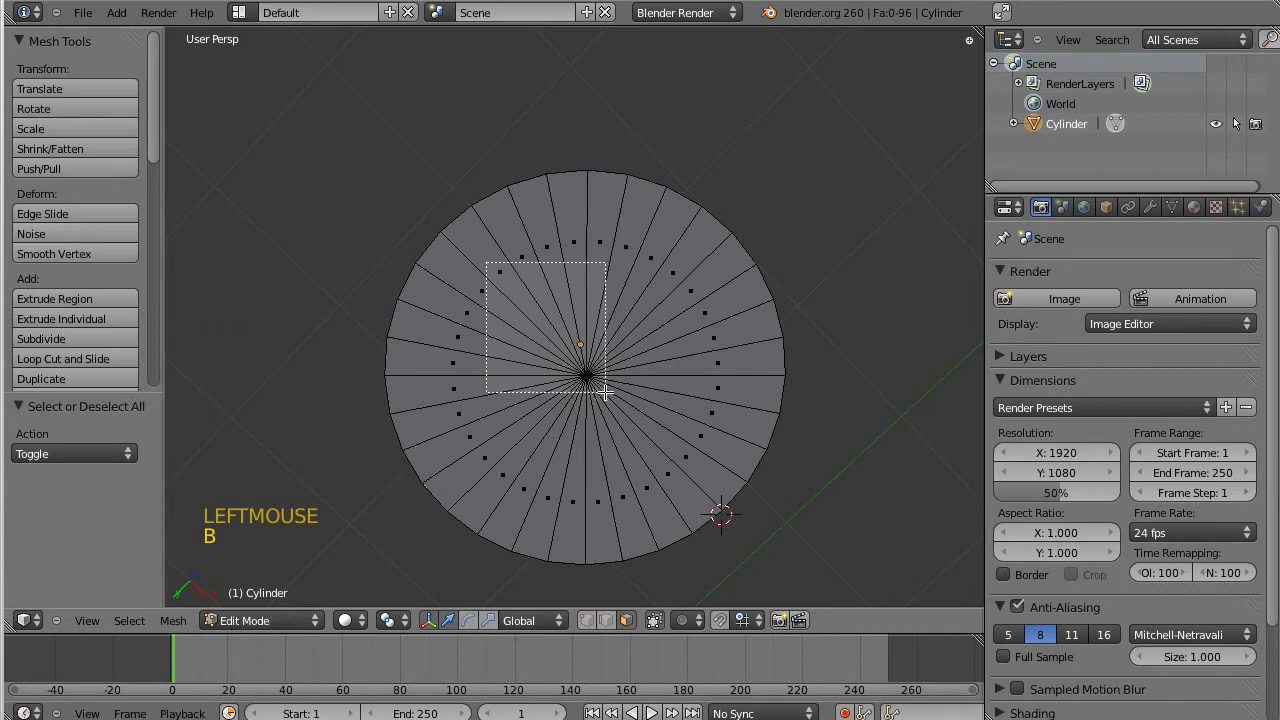
{"action": "mouse_move", "coordinate": [607, 398]}
{"action": "left_mouse_down"}
{"action": "mouse_move", "coordinate": [583, 374]}
{"action": "mouse_move", "coordinate": [608, 400]}
{"action": "left_mouse_up"}
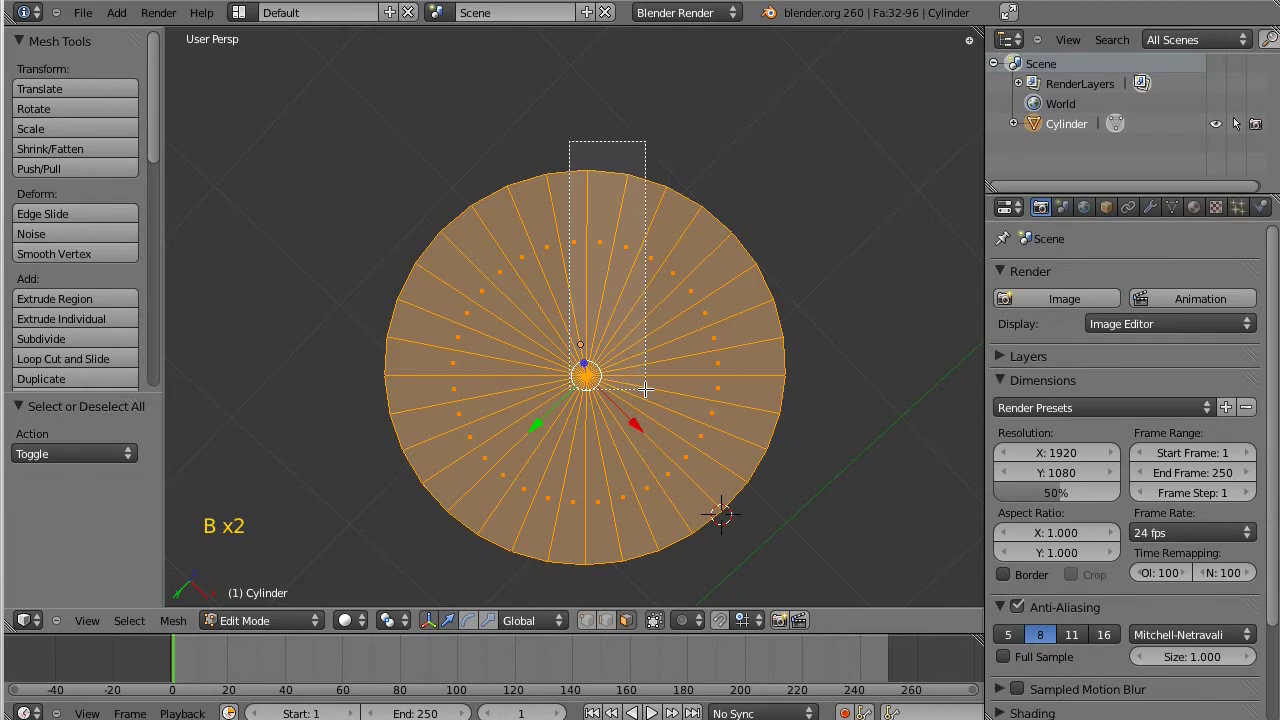
{"action": "left_click_drag", "start_coordinate": [645, 389], "coordinate": [645, 389]}
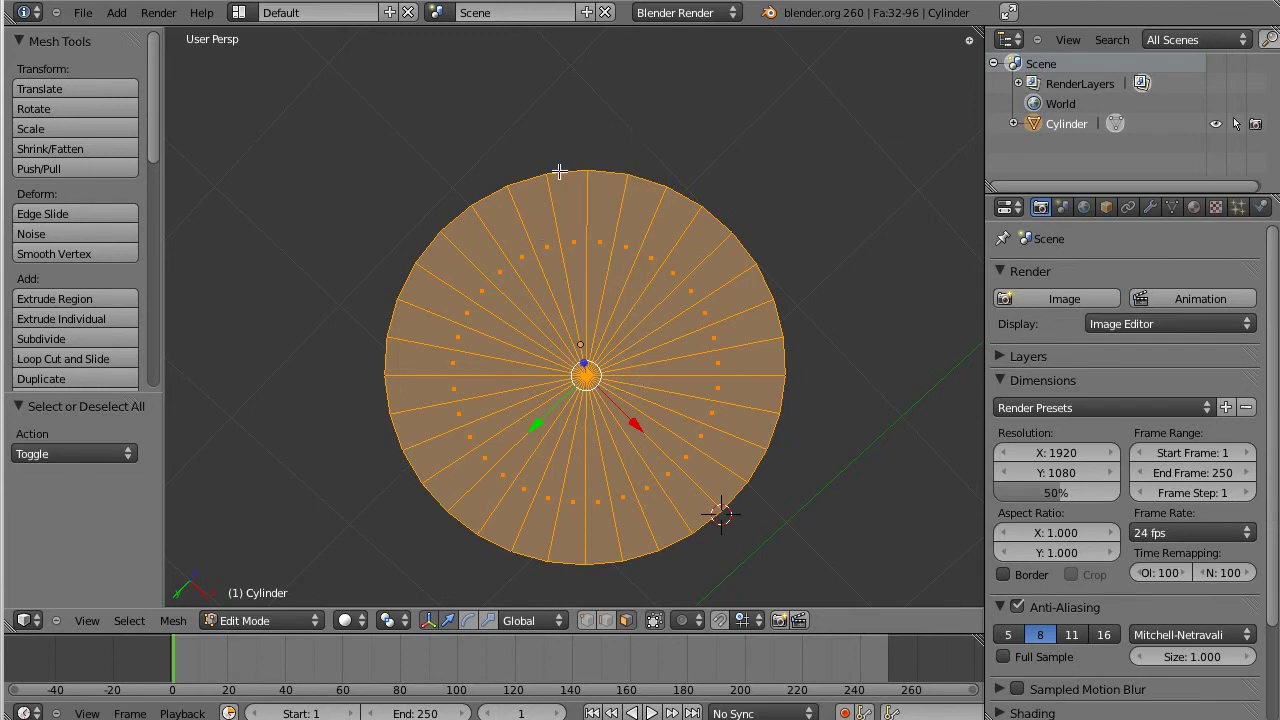
{"action": "key", "text": "a"}
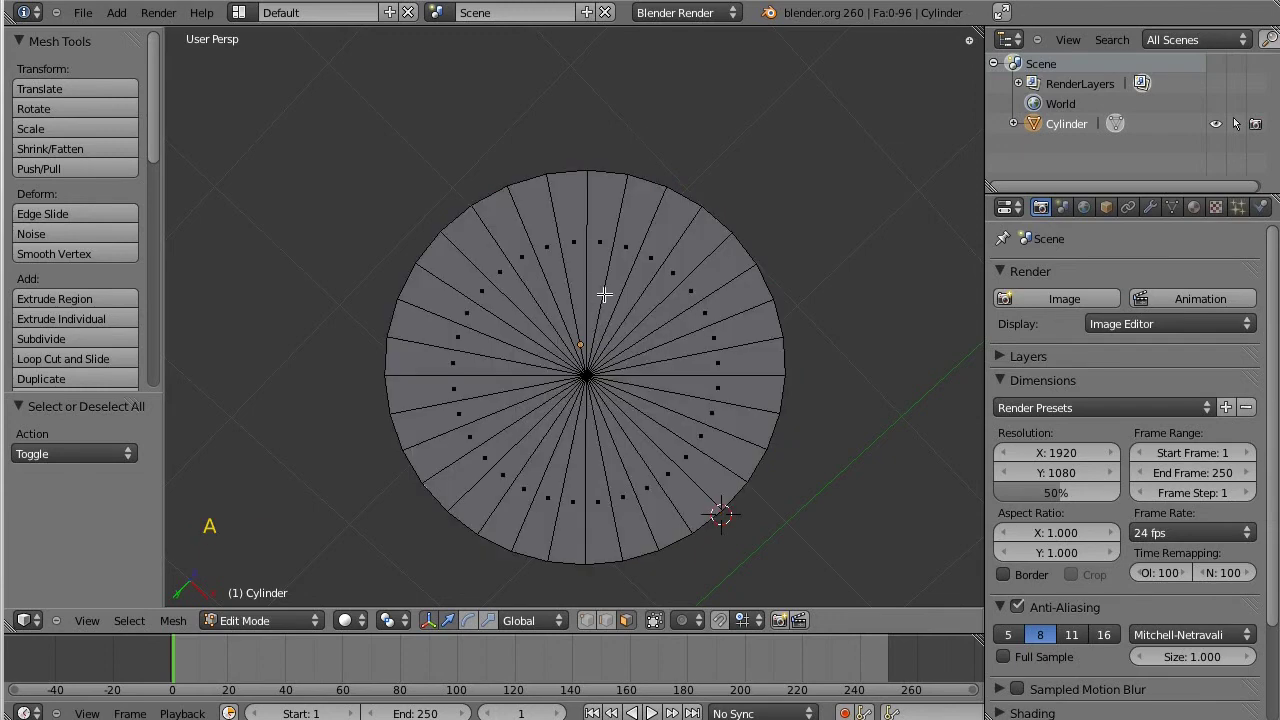
Box-select three neighbouring faces of the top cap without including the centre, and deselect them
{"action": "key", "text": "b"}
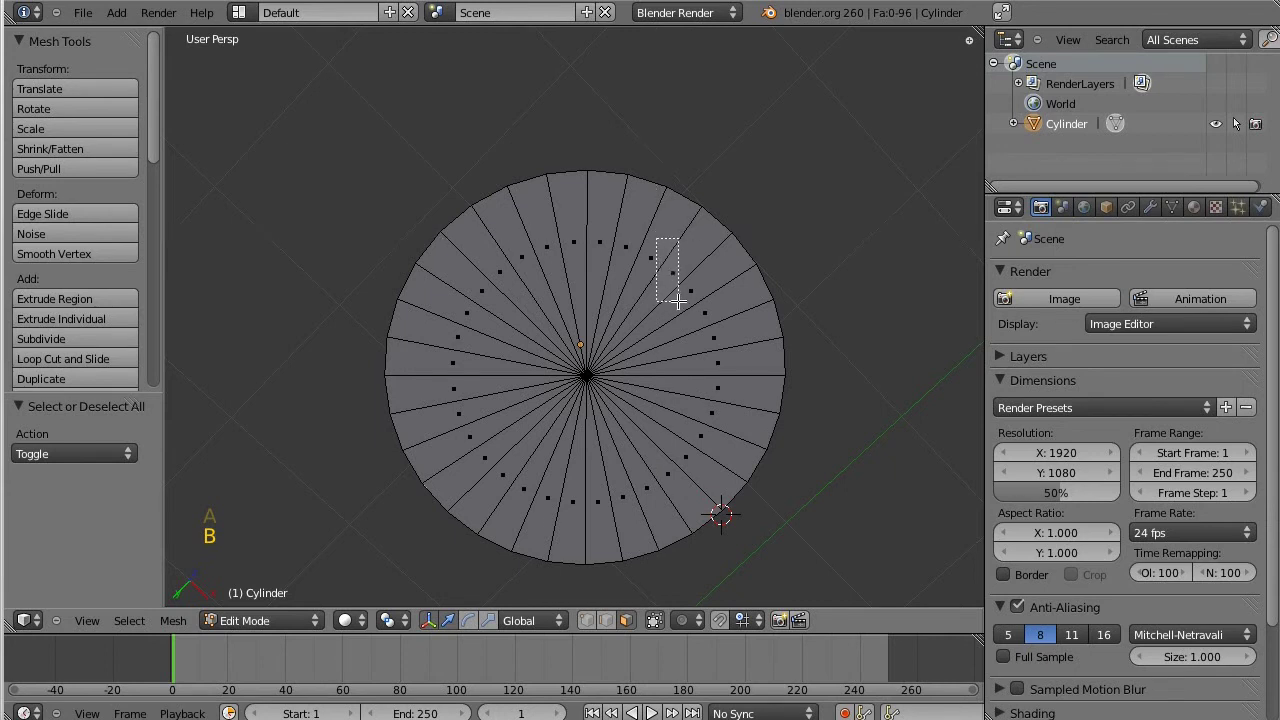
{"action": "left_click_drag", "start_coordinate": [678, 300], "coordinate": [679, 301]}
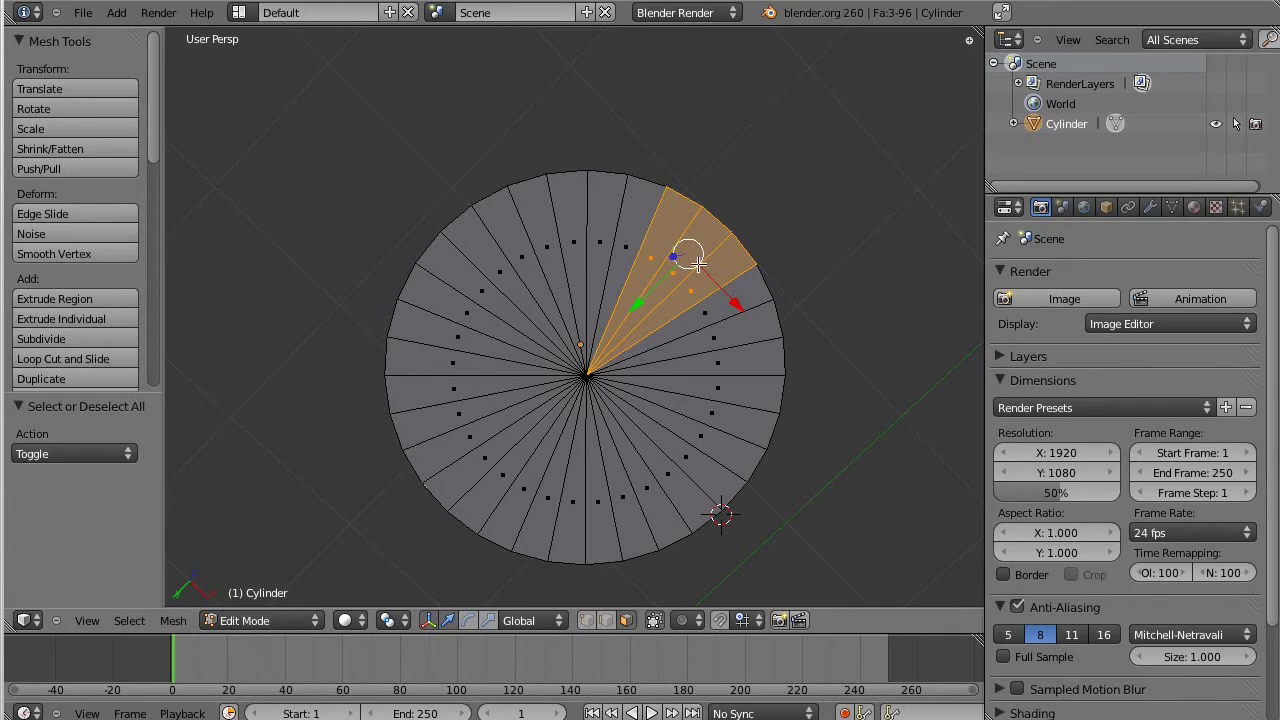
{"action": "key", "text": "a"}
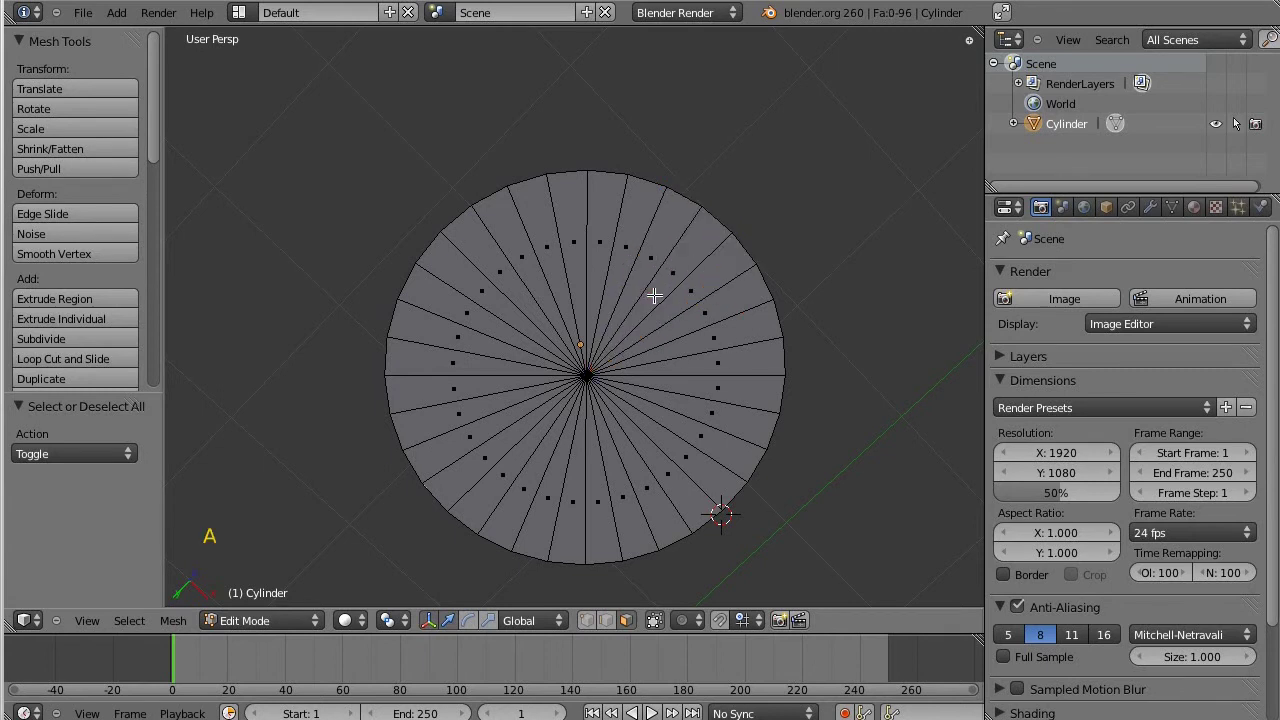
Box-select four neighbouring faces of the cylinder's top cap with a rectangle that leaves out their shared centre
{"action": "key", "text": "b"}
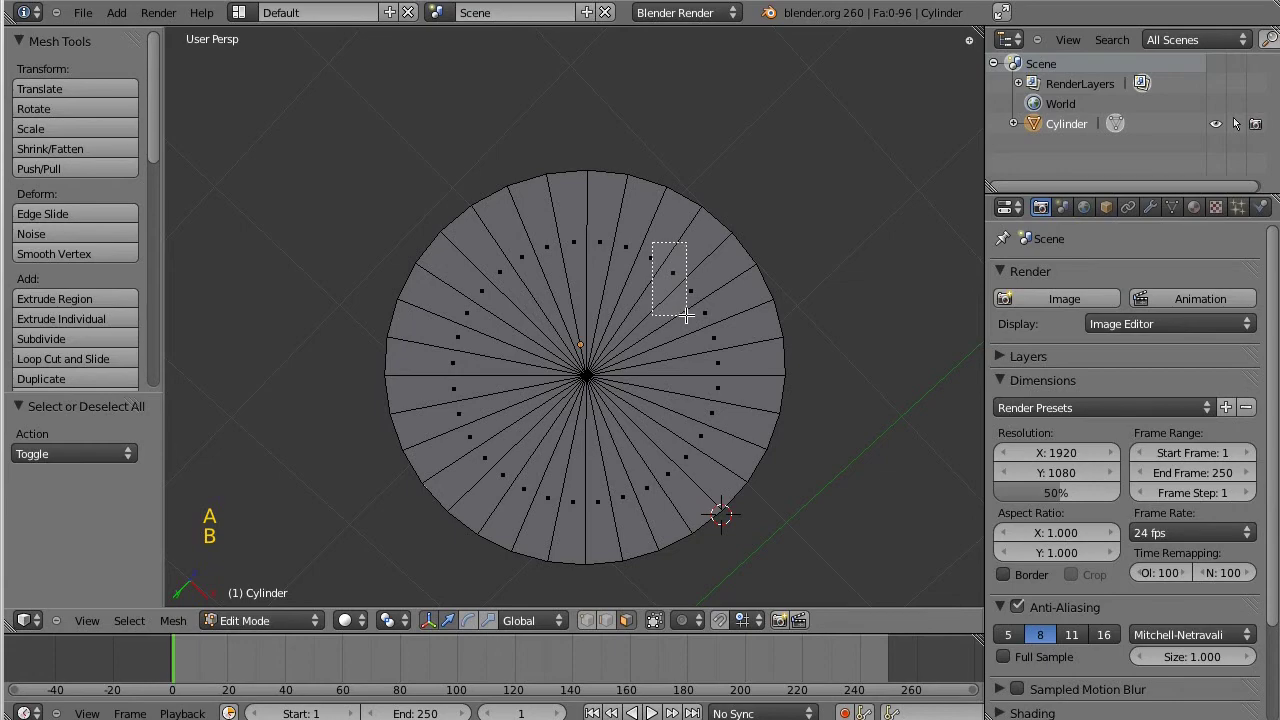
{"action": "left_click_drag", "start_coordinate": [686, 316], "coordinate": [708, 318]}
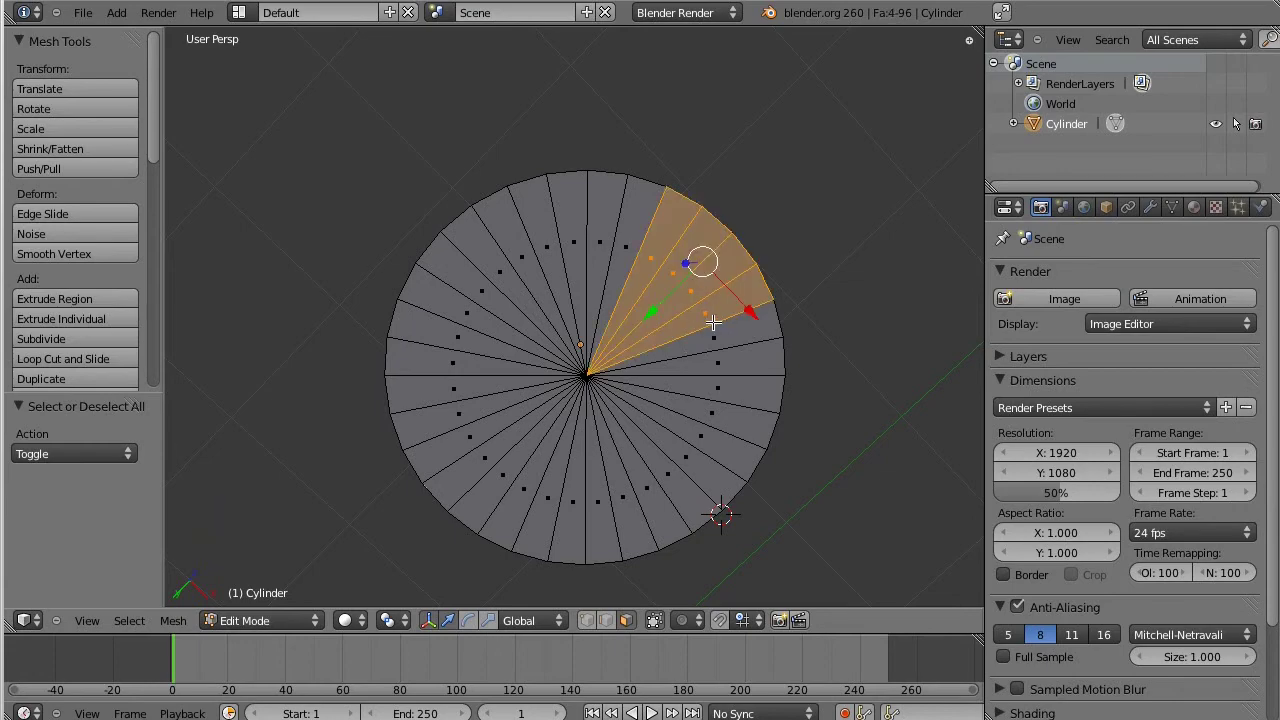
{"action": "scroll", "coordinate": [554, 407], "scroll_direction": "down", "scroll_amount": 1}
{"action": "scroll", "coordinate": [557, 409], "scroll_direction": "up", "scroll_amount": 2}
{"action": "middle_click_drag", "start_coordinate": [680, 443], "coordinate": [621, 403]}
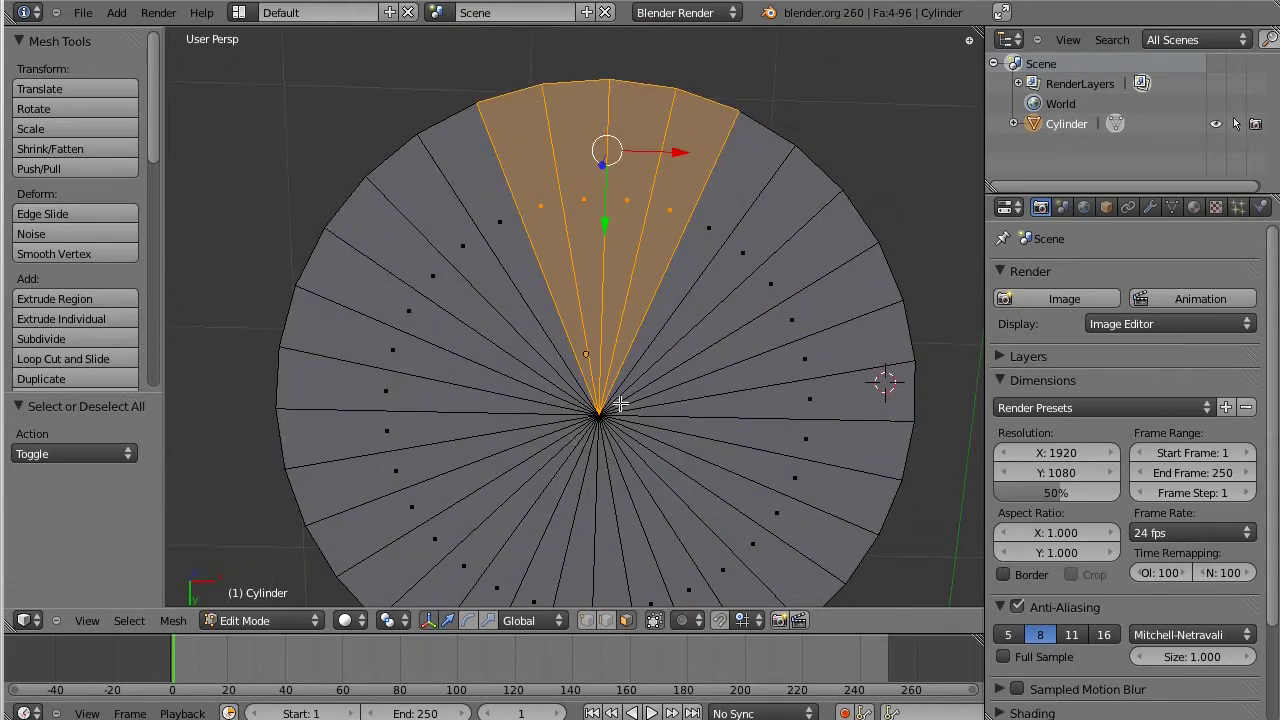
{"action": "scroll", "coordinate": [663, 300], "scroll_direction": "up", "scroll_amount": 1}
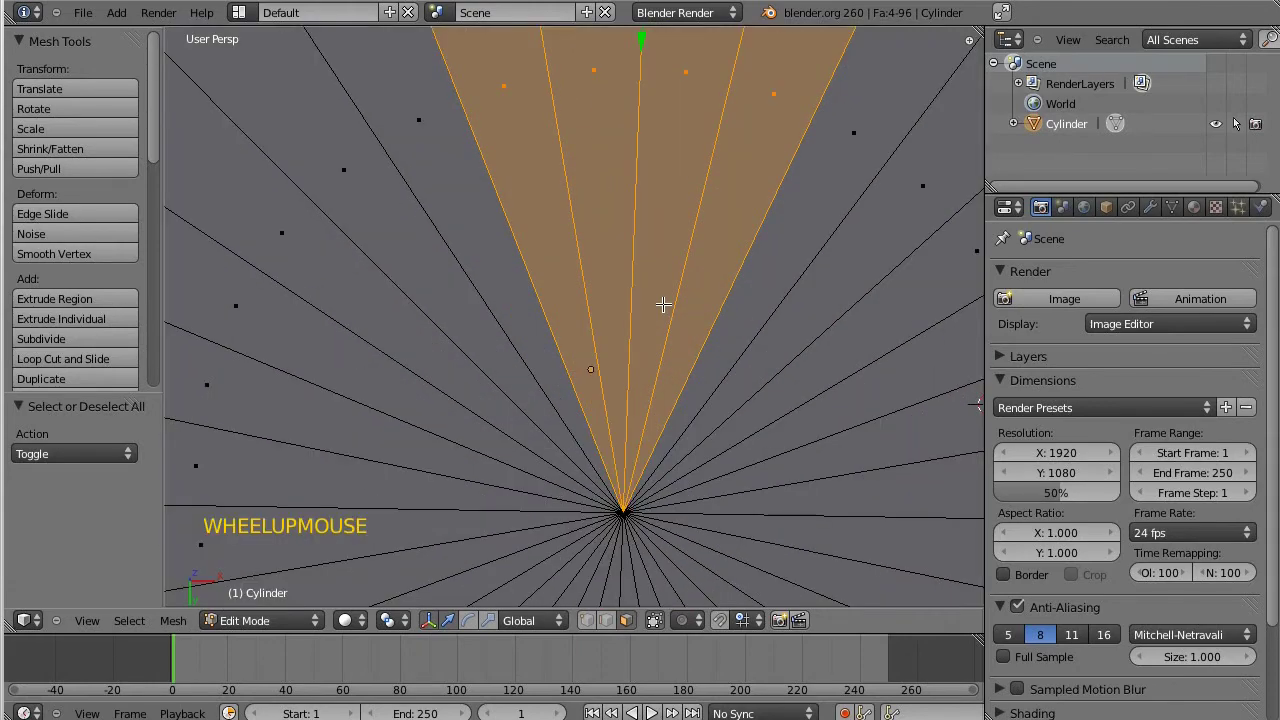
Add three adjacent side faces near the cylinder's lower rim to the selection with a box selection
{"action": "scroll", "coordinate": [680, 290], "scroll_direction": "down", "scroll_amount": 2}
{"action": "middle_click_drag", "start_coordinate": [716, 420], "coordinate": [605, 345]}
{"action": "scroll", "coordinate": [612, 280], "scroll_direction": "up", "scroll_amount": 1}
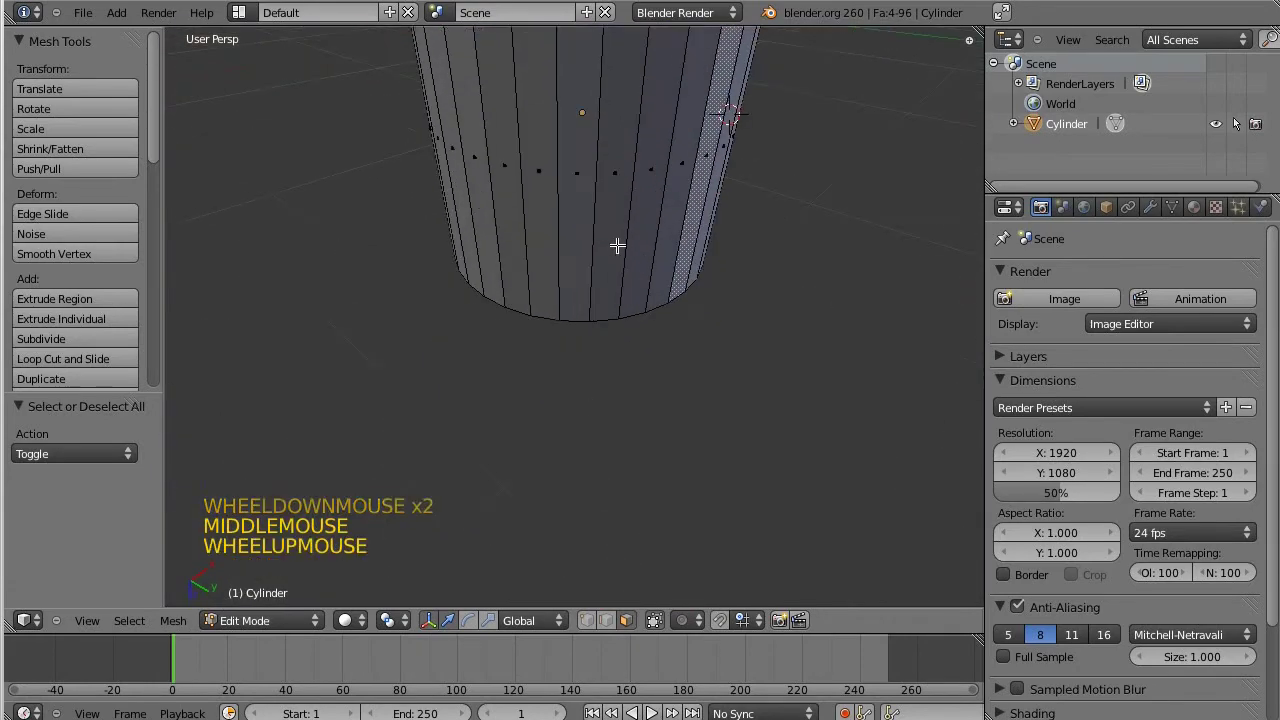
{"action": "scroll", "coordinate": [605, 200], "scroll_direction": "up", "scroll_amount": 1}
{"action": "left_click", "coordinate": [584, 205]}
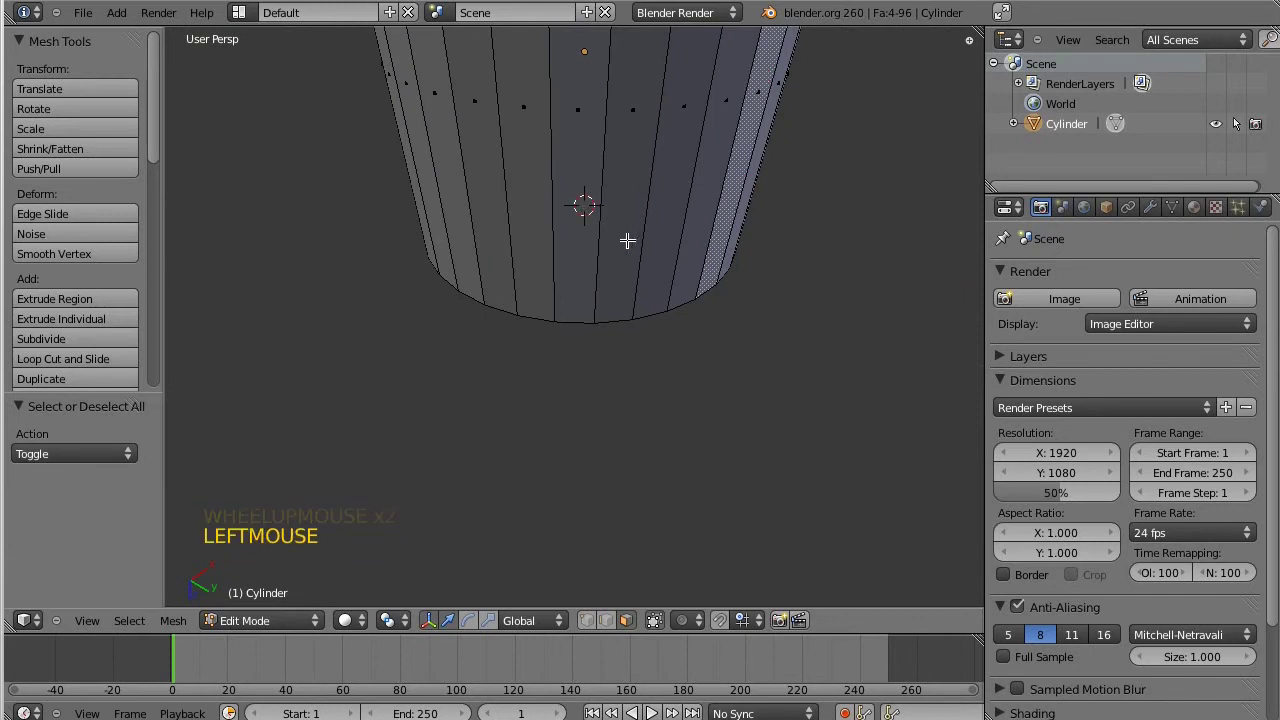
{"action": "key", "text": "b"}
{"action": "left_click_drag", "start_coordinate": [578, 170], "coordinate": [680, 205]}
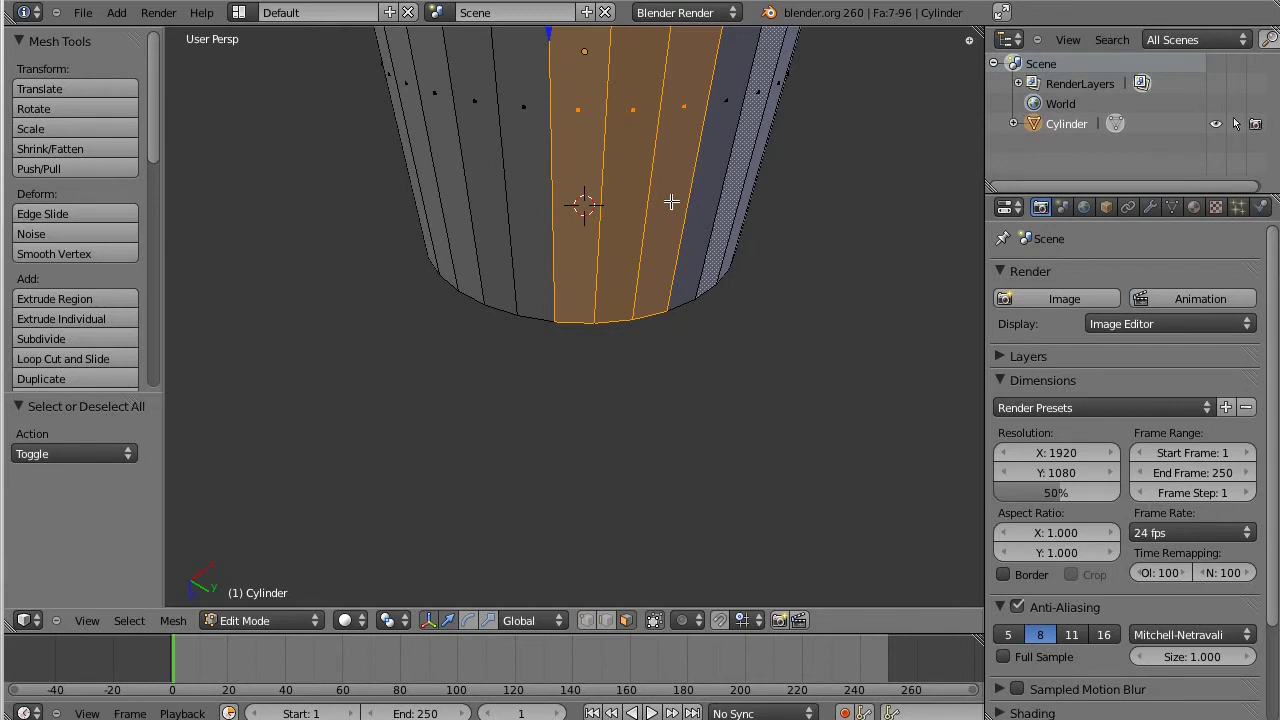
Deselect all of the cylinder's faces in Edit Mode and switch to edge select mode
{"action": "key", "text": "Tab"}
{"action": "key", "text": "Tab"}
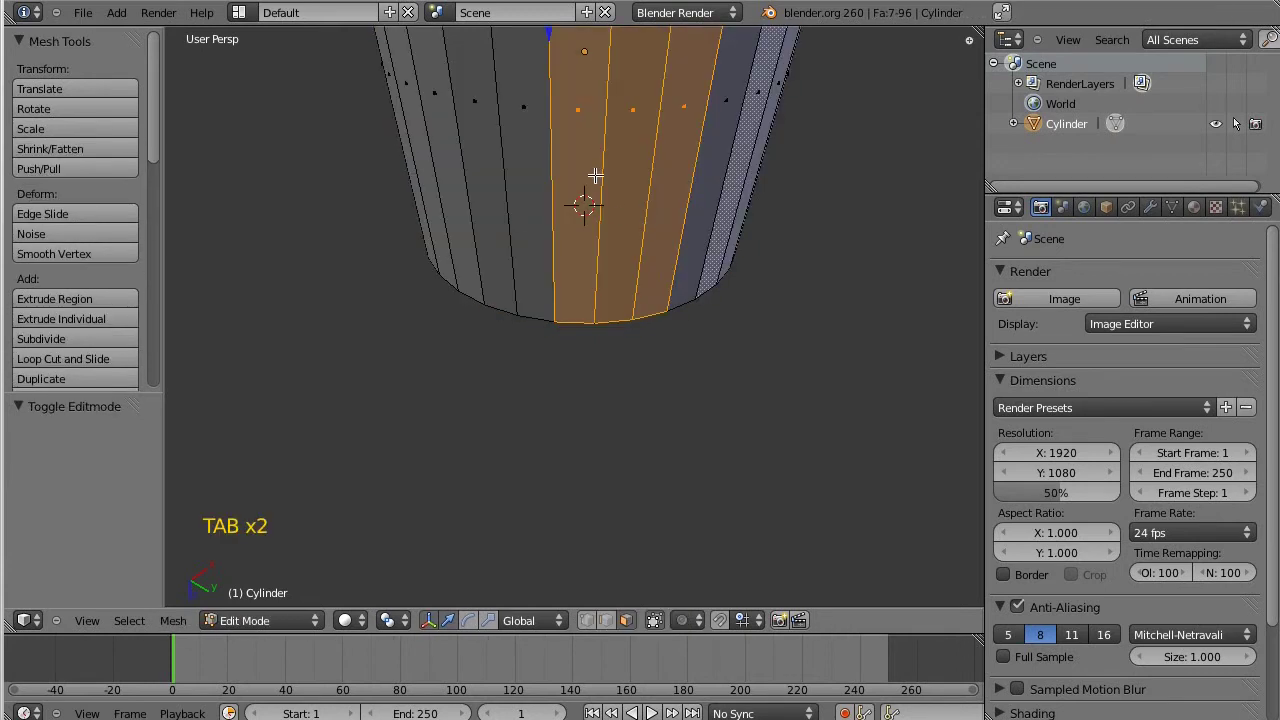
{"action": "key", "text": "a"}
{"action": "key", "text": "a"}
{"action": "key", "text": "a"}
{"action": "left_click", "coordinate": [606, 621]}
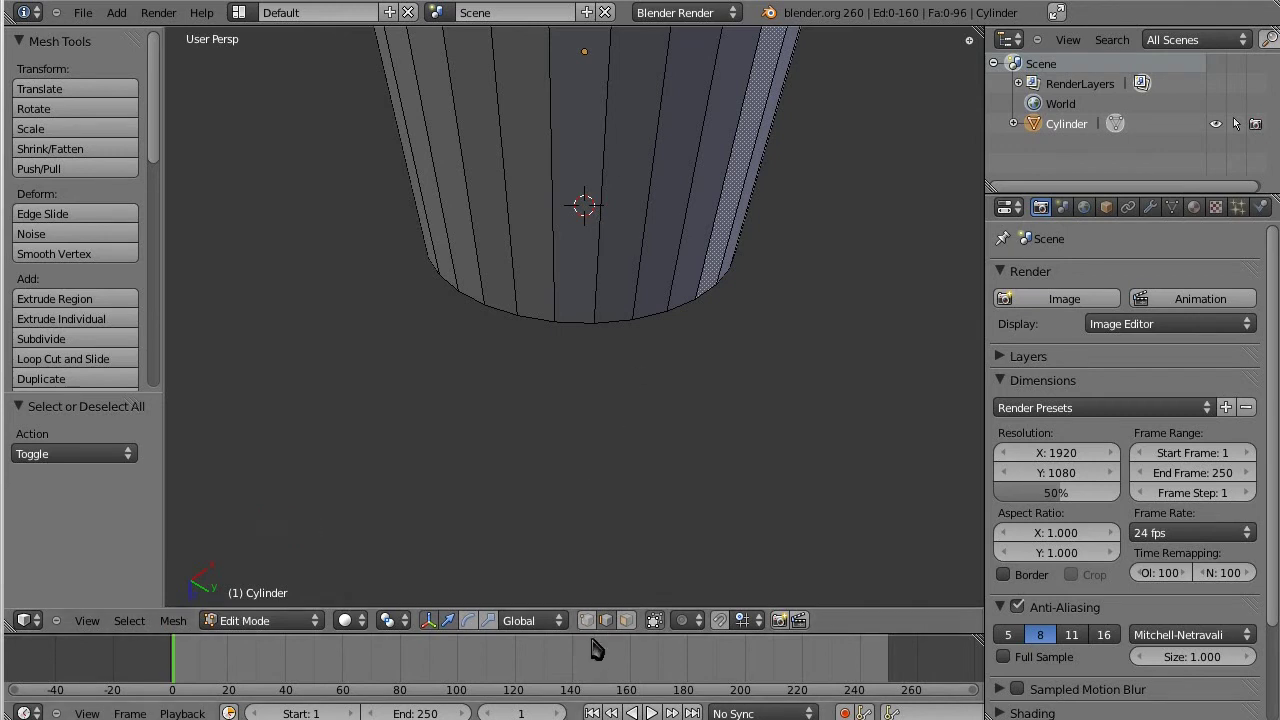
Box-select edges on the cylinder's side with small rectangles drawn across the side wall
{"action": "key", "text": "b"}
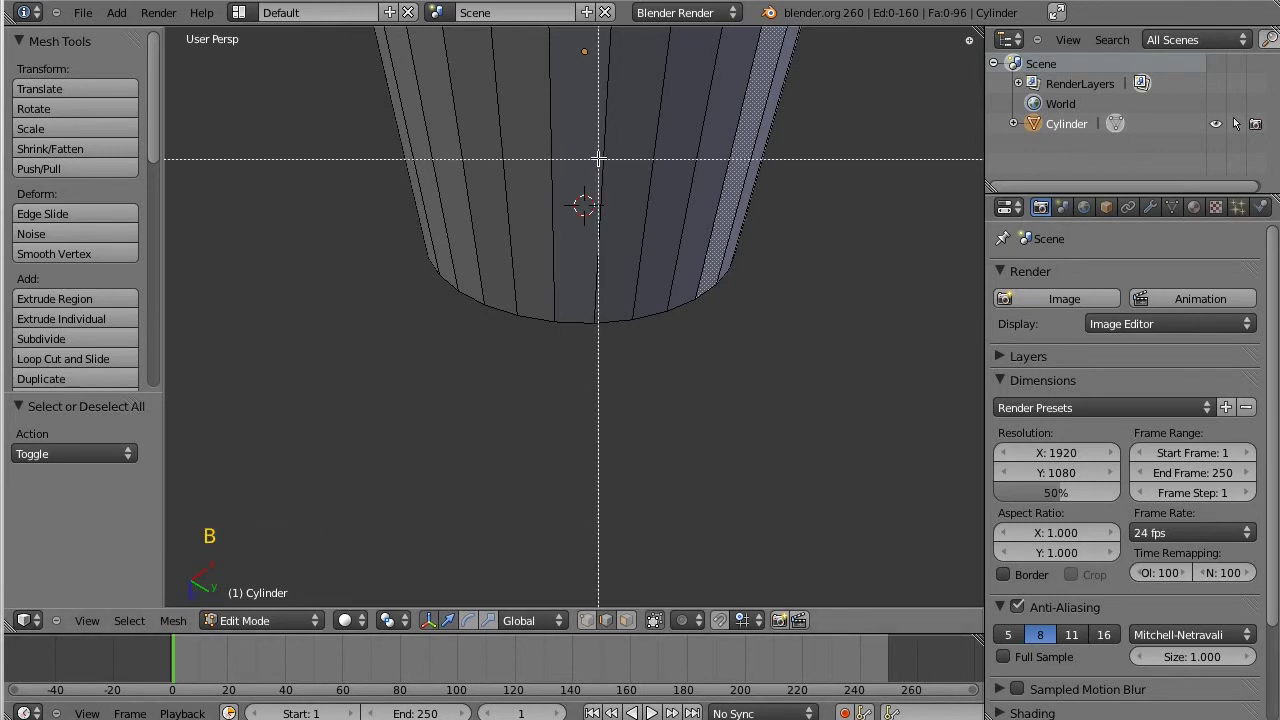
{"action": "left_click_drag", "start_coordinate": [526, 133], "coordinate": [536, 137]}
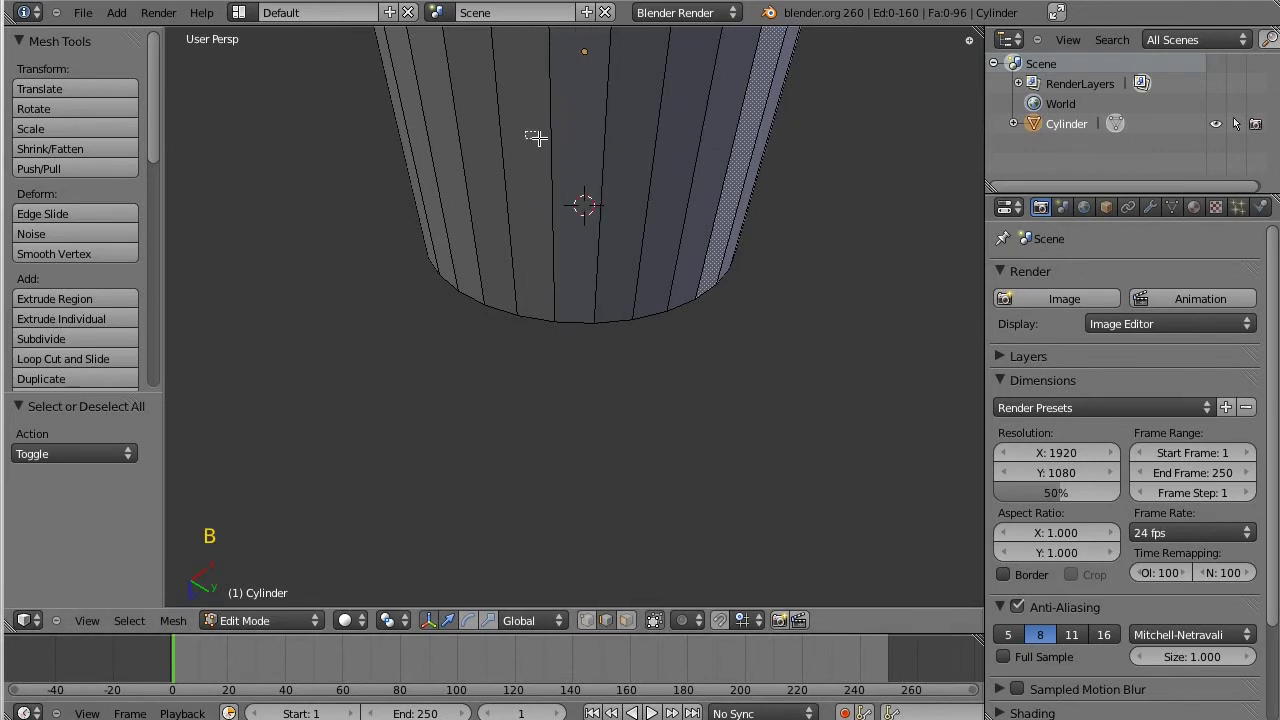
{"action": "left_click_drag", "start_coordinate": [655, 157], "coordinate": [670, 200]}
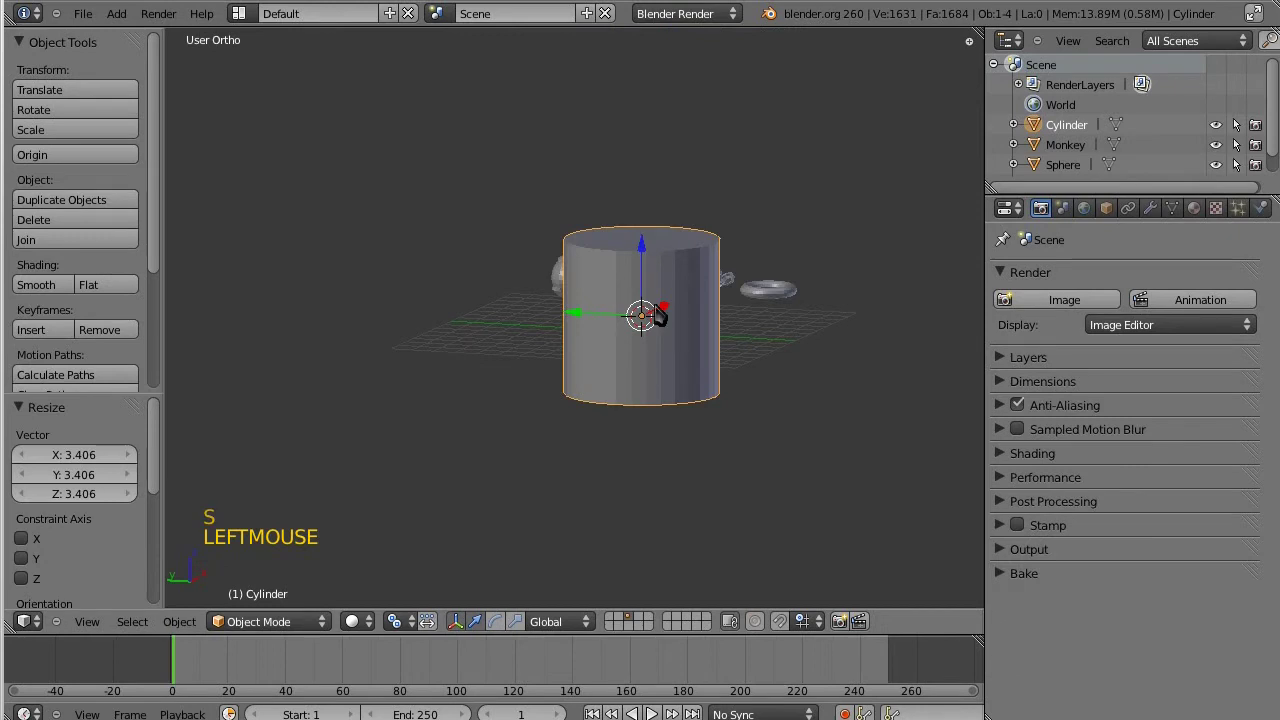
Move the cylinder in front of the other objects by about X 0.168, Y 3.590, Z 0.120
{"action": "middle_click_drag", "start_coordinate": [652, 312], "coordinate": [735, 368]}
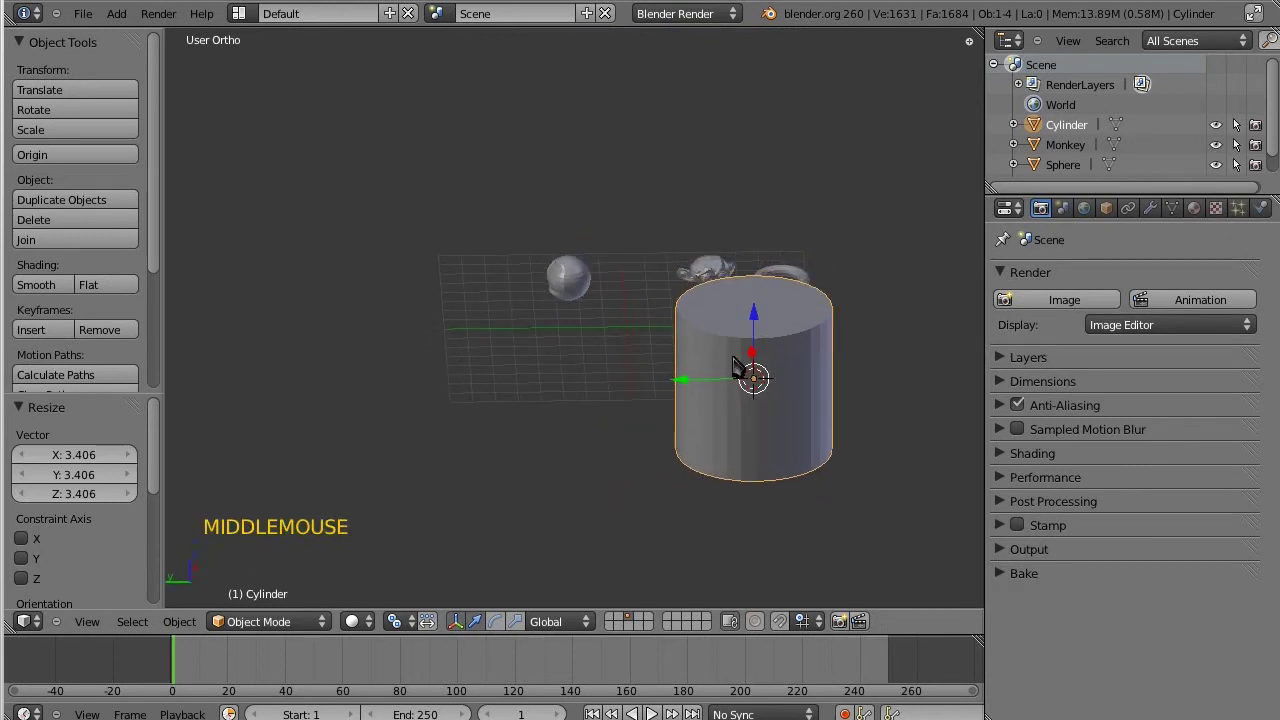
{"action": "key", "text": "g"}
{"action": "left_click", "coordinate": [700, 325]}
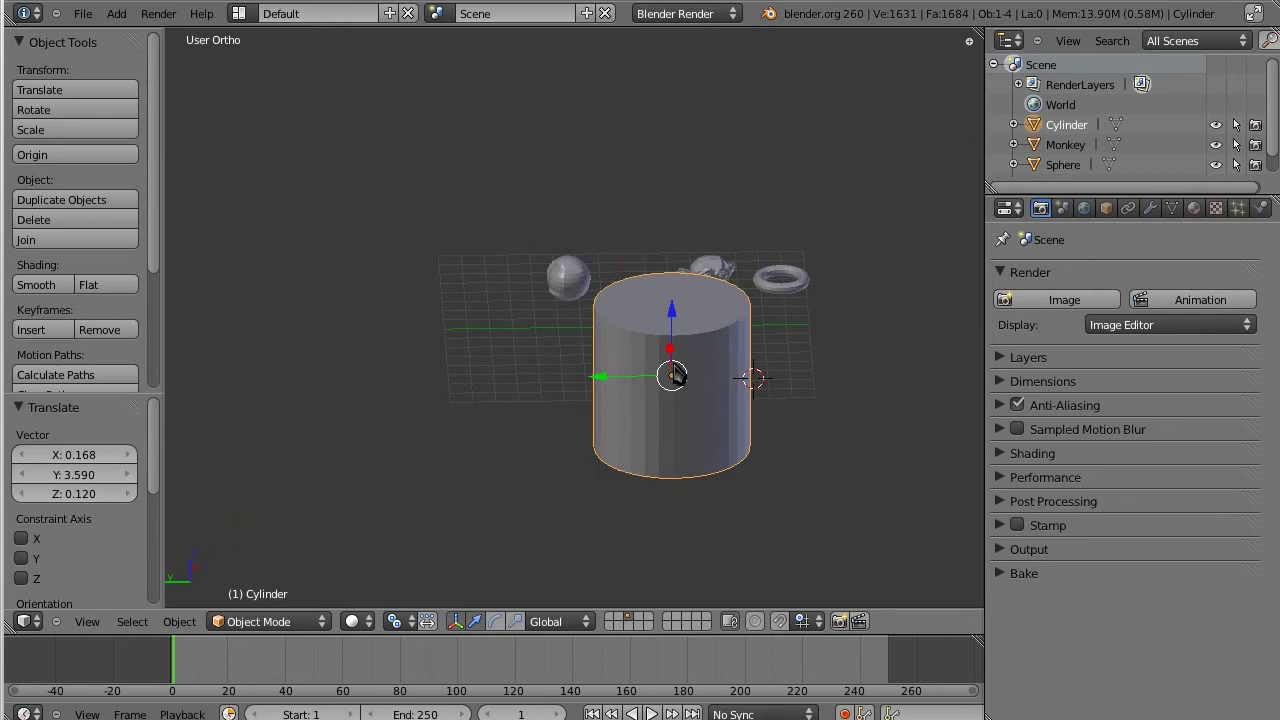
Enter Edit Mode on the cylinder, select several side faces one at a time, and return to Object Mode
{"action": "right_click", "coordinate": [648, 446]}
{"action": "key", "text": "Tab"}
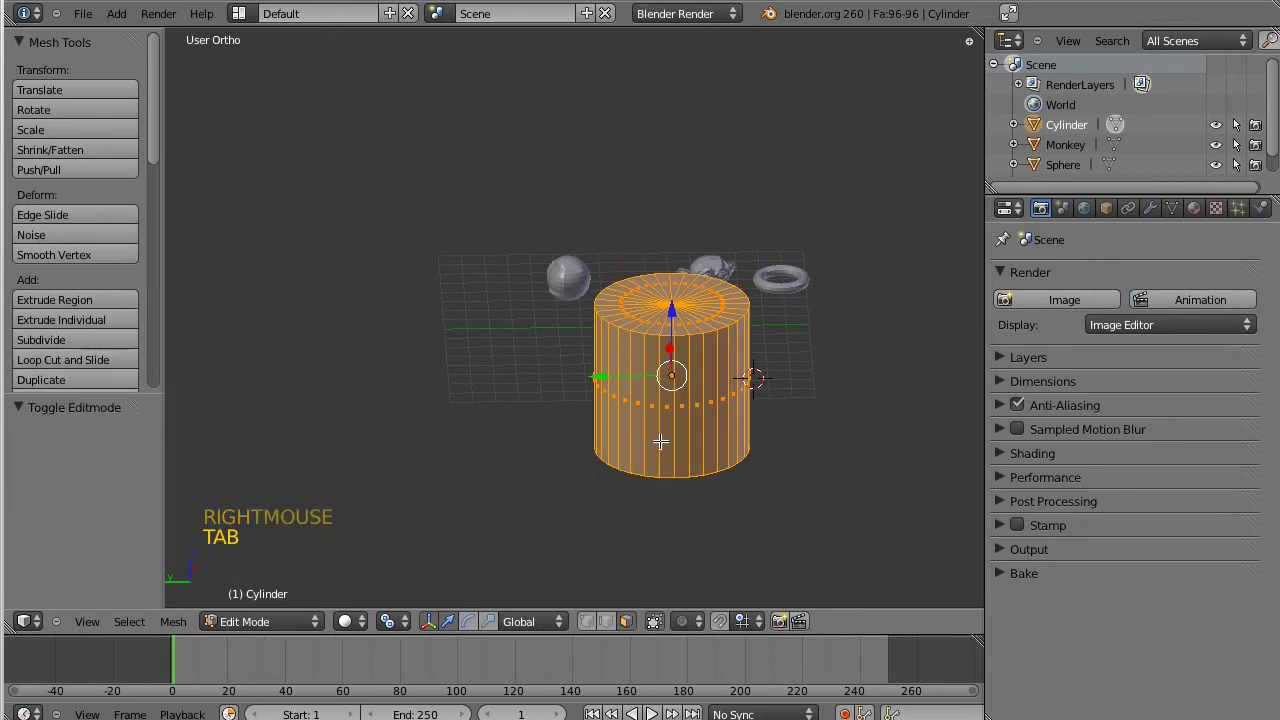
{"action": "right_click", "coordinate": [660, 441]}
{"action": "right_click", "coordinate": [660, 441]}
{"action": "right_click", "coordinate": [684, 428]}
{"action": "right_click", "coordinate": [702, 427]}
{"action": "key", "text": "Tab"}
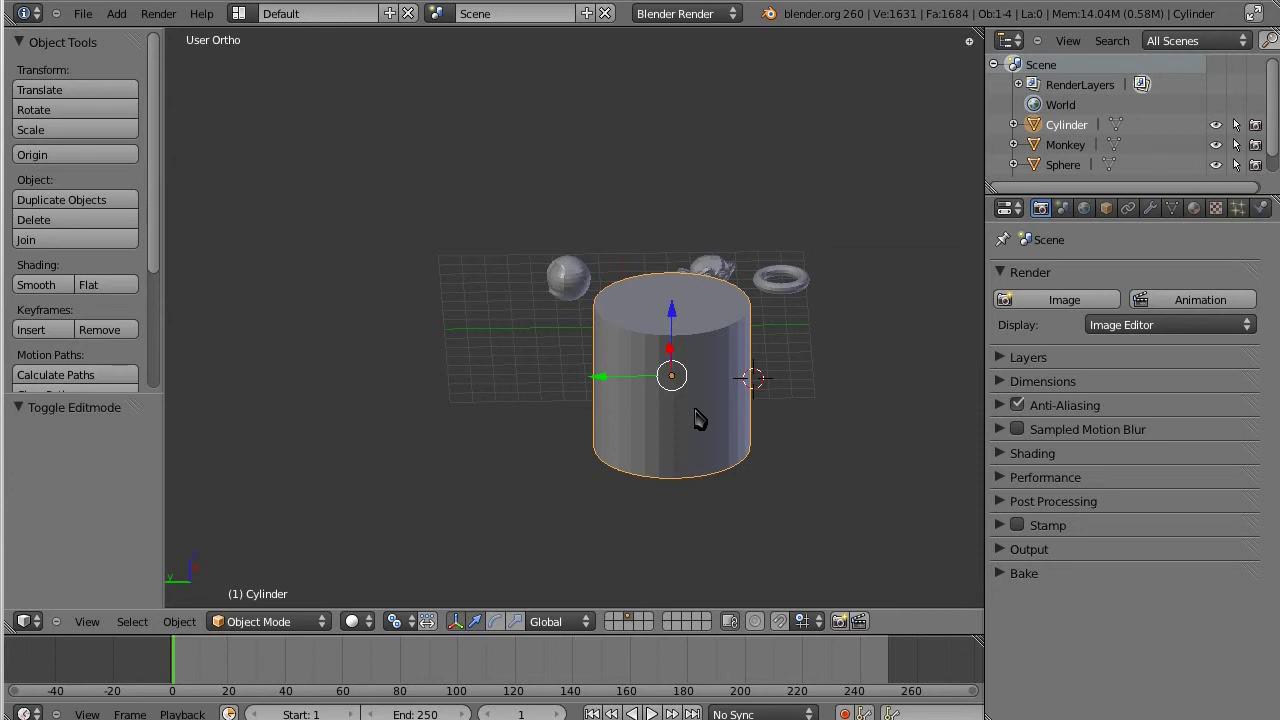
Display the cylinder's 3D view properties, collapsing and expanding the Transform section
{"action": "key", "text": "n"}
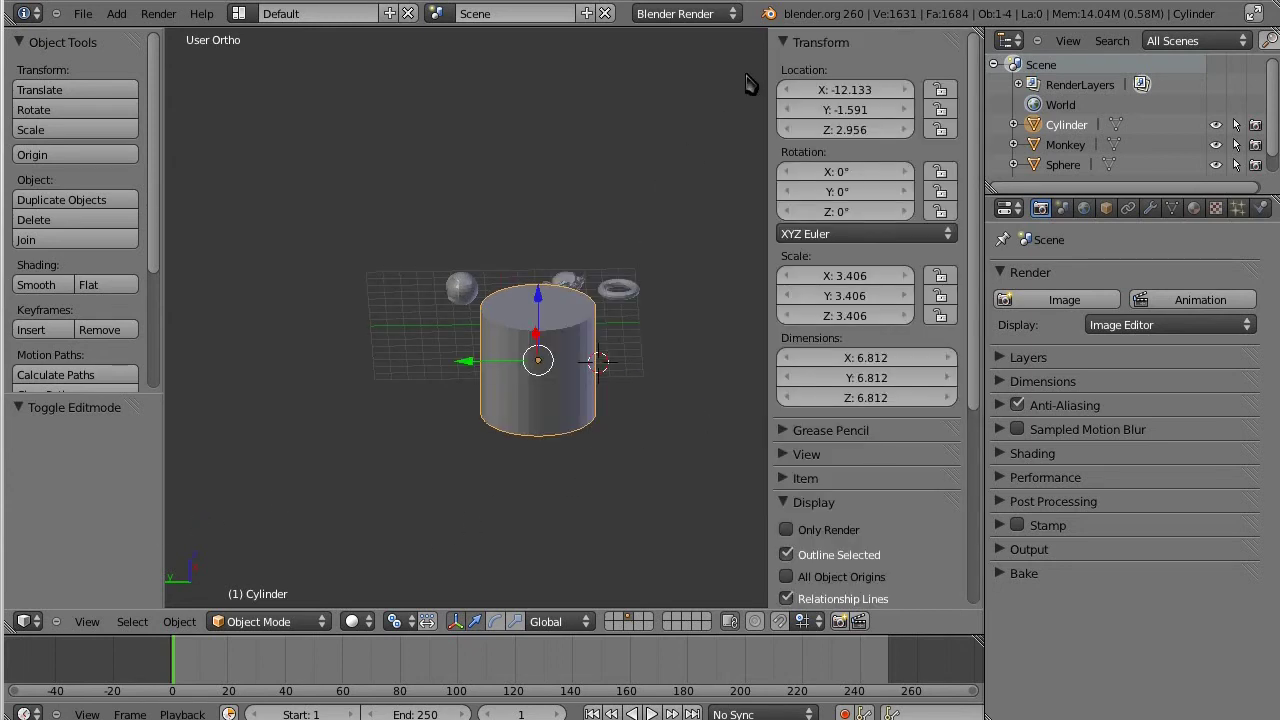
{"action": "left_click", "coordinate": [772, 43]}
{"action": "left_click", "coordinate": [780, 42]}
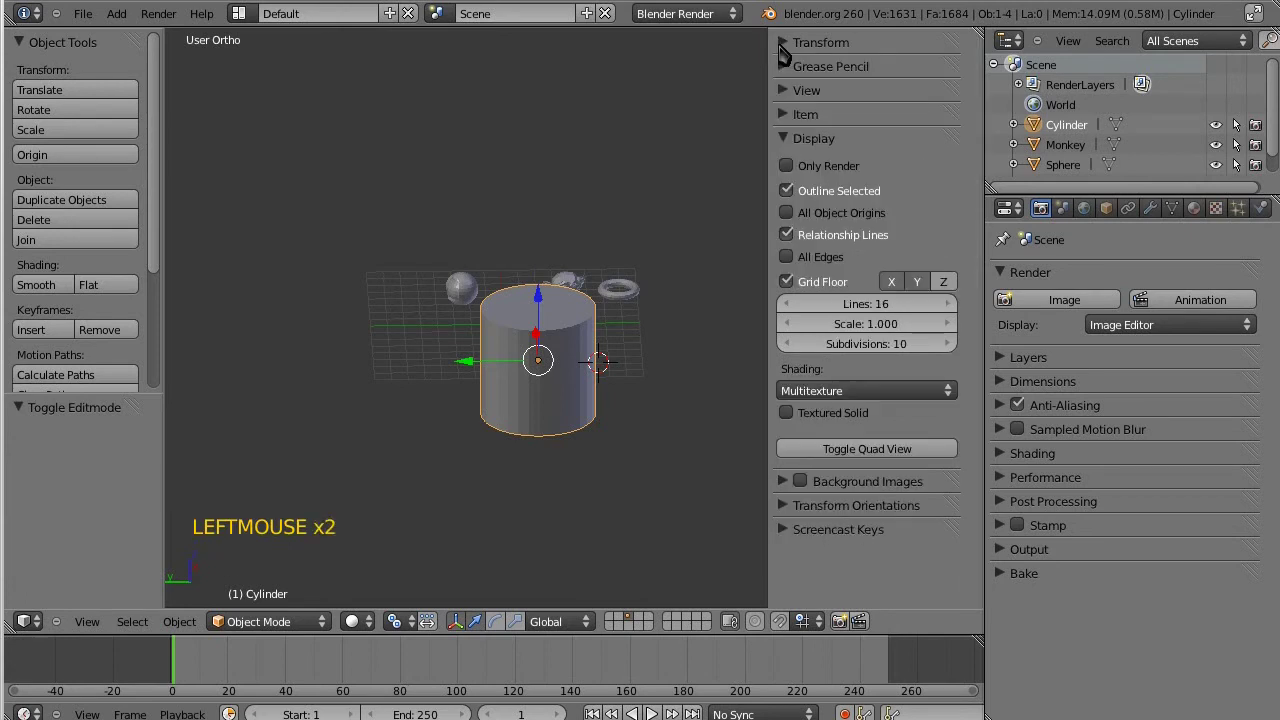
{"action": "left_click", "coordinate": [785, 45]}
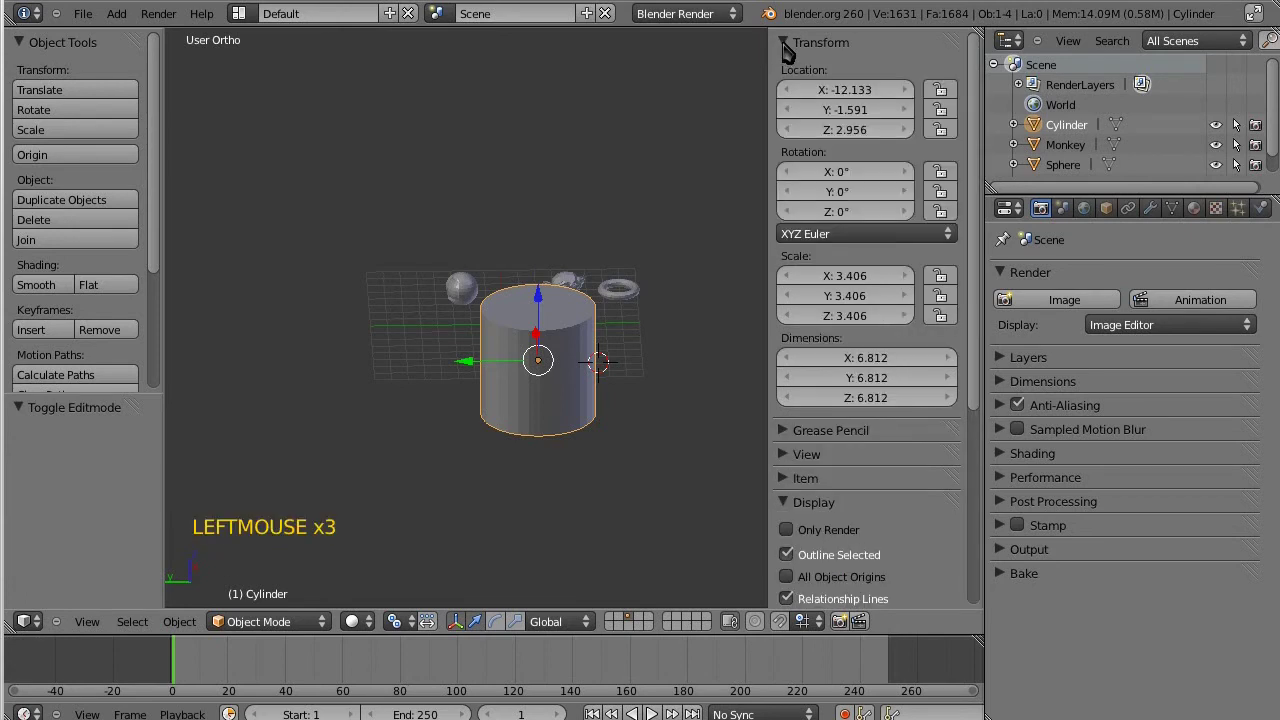
Set the cylinder's location to about -6.934, -2.150, 2.555, X rotation to 1622.634°, and dimensions to 1.373 × 18.253 × 11.132
{"action": "left_click_drag", "start_coordinate": [848, 101], "coordinate": [870, 118]}
{"action": "left_click_drag", "start_coordinate": [857, 130], "coordinate": [870, 172]}
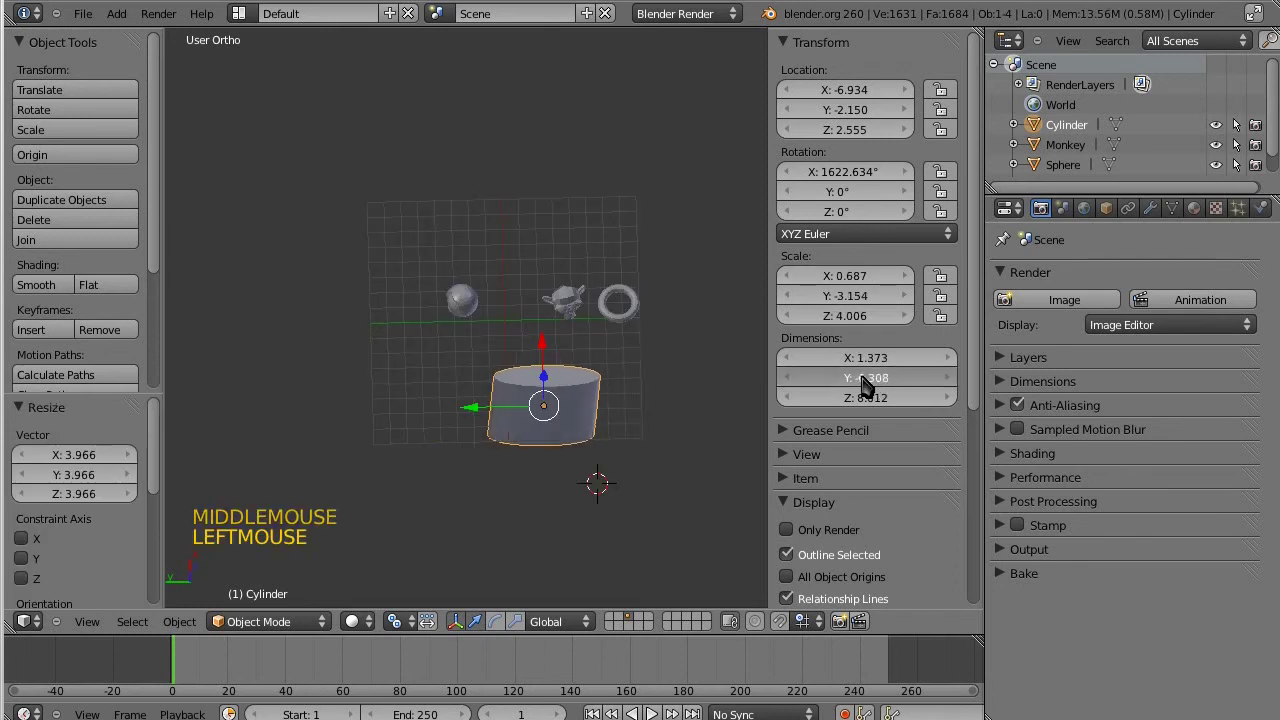
{"action": "left_click_drag", "start_coordinate": [863, 378], "coordinate": [896, 408]}
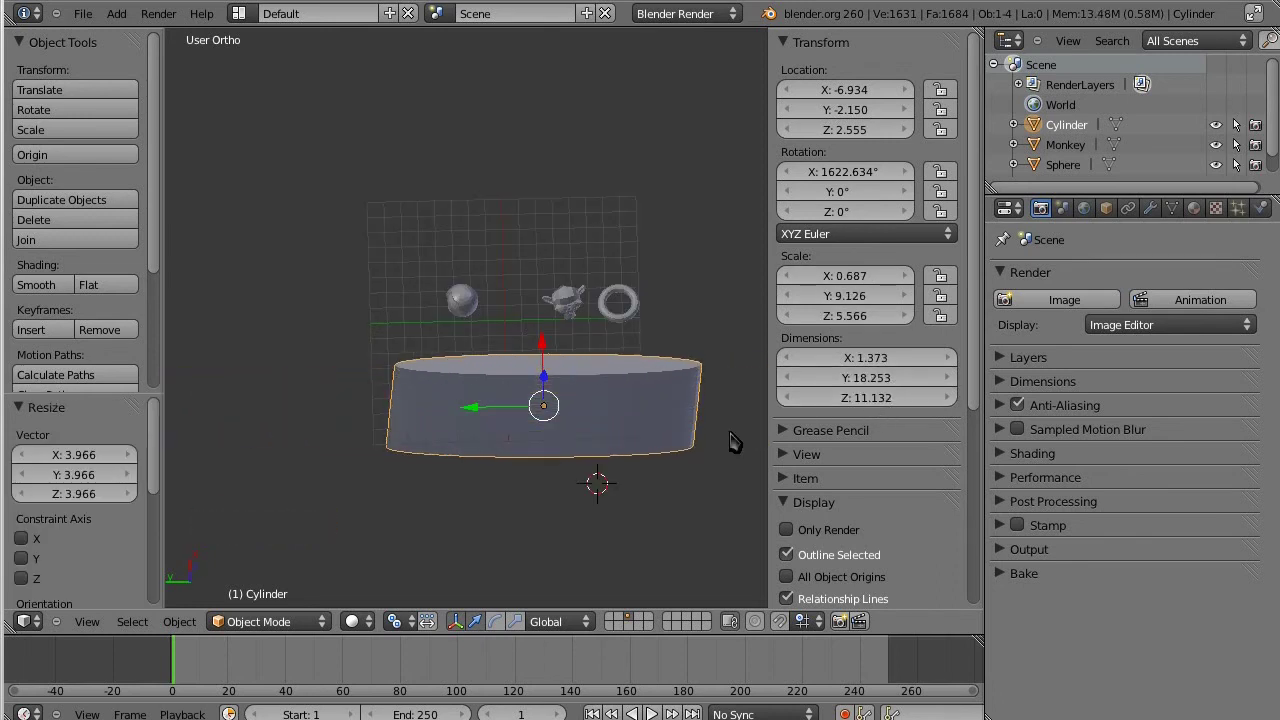
Enter Edit Mode on the stretched cylinder and select neighbouring side faces one after another along its front
{"action": "scroll", "coordinate": [553, 427], "scroll_direction": "down", "scroll_amount": 1}
{"action": "key", "text": "Tab"}
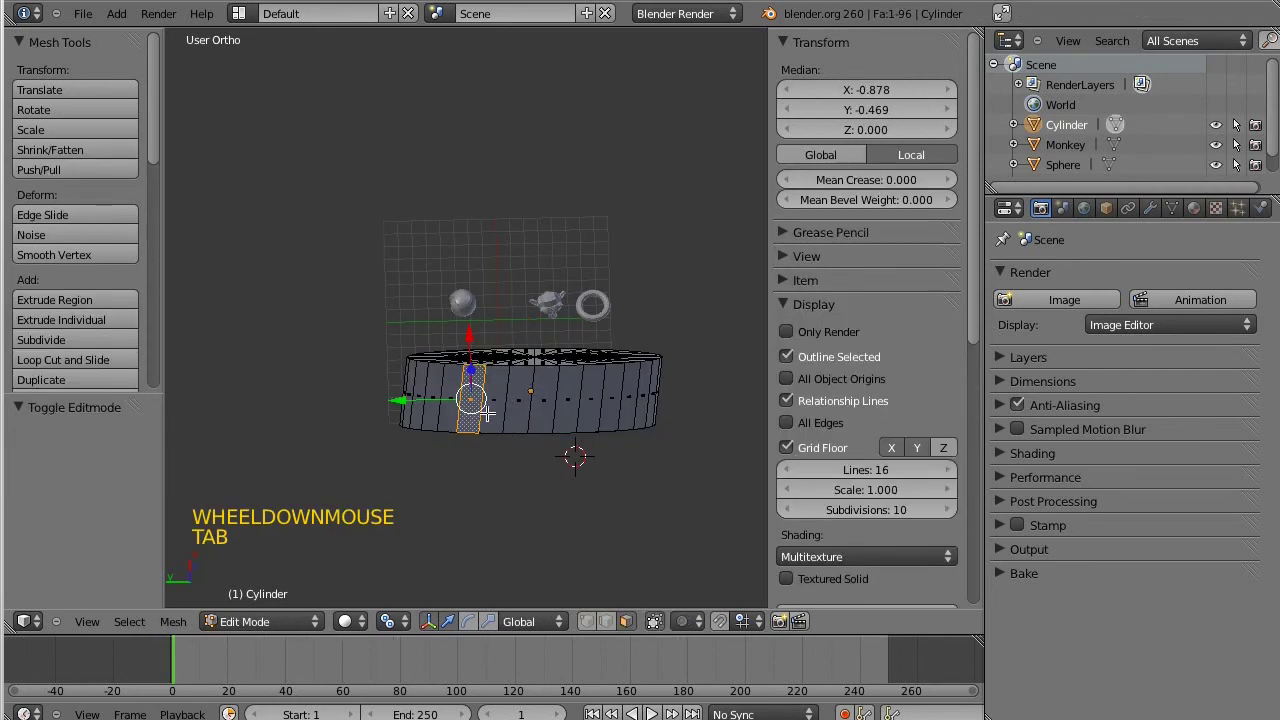
{"action": "right_click", "coordinate": [493, 412]}
{"action": "right_click", "coordinate": [512, 413]}
{"action": "right_click", "coordinate": [535, 414]}
{"action": "right_click", "coordinate": [564, 415]}
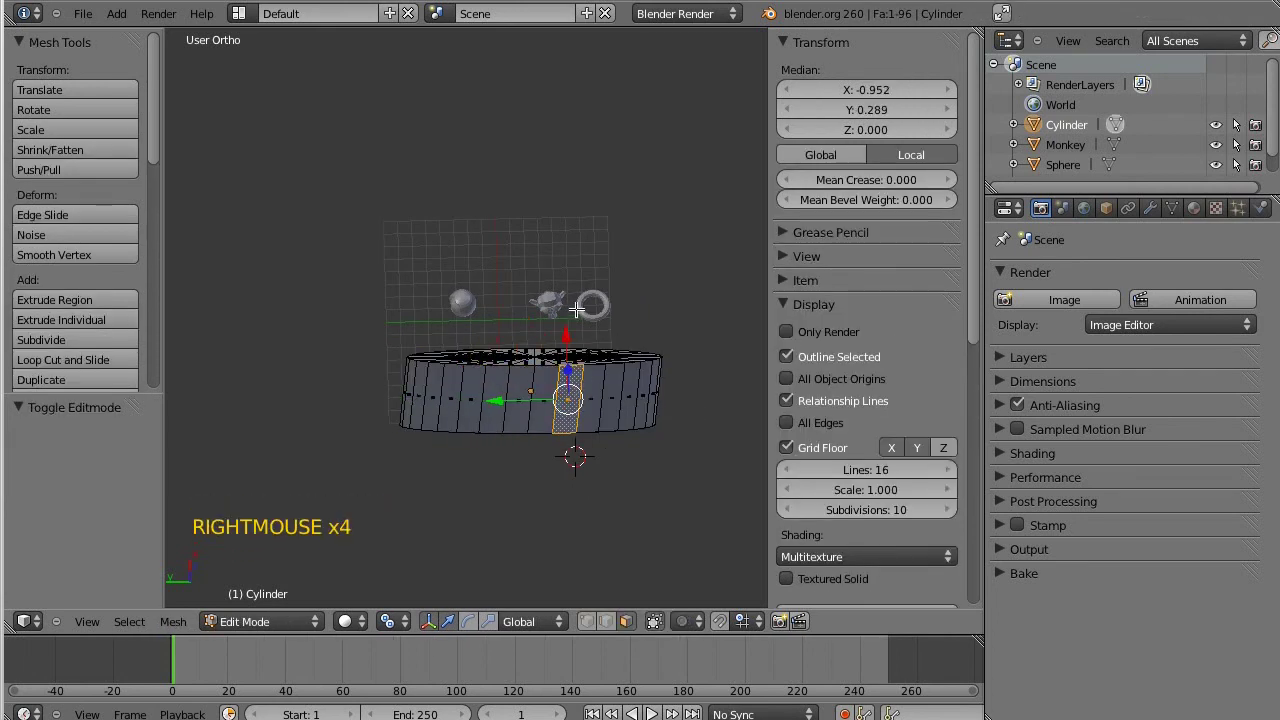
Select six adjacent side faces together, starting at one end of the cylinder and working towards its middle
{"action": "scroll", "coordinate": [576, 311], "scroll_direction": "down", "scroll_amount": 2}
{"action": "middle_click_drag", "start_coordinate": [576, 311], "coordinate": [482, 348]}
{"action": "right_click", "coordinate": [476, 342]}
{"action": "right_click", "coordinate": [436, 332]}
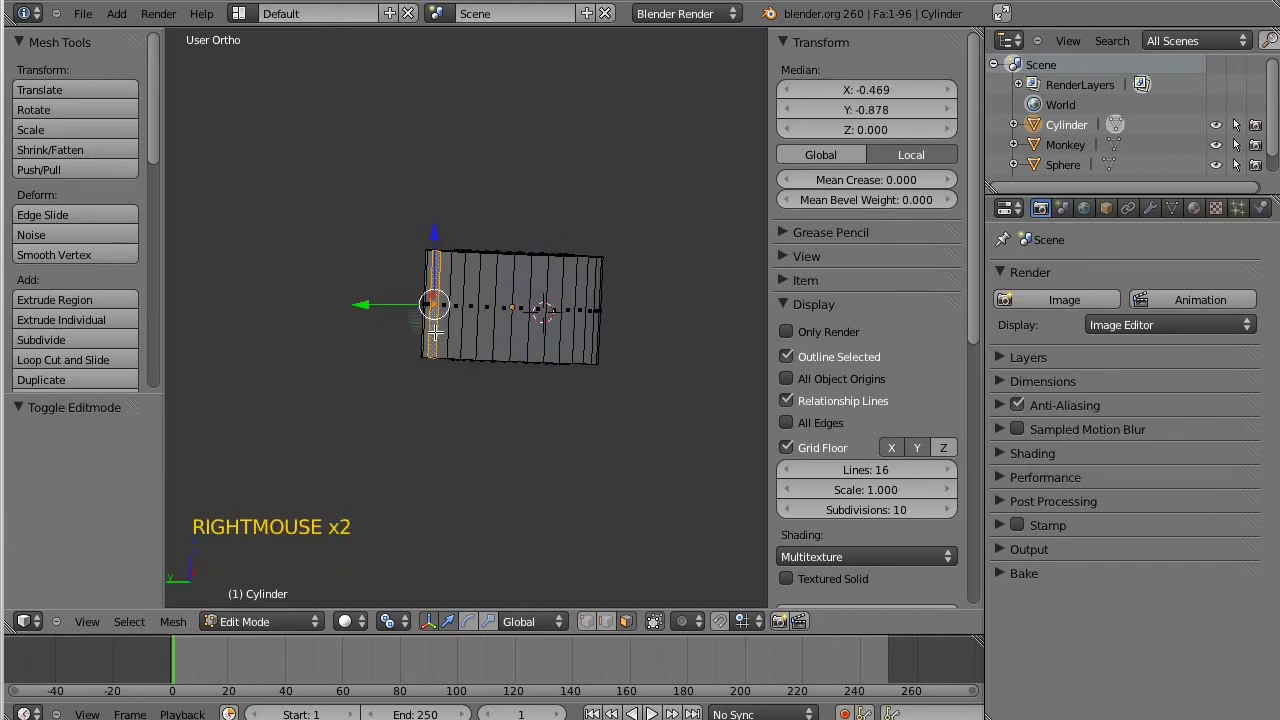
{"action": "right_click", "coordinate": [451, 333], "text": "shift"}
{"action": "right_click", "coordinate": [470, 335], "text": "shift"}
{"action": "right_click", "coordinate": [485, 340], "text": "shift"}
{"action": "right_click", "coordinate": [497, 338], "text": "shift"}
{"action": "right_click", "coordinate": [509, 338], "text": "shift"}
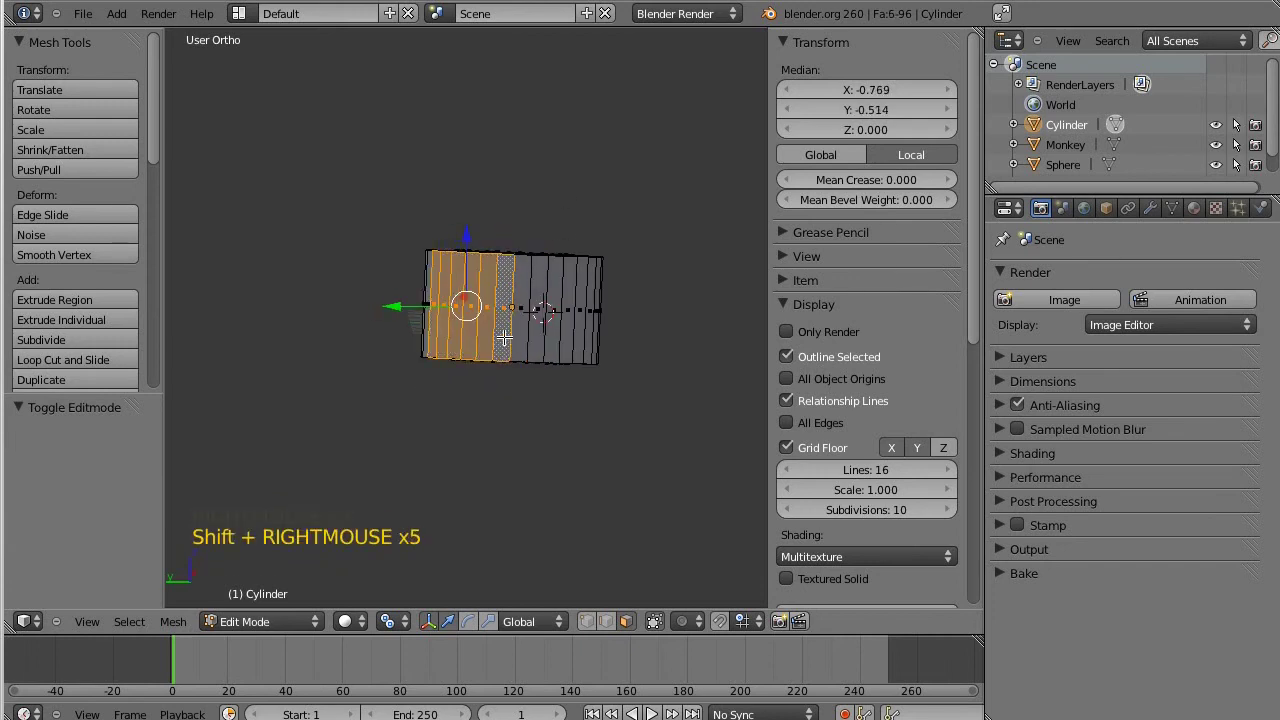
Move the six selected side faces away from the cylinder's body and undo the move
{"action": "key", "text": "g"}
{"action": "left_click", "coordinate": [450, 395]}
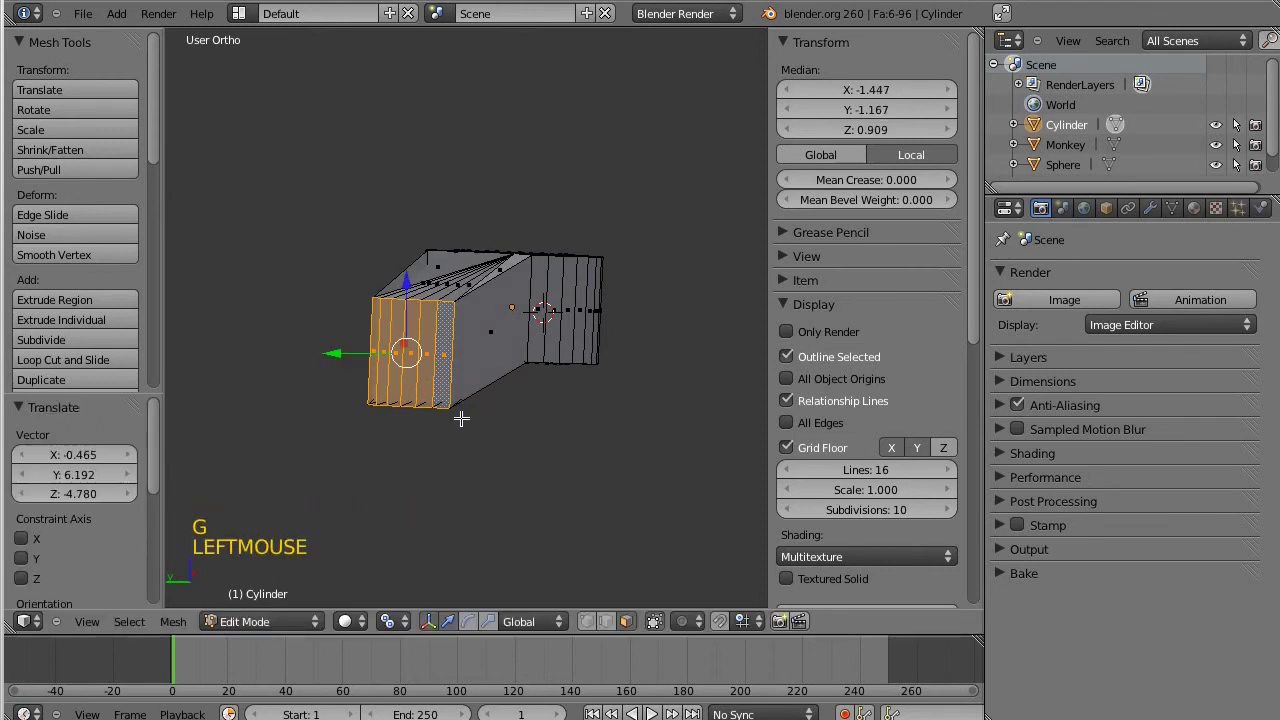
{"action": "key", "text": "ctrl+z"}
Return to Object Mode and enlarge the cylinder's dimensions to about X 43.938, Y 48.731 and Z 15.770
{"action": "key", "text": "Tab"}
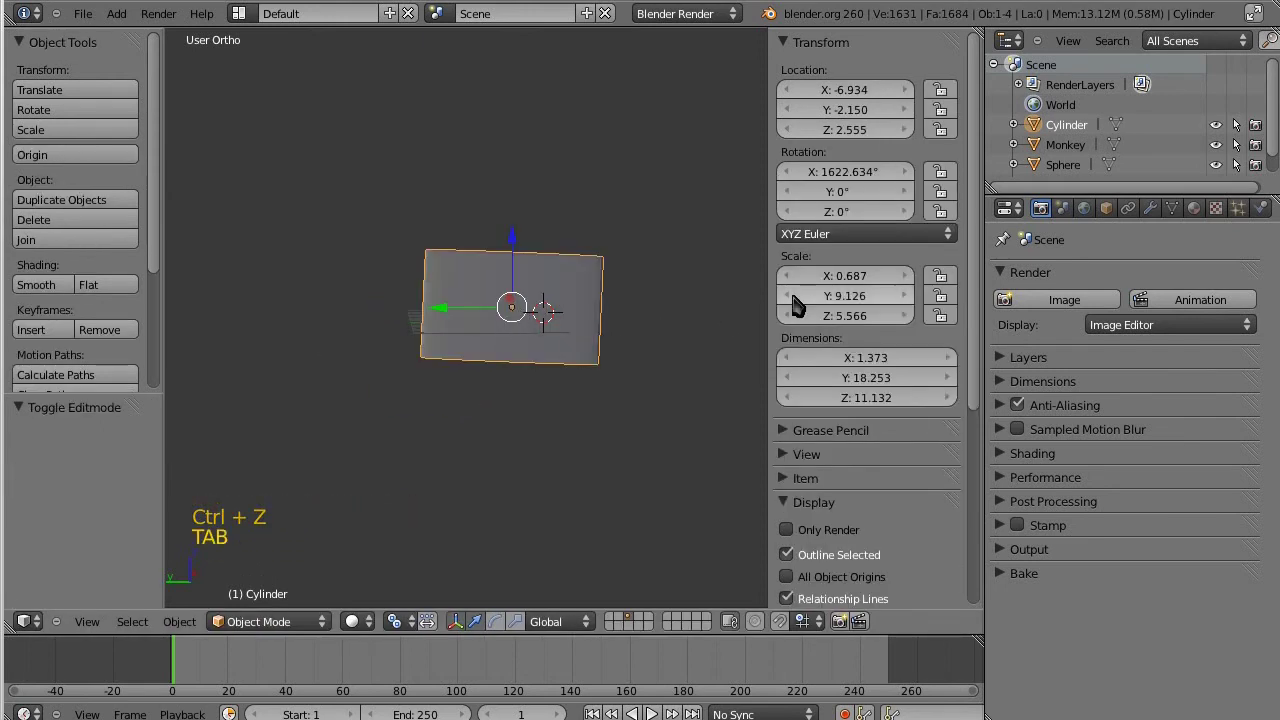
{"action": "middle_click_drag", "start_coordinate": [640, 214], "coordinate": [634, 277]}
{"action": "left_click", "coordinate": [862, 295]}
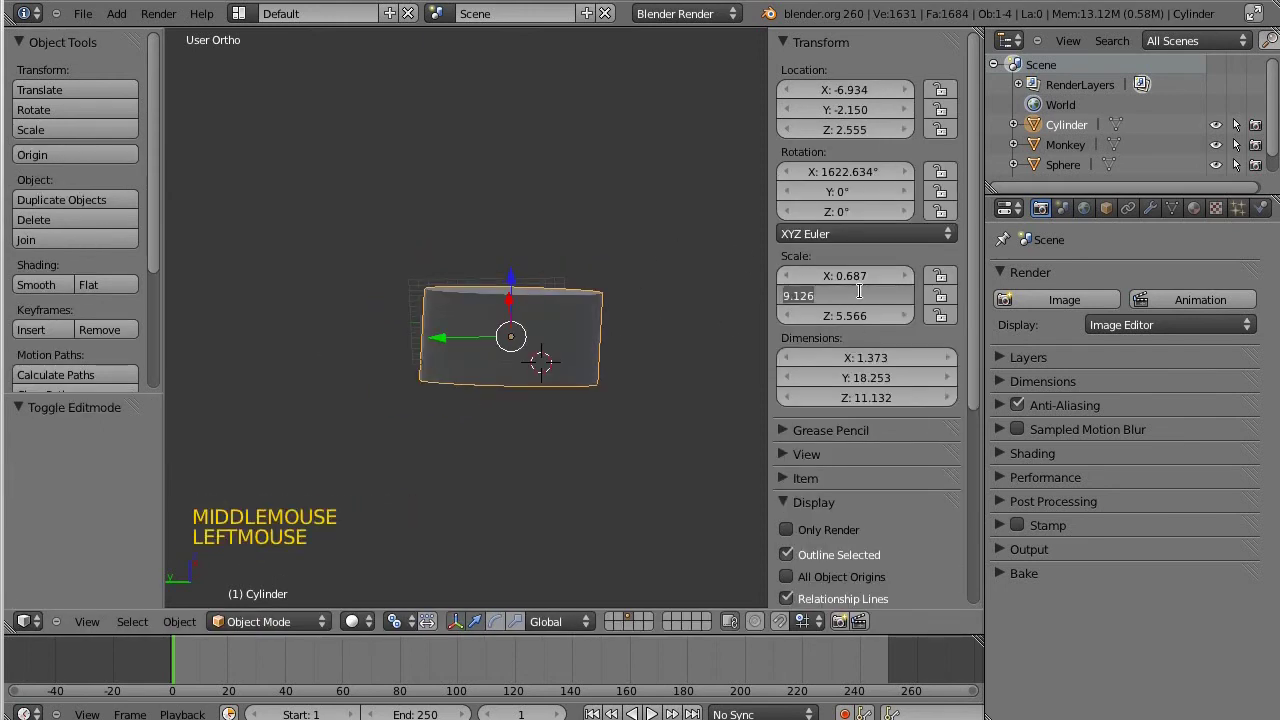
{"action": "left_click_drag", "start_coordinate": [848, 377], "coordinate": [851, 349]}
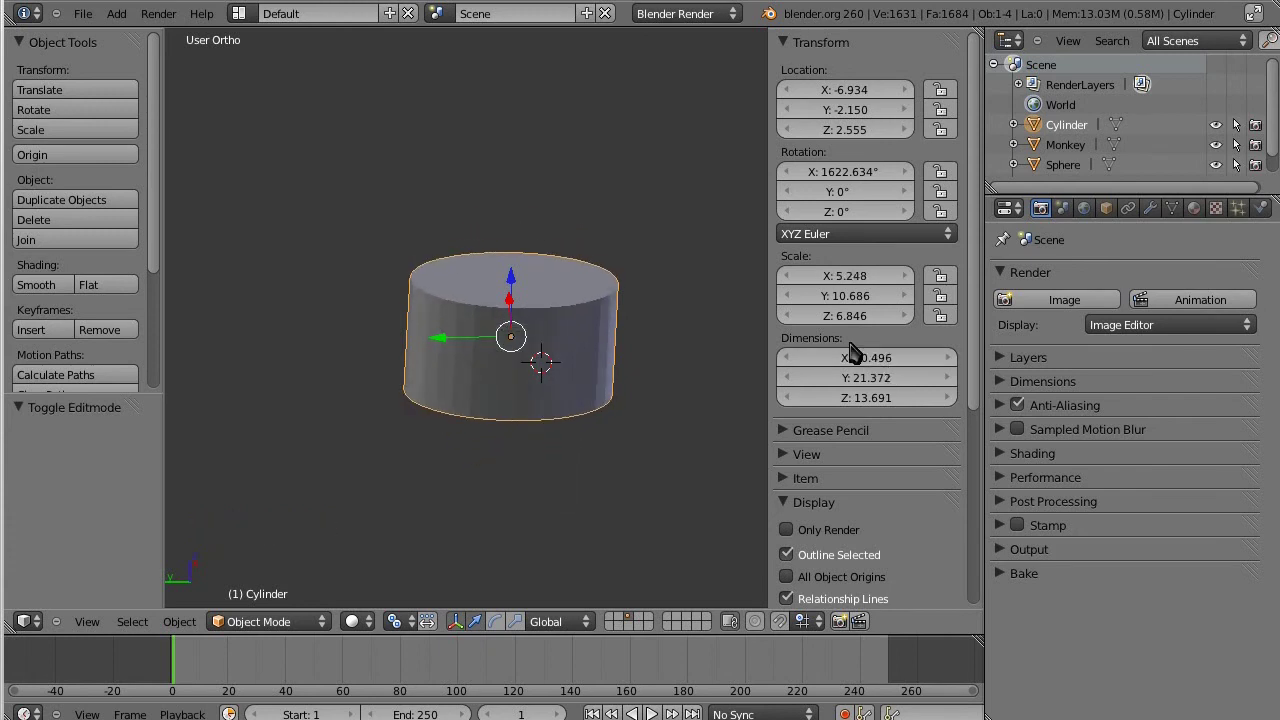
{"action": "middle_click_drag", "start_coordinate": [632, 172], "coordinate": [652, 320]}
{"action": "left_click_drag", "start_coordinate": [868, 379], "coordinate": [880, 354]}
{"action": "middle_click_drag", "start_coordinate": [530, 240], "coordinate": [520, 168]}
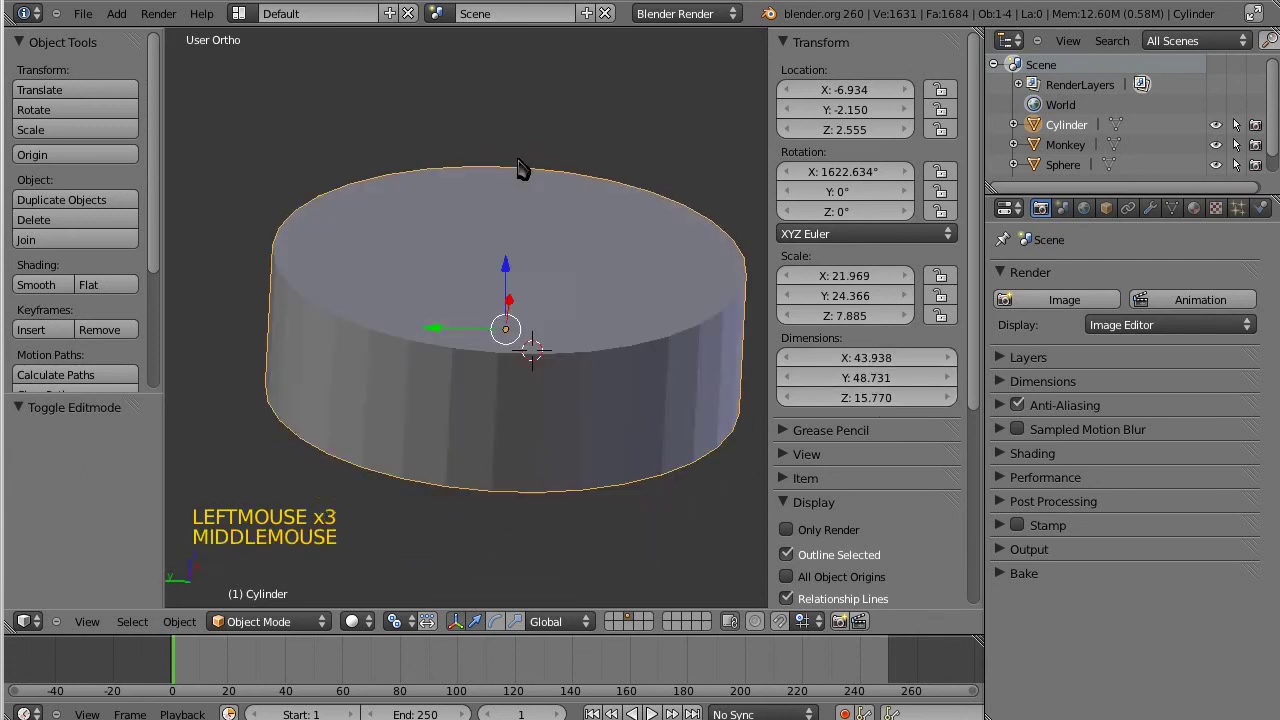
Flatten the cylinder into a thin disc by reducing its Z dimension to about 1.530
{"action": "scroll", "coordinate": [520, 180], "scroll_direction": "up", "scroll_amount": 1}
{"action": "scroll", "coordinate": [522, 188], "scroll_direction": "down", "scroll_amount": 5}
{"action": "mouse_move", "coordinate": [845, 399]}
{"action": "left_mouse_down"}
{"action": "mouse_move", "coordinate": [873, 412]}
{"action": "mouse_move", "coordinate": [770, 417]}
{"action": "mouse_move", "coordinate": [856, 420]}
{"action": "left_mouse_up"}
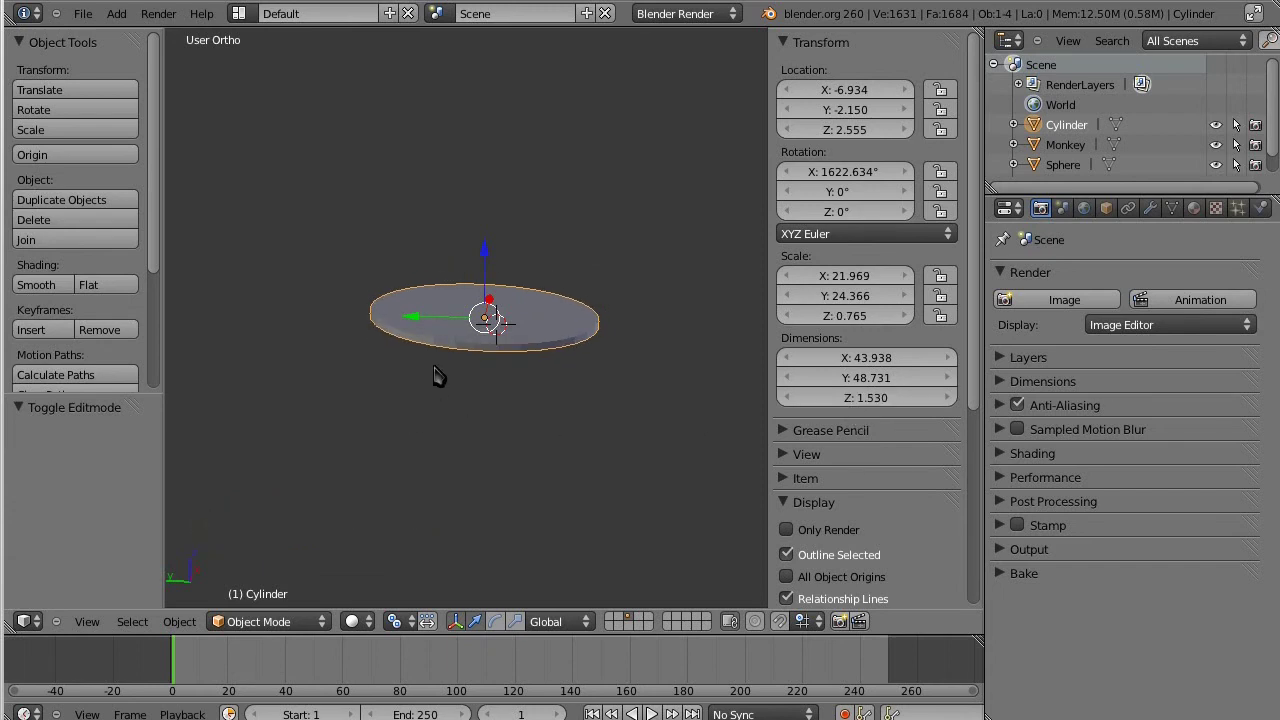
Move the disc beneath the other objects to about X -1.908, Y -2.155, Z -9.452
{"action": "key", "text": "g"}
{"action": "left_click", "coordinate": [502, 415]}
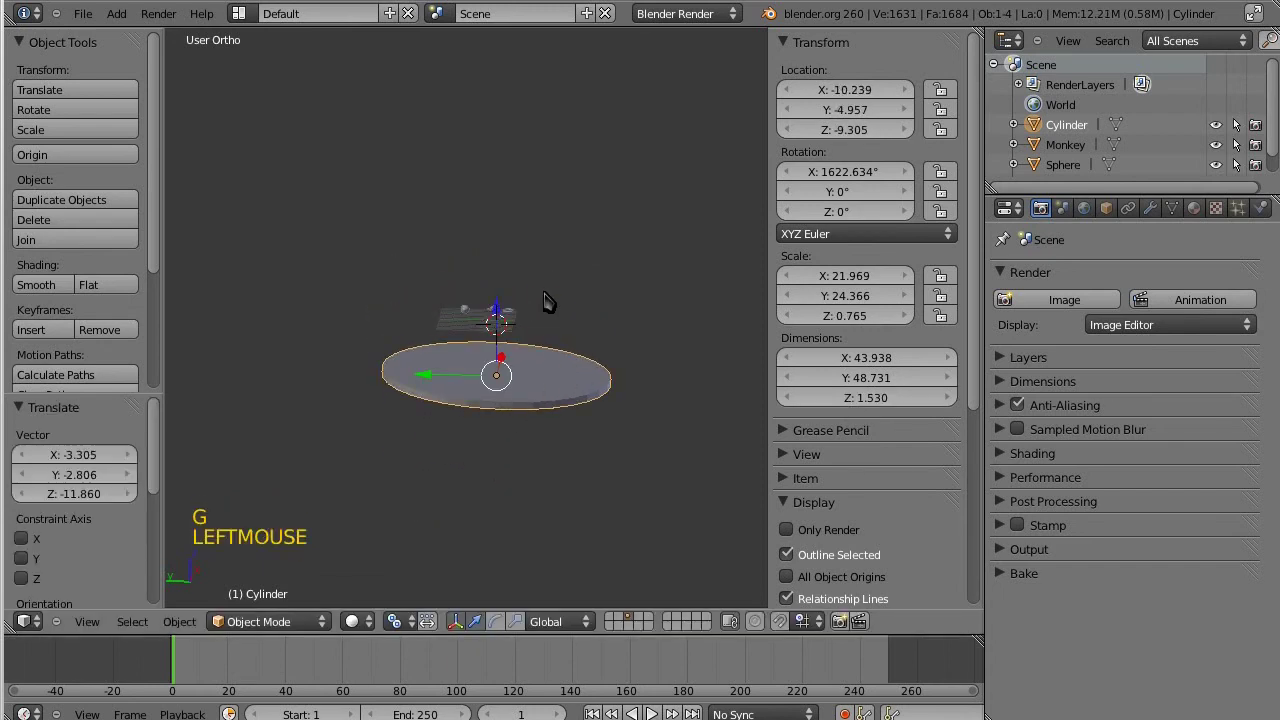
{"action": "middle_click_drag", "start_coordinate": [545, 302], "coordinate": [546, 237]}
{"action": "key", "text": "g"}
{"action": "left_click", "coordinate": [522, 352]}
Move the disc off-centre beneath the other objects, to about X -9.701, Y 9.801, Z -9.859
{"action": "scroll", "coordinate": [518, 345], "scroll_direction": "up", "scroll_amount": 6}
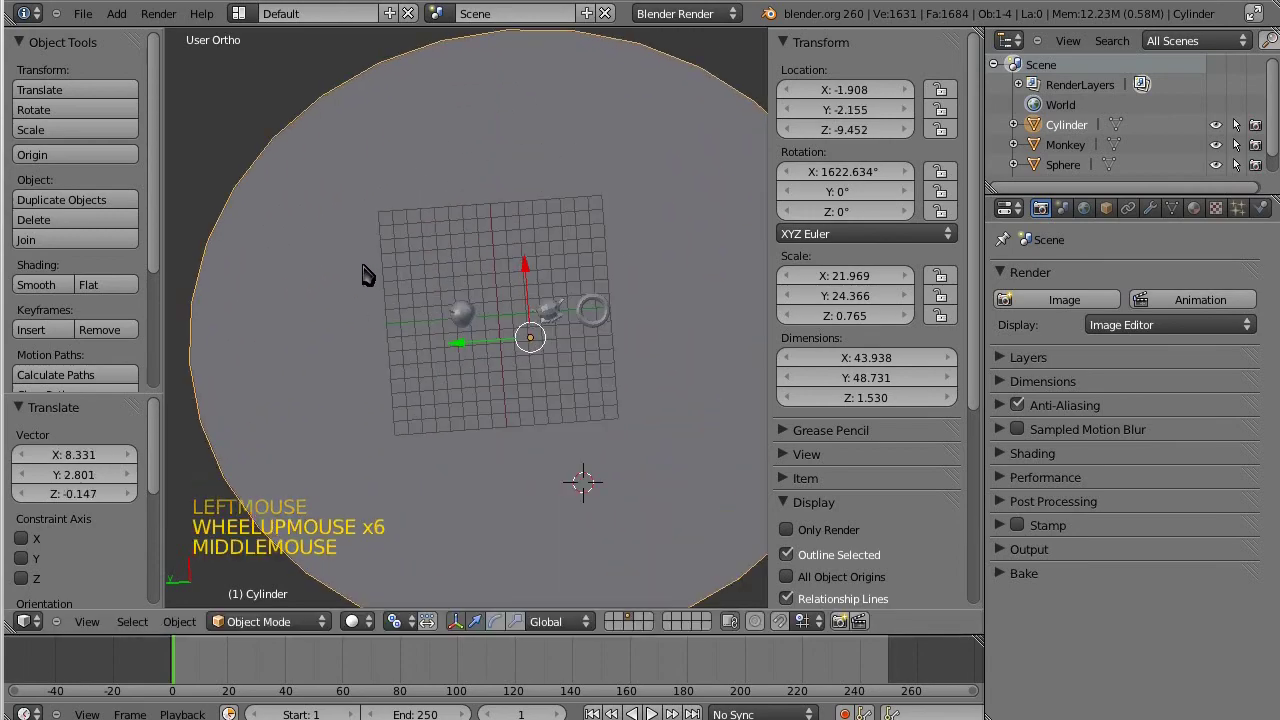
{"action": "middle_click_drag", "start_coordinate": [366, 274], "coordinate": [512, 357]}
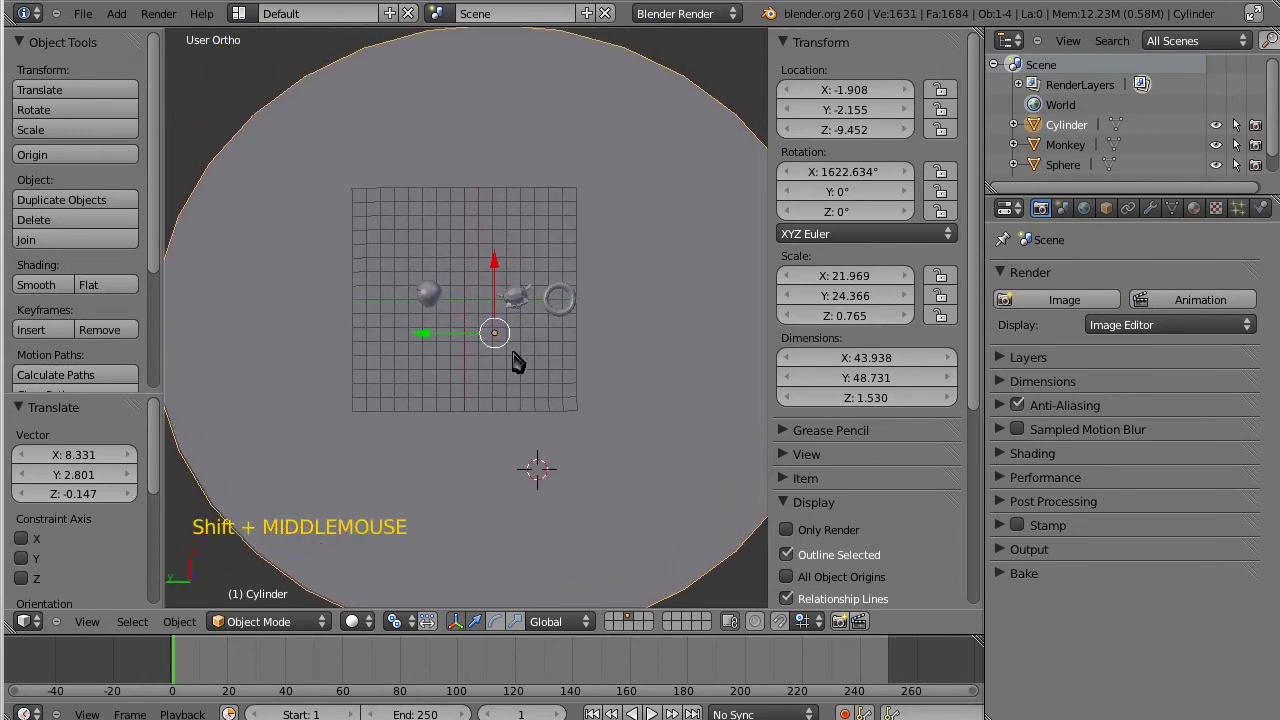
{"action": "key", "text": "g"}
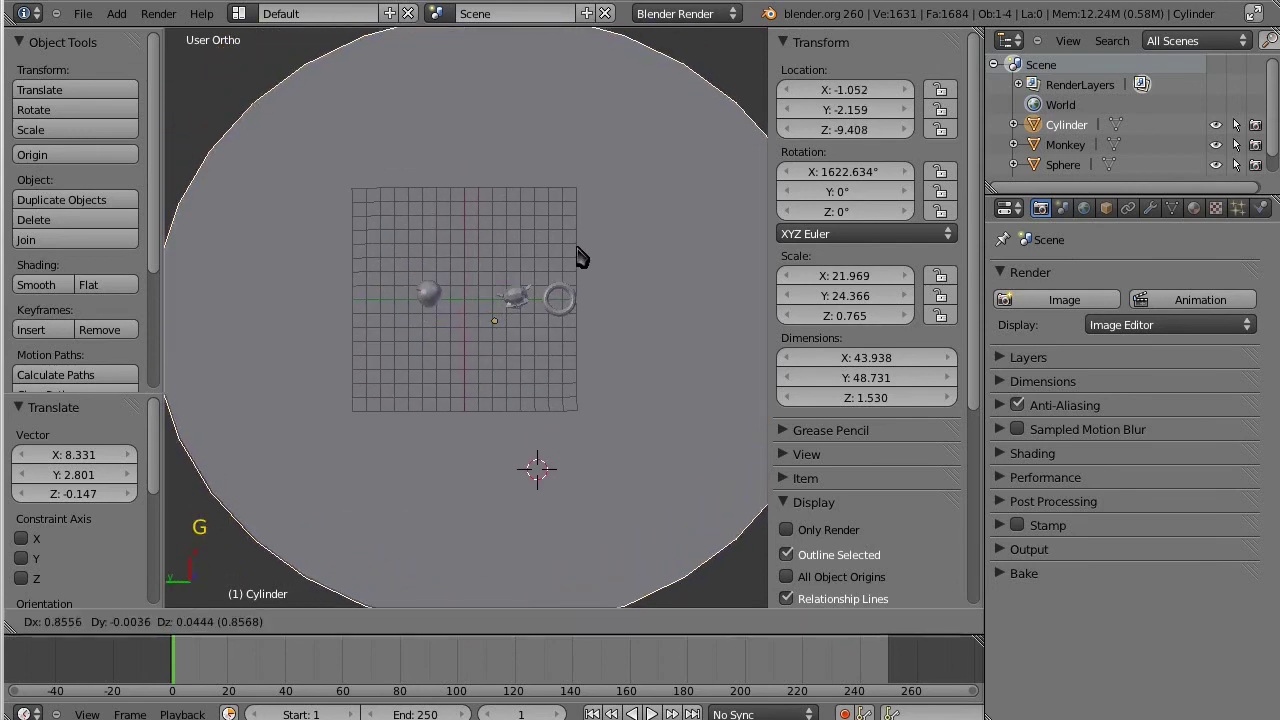
{"action": "left_click", "coordinate": [414, 380]}
Scale the disc up uniformly by a factor of about 1.292
{"action": "key", "text": "s"}
{"action": "key", "text": "s"}
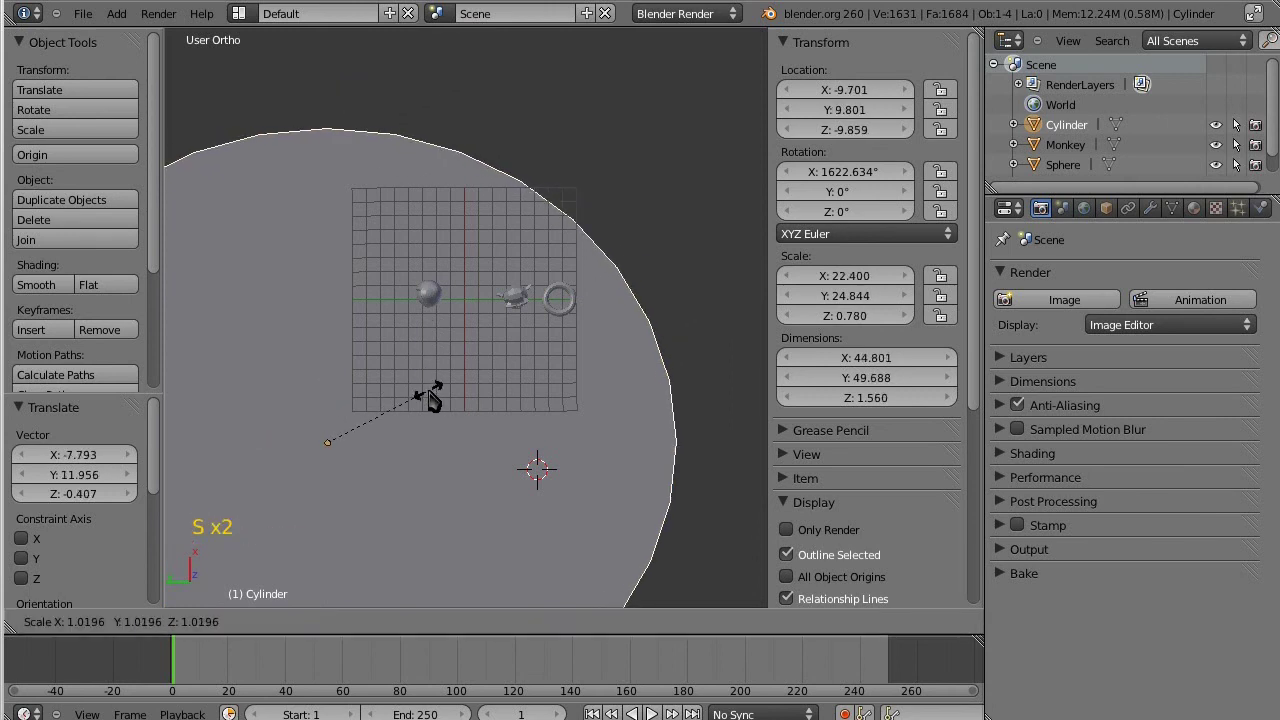
{"action": "left_click", "coordinate": [470, 380]}
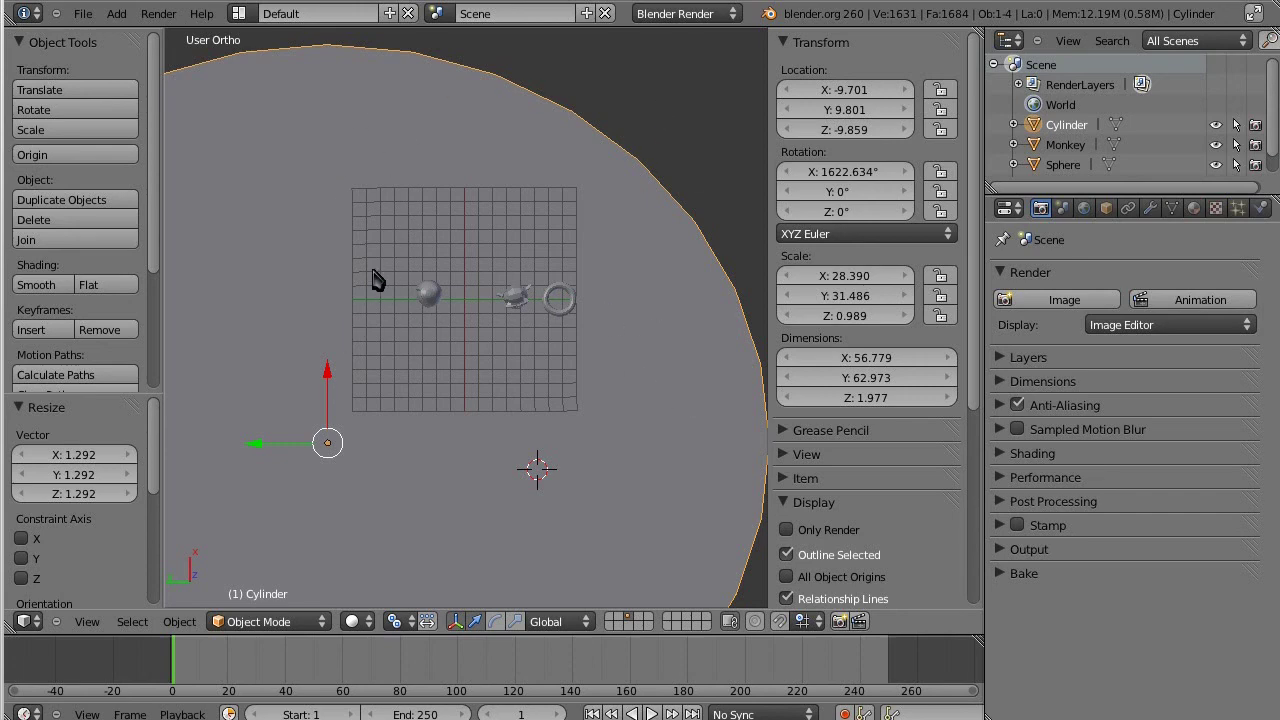
Thicken the disc by raising its Z dimension to about 5.020
{"action": "scroll", "coordinate": [433, 276], "scroll_direction": "up", "scroll_amount": 6}
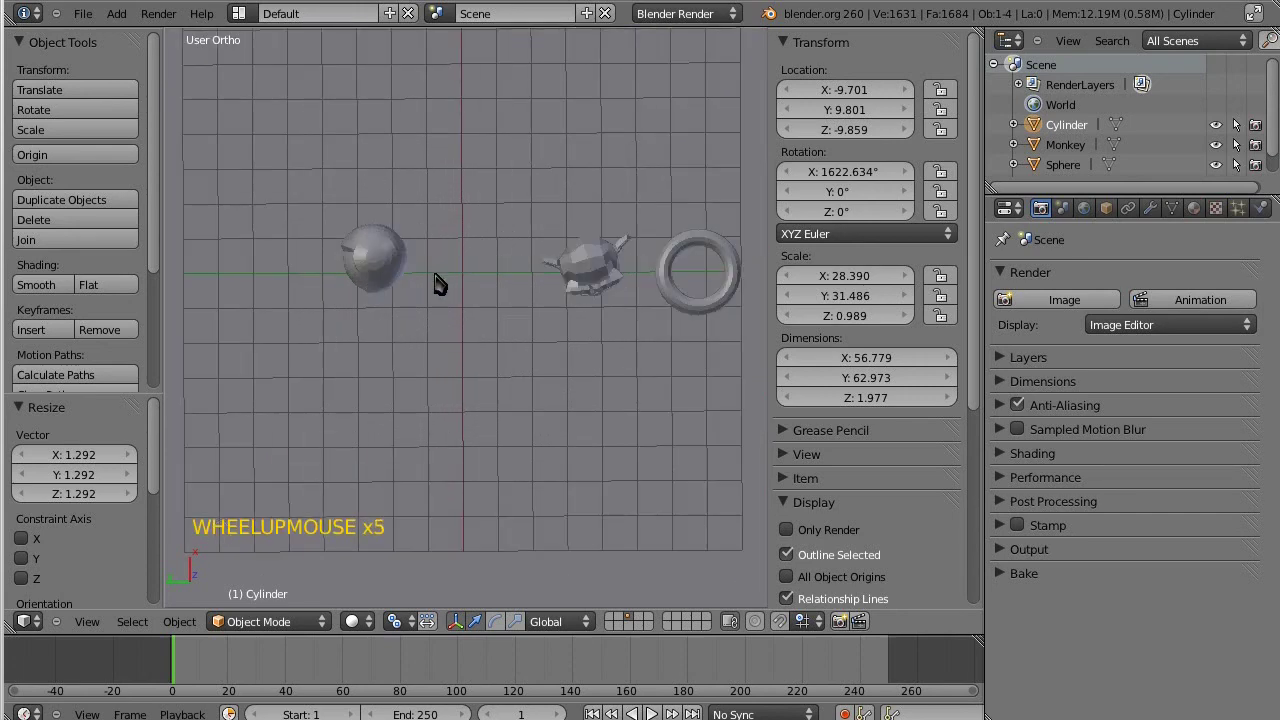
{"action": "scroll", "coordinate": [440, 284], "scroll_direction": "down", "scroll_amount": 6}
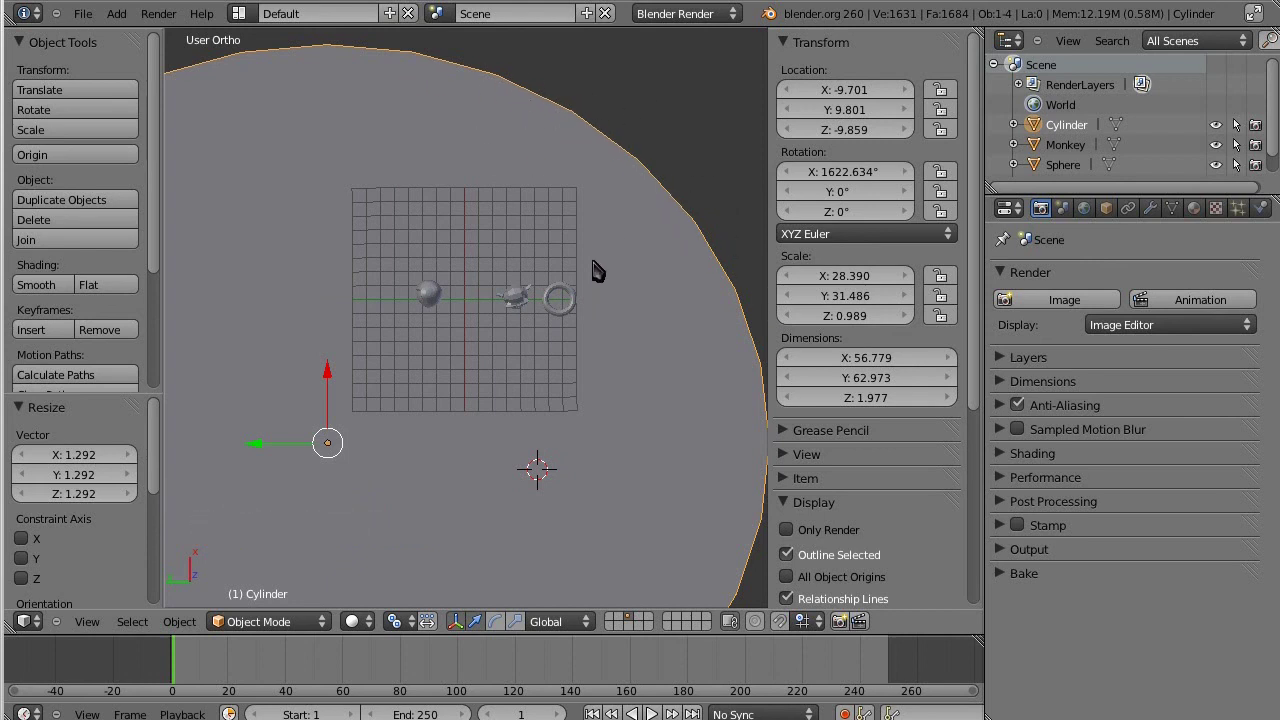
{"action": "scroll", "coordinate": [595, 270], "scroll_direction": "down", "scroll_amount": 8}
{"action": "middle_click_drag", "start_coordinate": [440, 443], "coordinate": [445, 275]}
{"action": "middle_click_drag", "start_coordinate": [488, 430], "coordinate": [402, 376]}
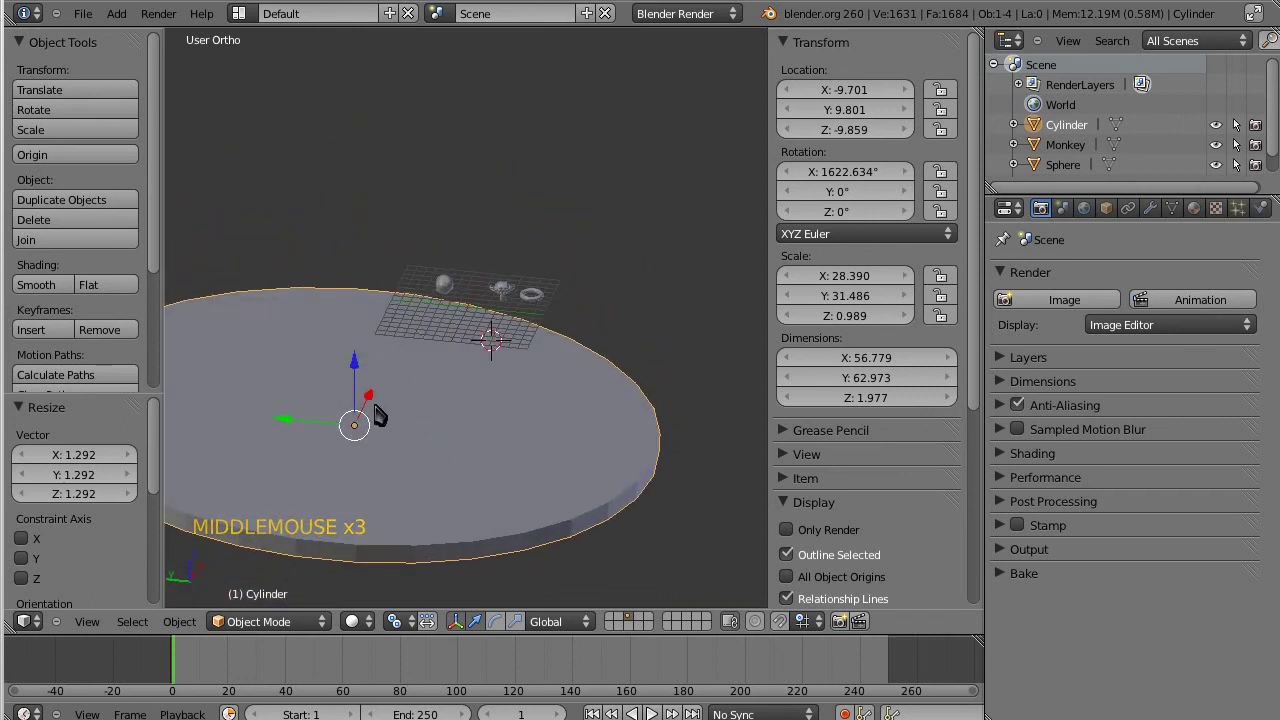
{"action": "left_click", "coordinate": [873, 400]}
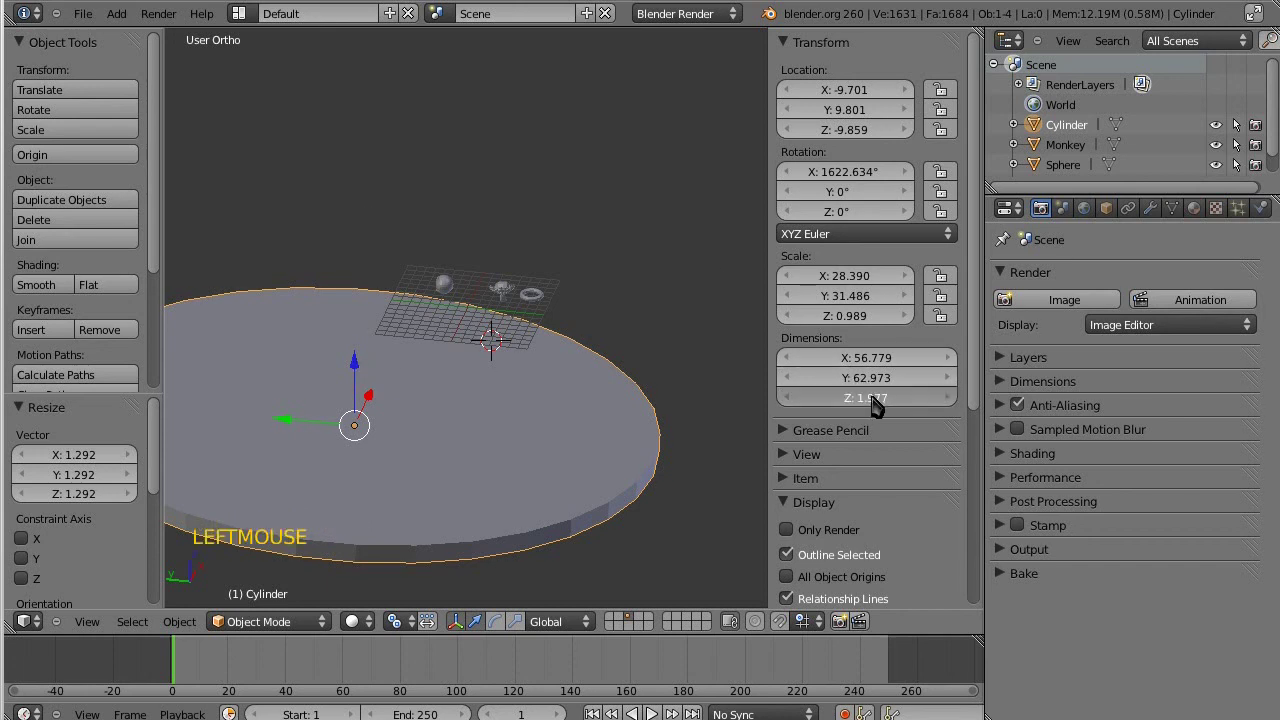
{"action": "mouse_move", "coordinate": [873, 400]}
{"action": "left_mouse_down"}
{"action": "mouse_move", "coordinate": [903, 403]}
{"action": "mouse_move", "coordinate": [868, 400]}
{"action": "left_mouse_up"}
Delete the sphere beside the monkey head and select the thick disc again
{"action": "scroll", "coordinate": [370, 285], "scroll_direction": "up", "scroll_amount": 7}
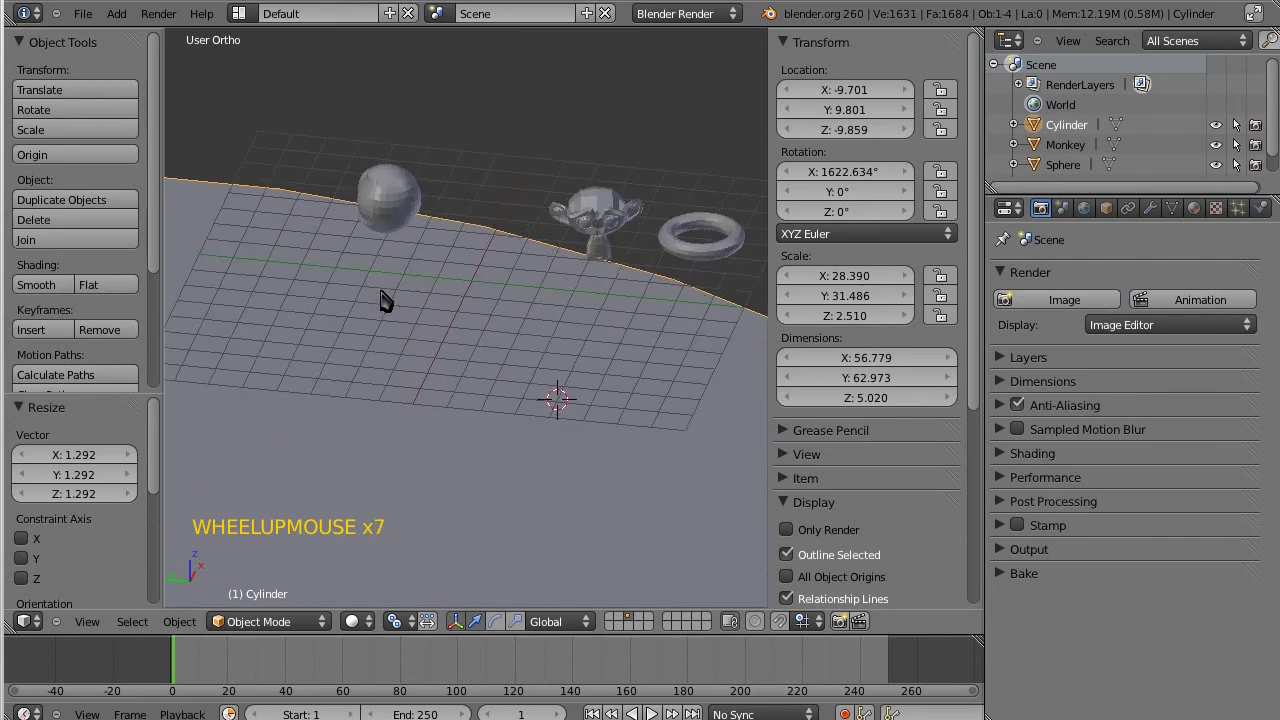
{"action": "right_click", "coordinate": [382, 186]}
{"action": "key", "text": "x"}
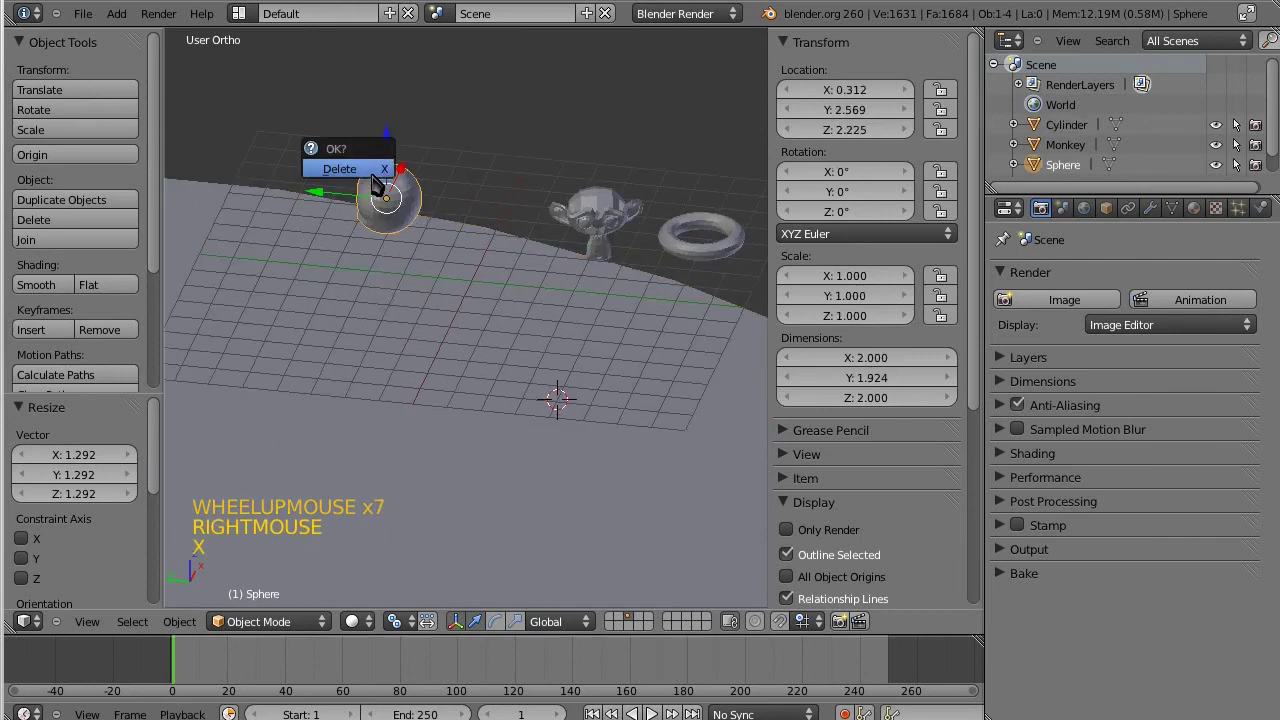
{"action": "left_click", "coordinate": [378, 180]}
{"action": "scroll", "coordinate": [390, 268], "scroll_direction": "down", "scroll_amount": 5}
{"action": "middle_click_drag", "start_coordinate": [388, 266], "coordinate": [408, 420]}
{"action": "right_click", "coordinate": [403, 446]}
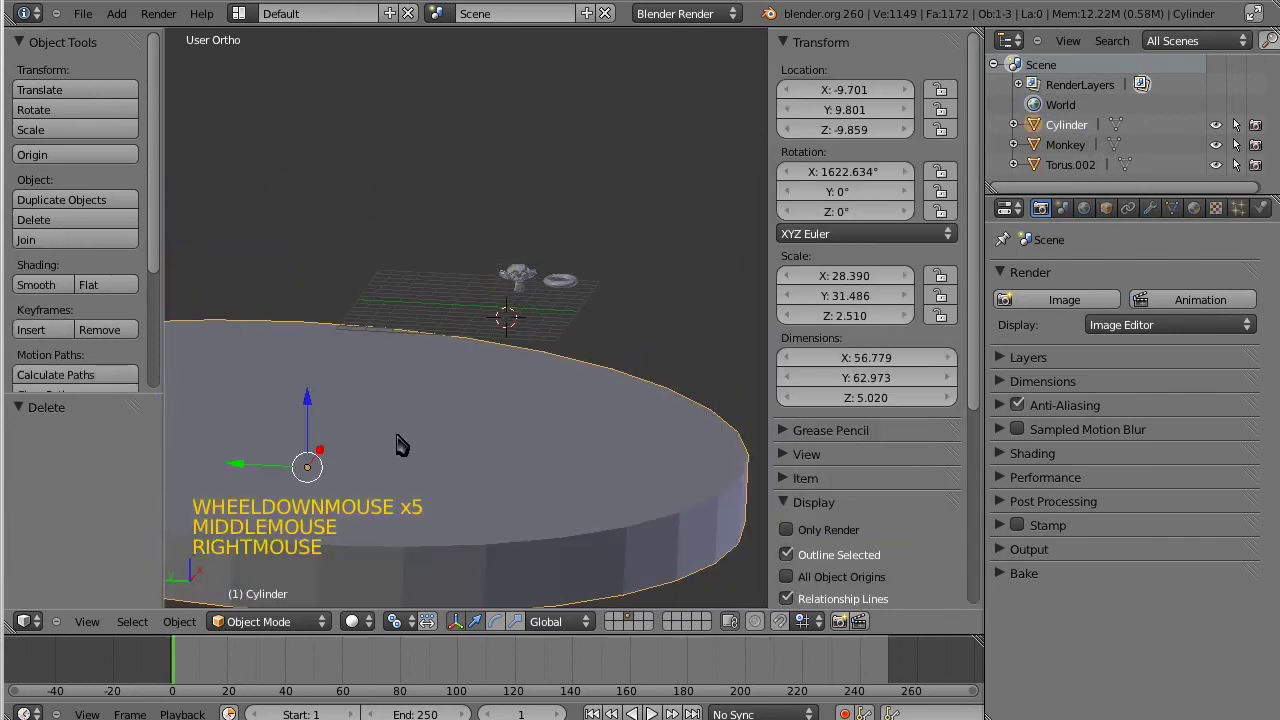